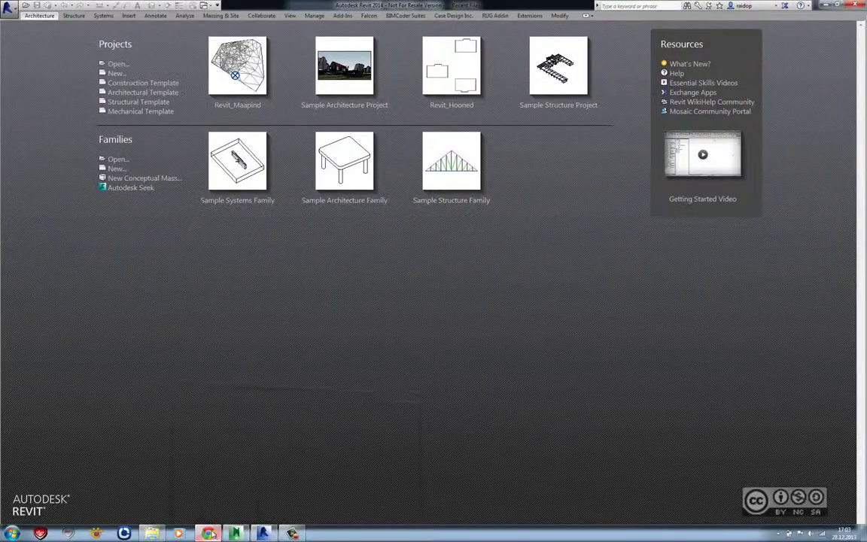
Step: Bring up the Revit video playlist in the browser and scroll through it
left_click(207, 533)
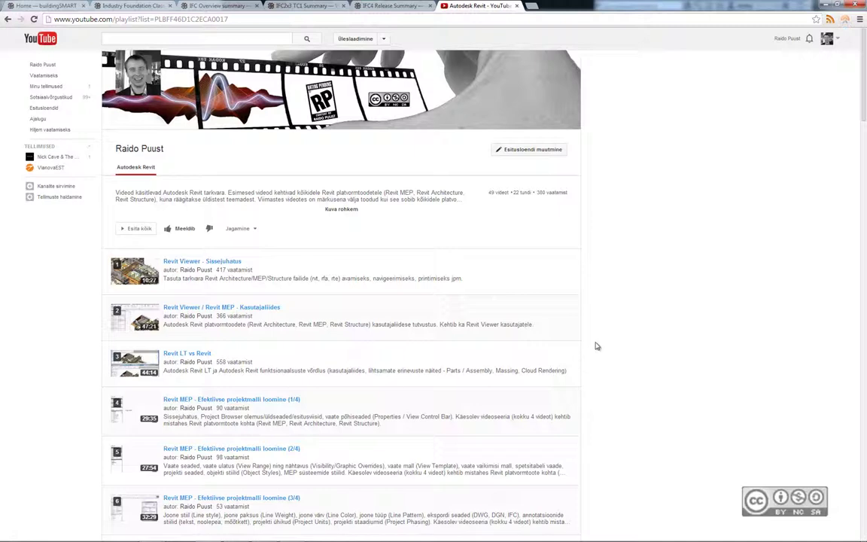
scroll(595, 348, "down", 2)
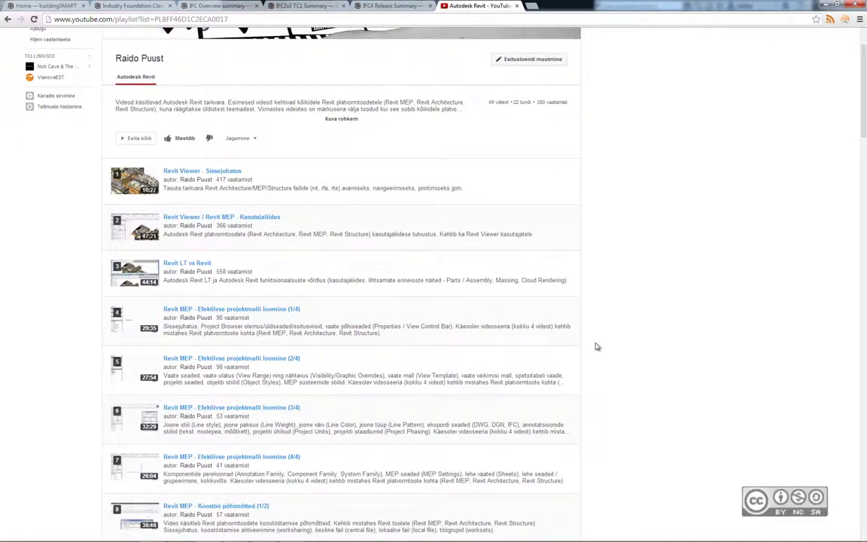
scroll(594, 346, "down", 2)
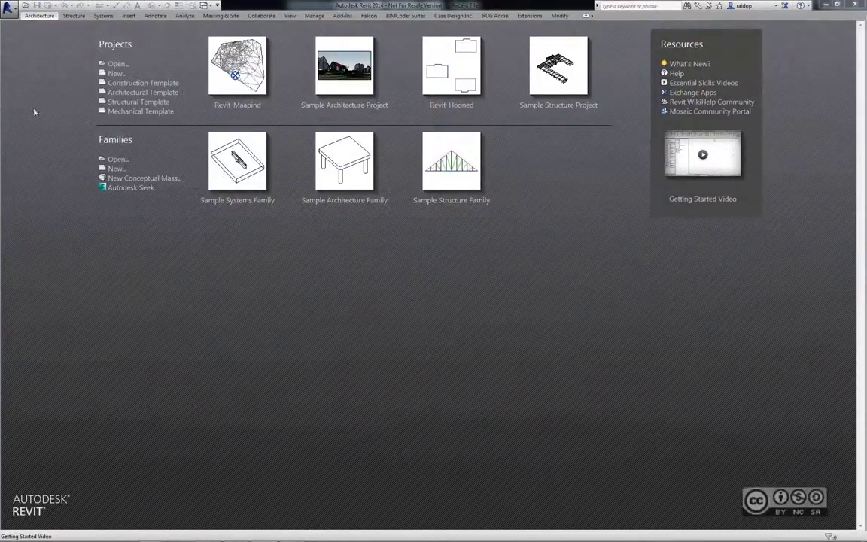
Step: Open the Revit_Hooned.rvt project and orbit around its three building masses
left_click(25, 6)
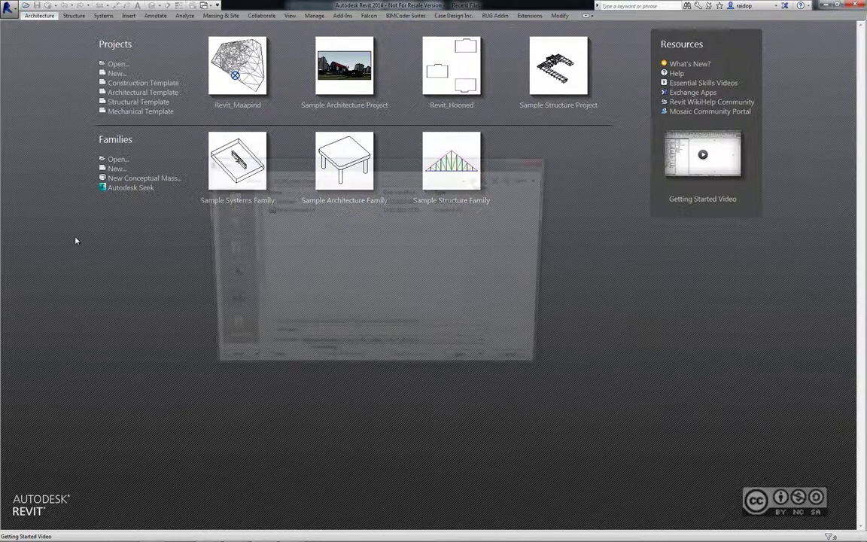
left_click(293, 209)
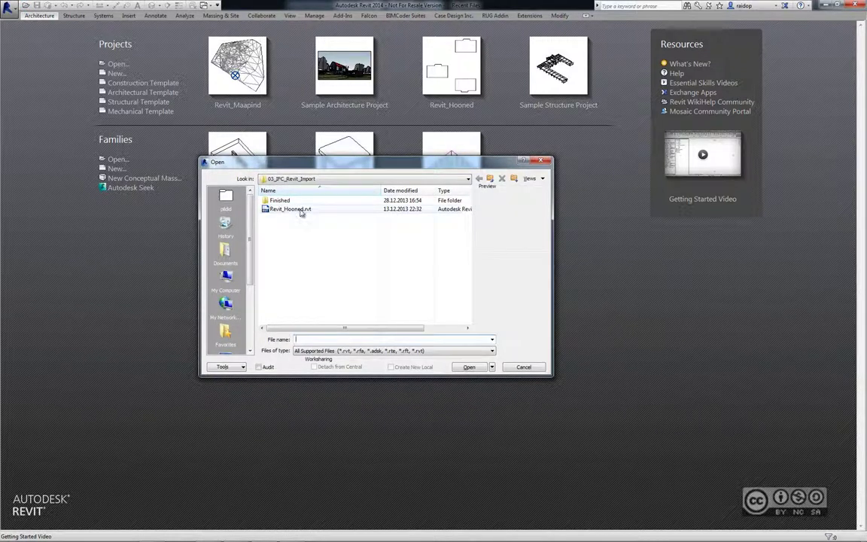
left_click(469, 366)
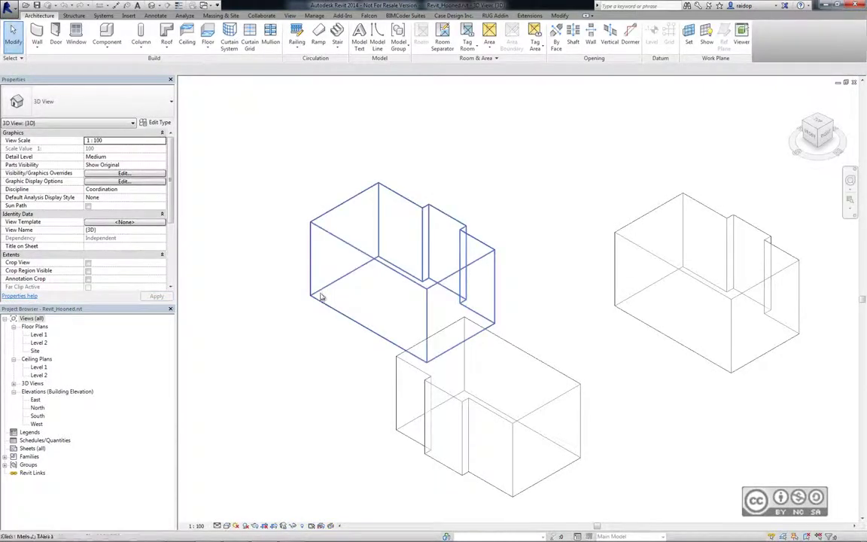
middle_click_drag(526, 300, 482, 291, "shift")
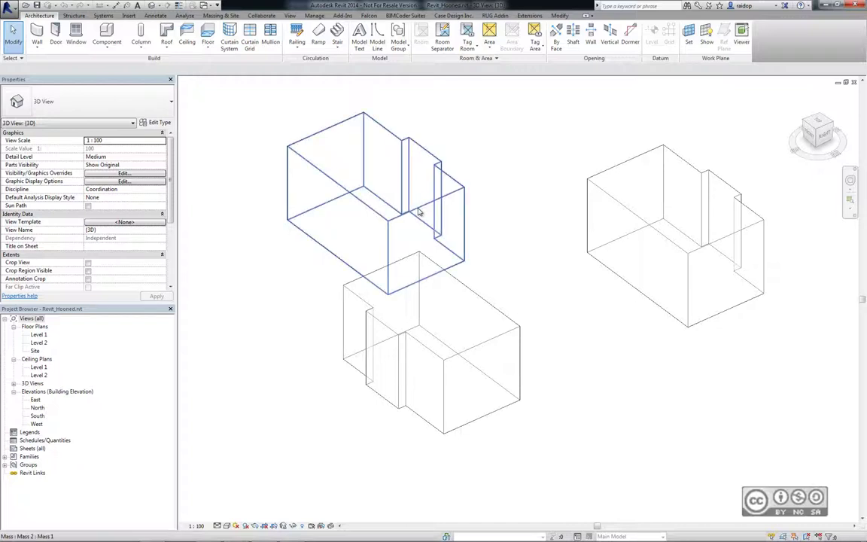
Step: Select and deselect the upper-left building mass, then close the project
left_click(462, 200)
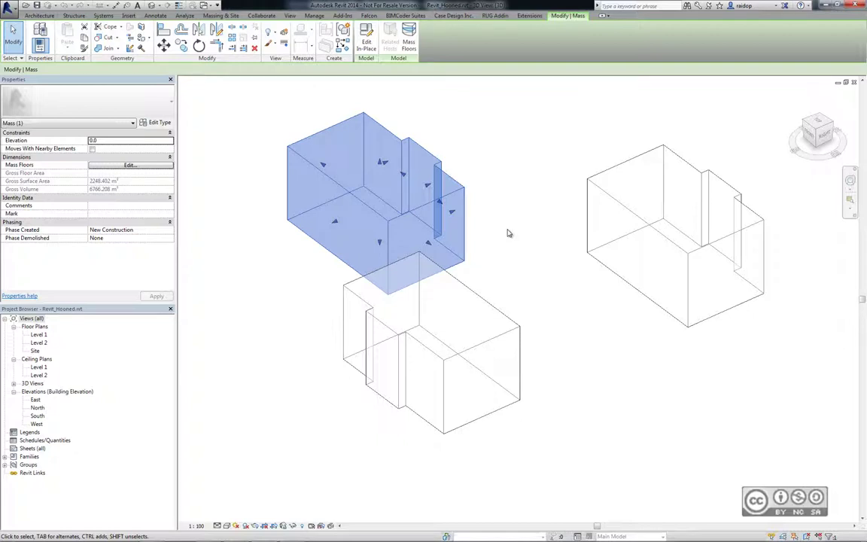
left_click(509, 235)
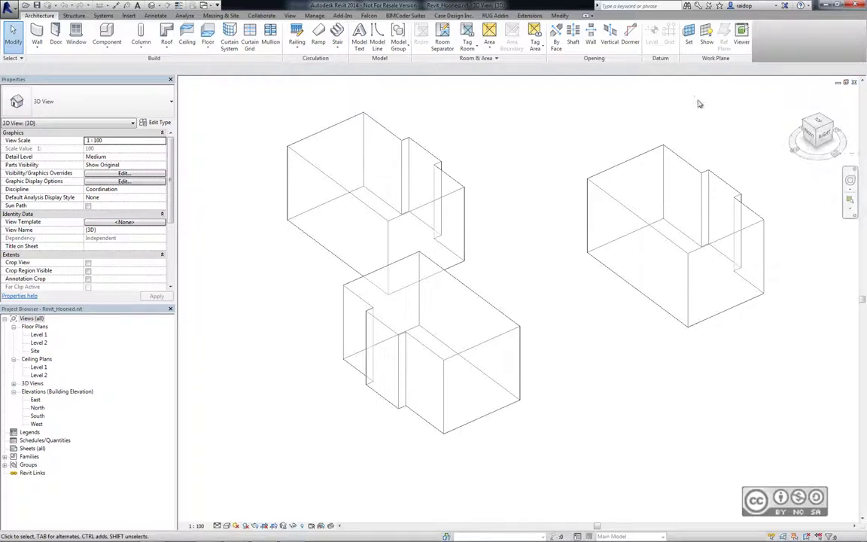
left_click(853, 81)
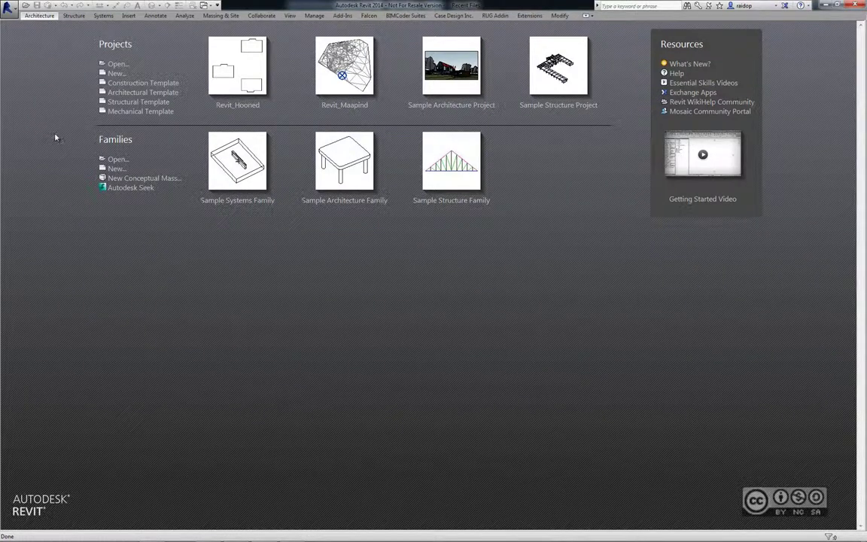
Step: Create a new project, Project1, from the Architectural Template
left_click(179, 93)
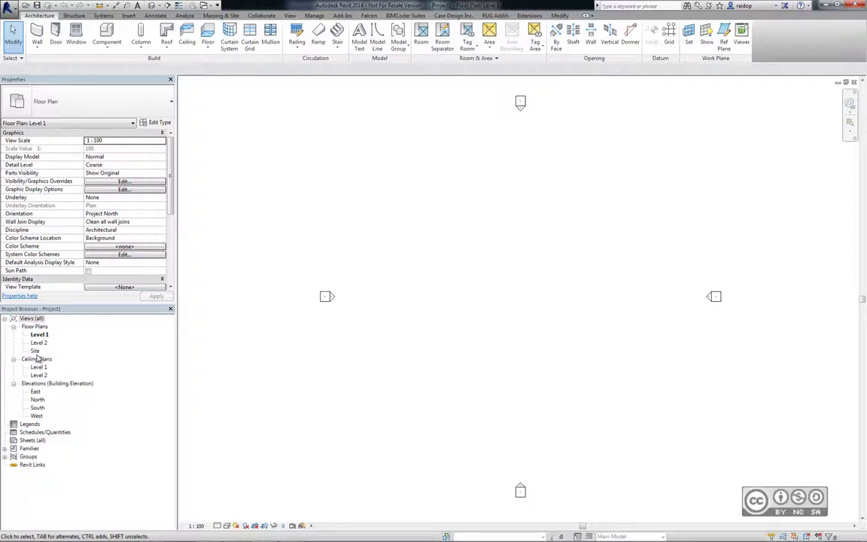
Step: Link the 01_Maapind.dwg terrain drawing into the Site floor plan
double_click(35, 350)
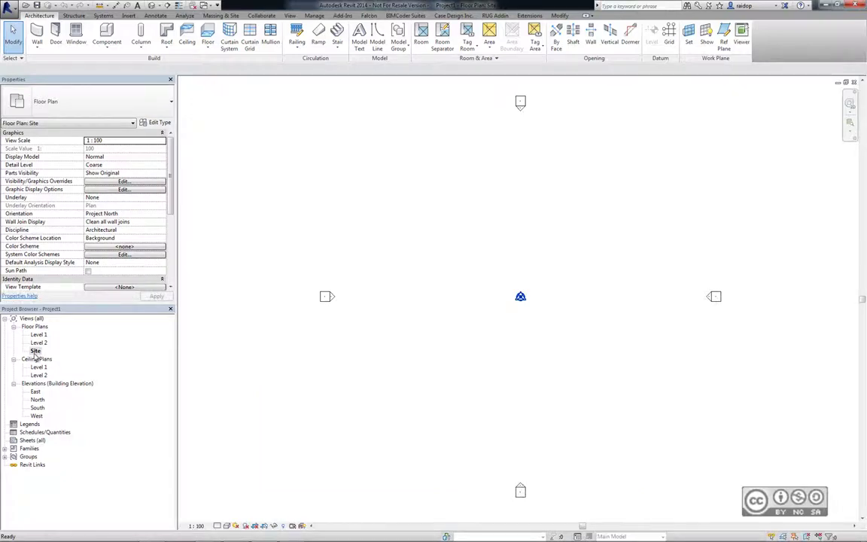
left_click(130, 16)
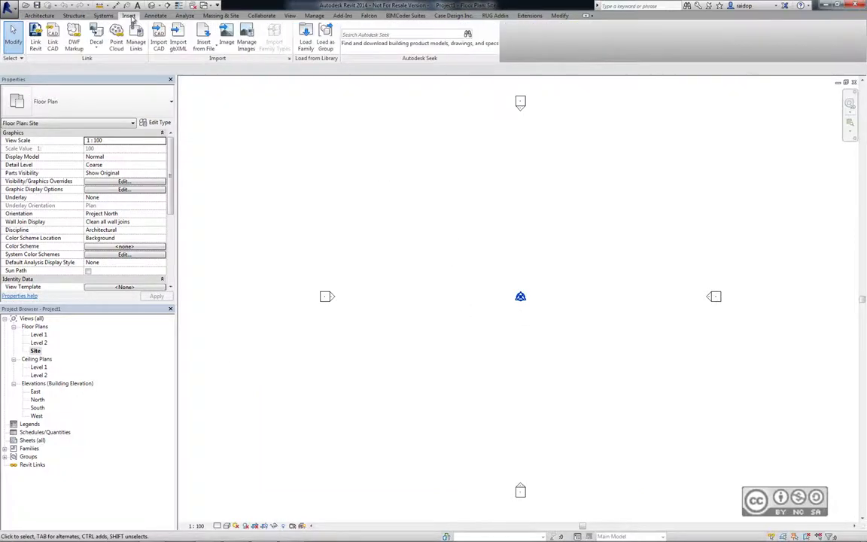
left_click(53, 39)
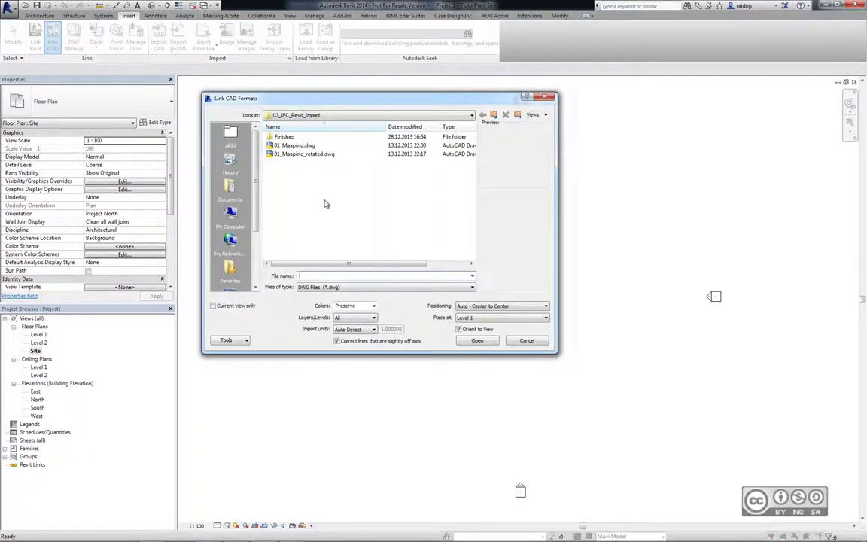
left_click(297, 145)
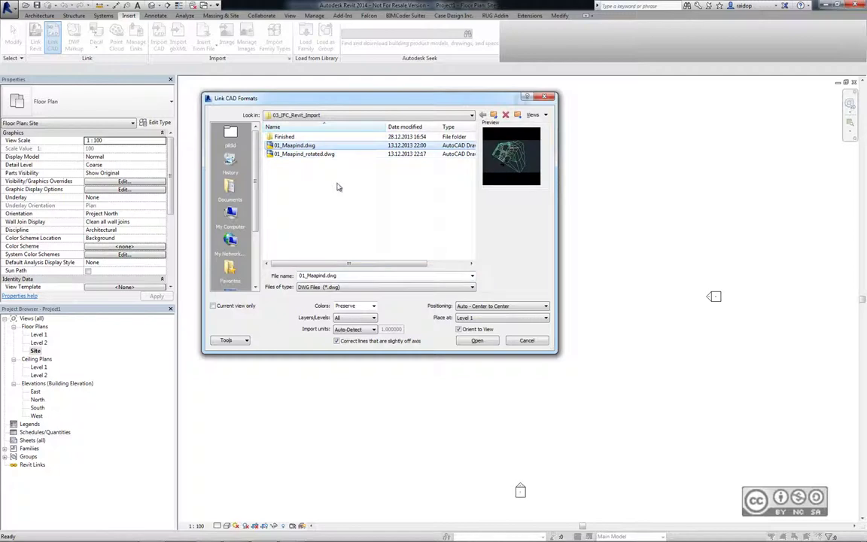
left_click(476, 340)
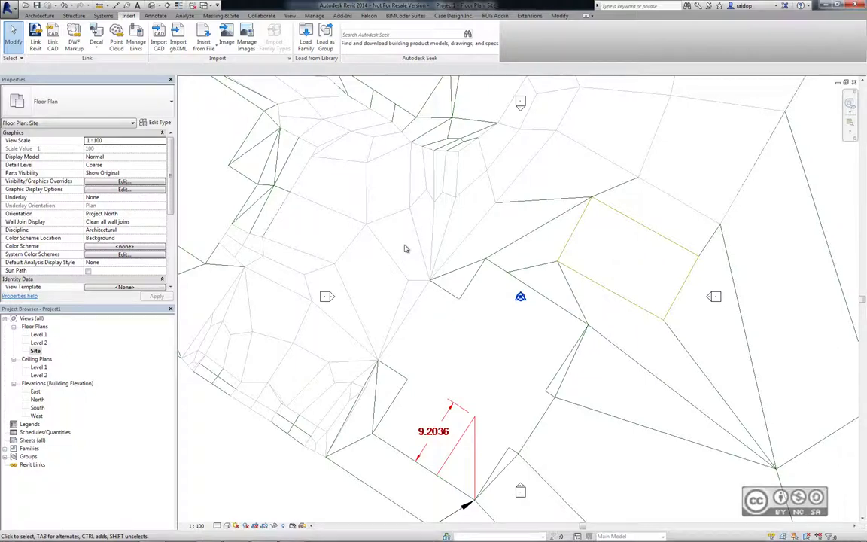
Step: Pan and zoom to bring the whole linked terrain drawing into view, then deselect it
middle_click_drag(390, 190, 443, 201)
scroll(454, 244, "down", 2)
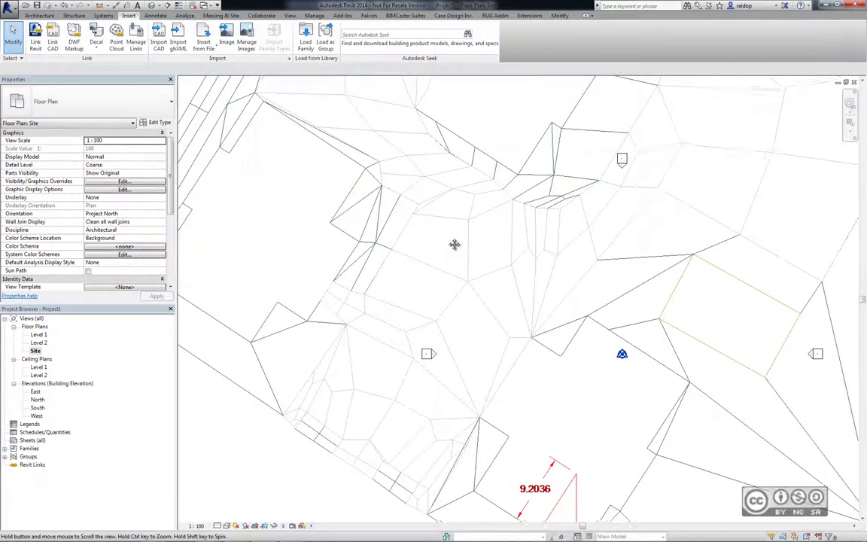
scroll(495, 237, "up", 1)
scroll(495, 236, "down", 1)
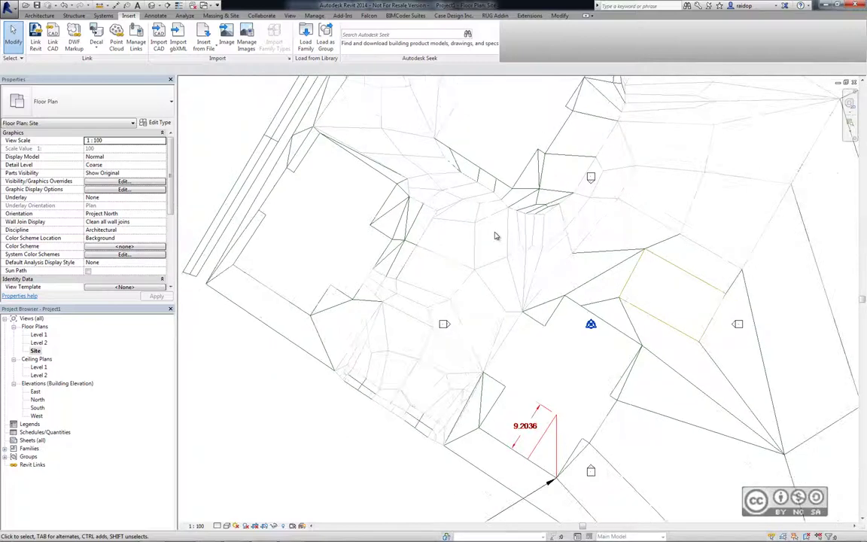
scroll(495, 236, "down", 1)
scroll(496, 226, "down", 2)
middle_click_drag(450, 220, 463, 205)
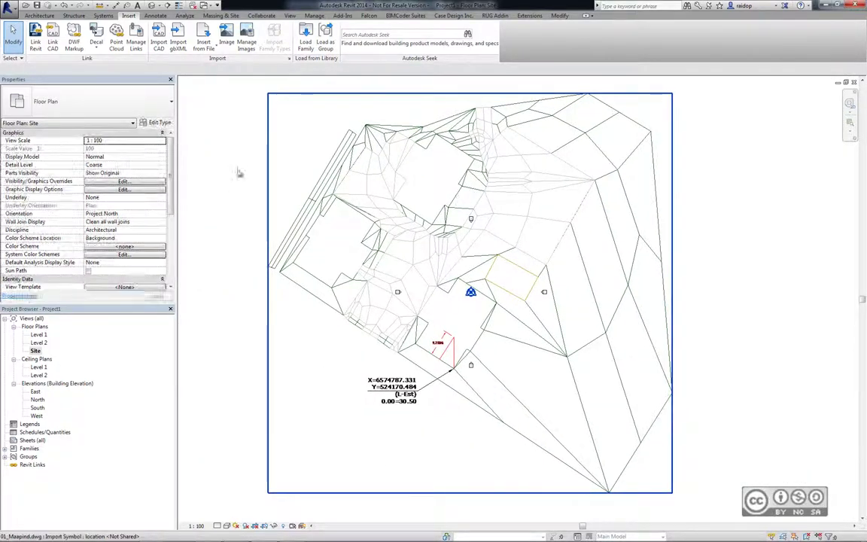
left_click(214, 154)
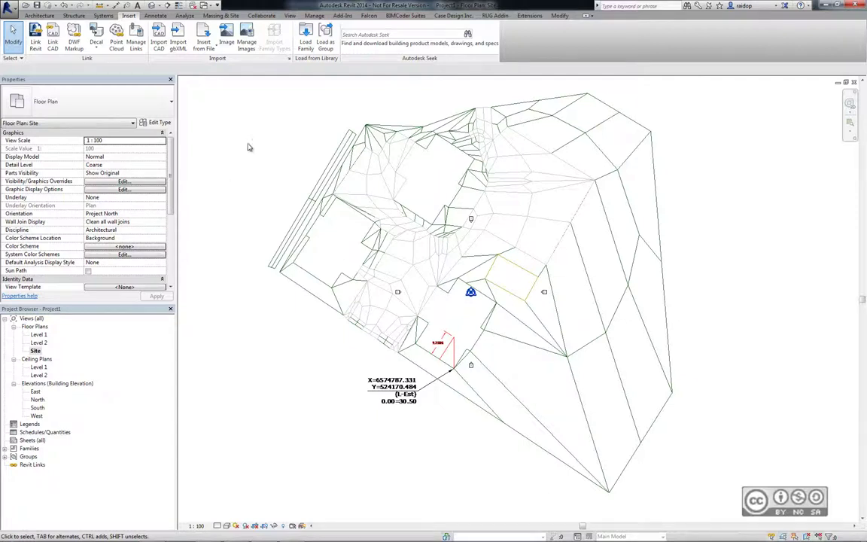
Step: Start a new toposurface created from the linked 01_Maapind.dwg import instance
left_click(230, 16)
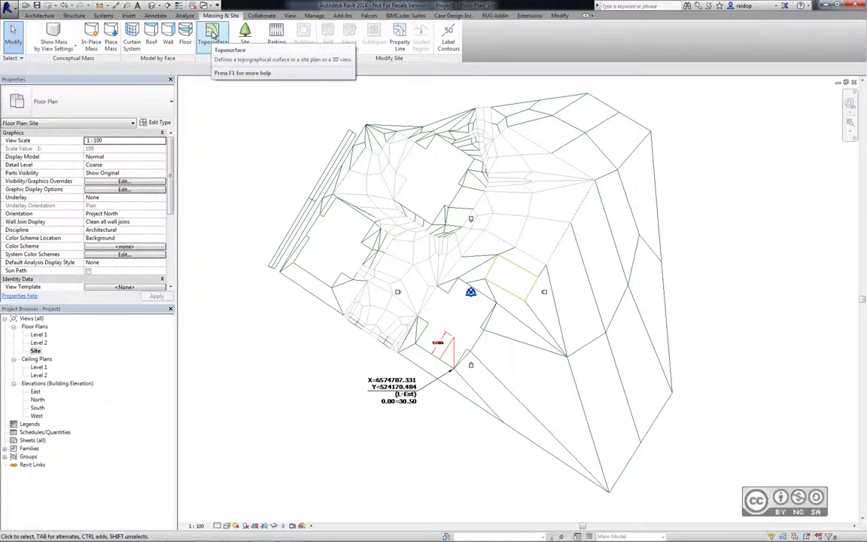
left_click(212, 34)
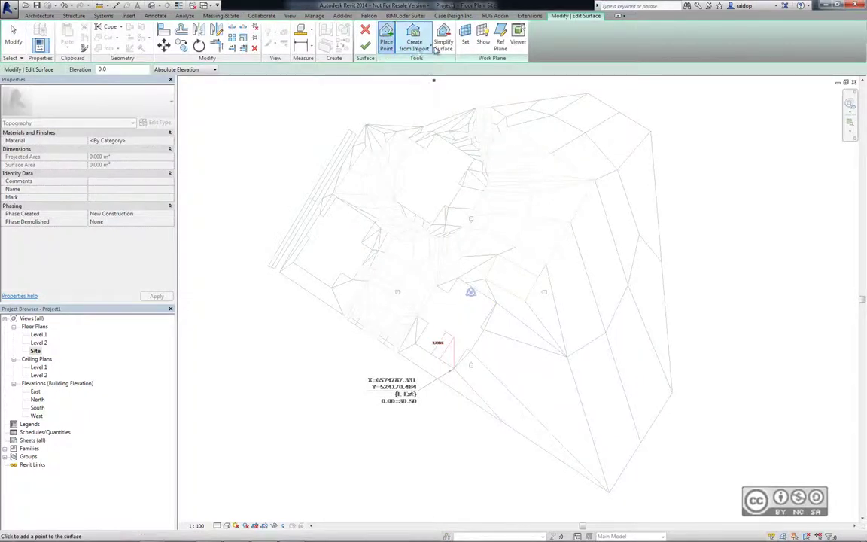
left_click(426, 48)
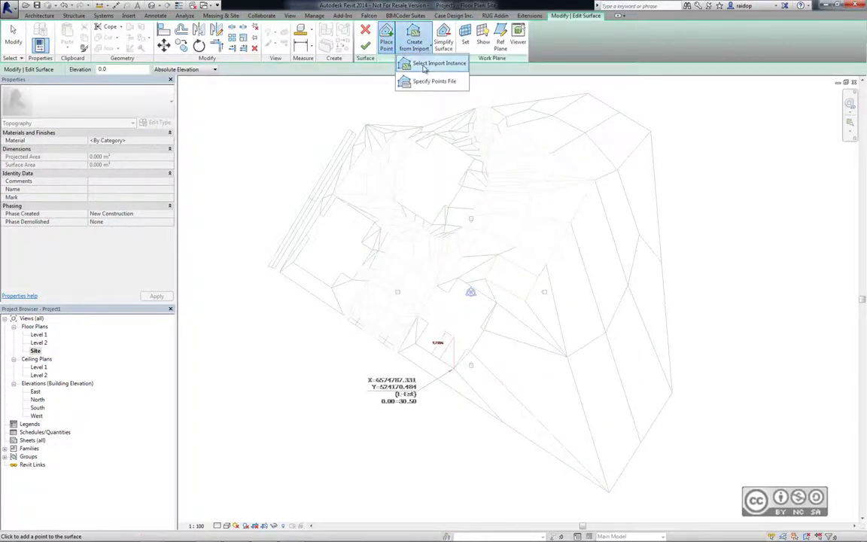
left_click(436, 63)
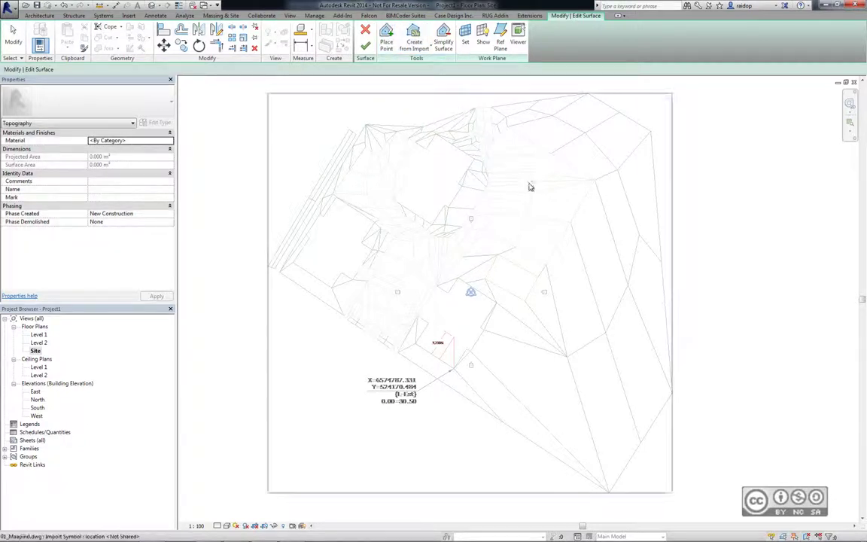
left_click(486, 185)
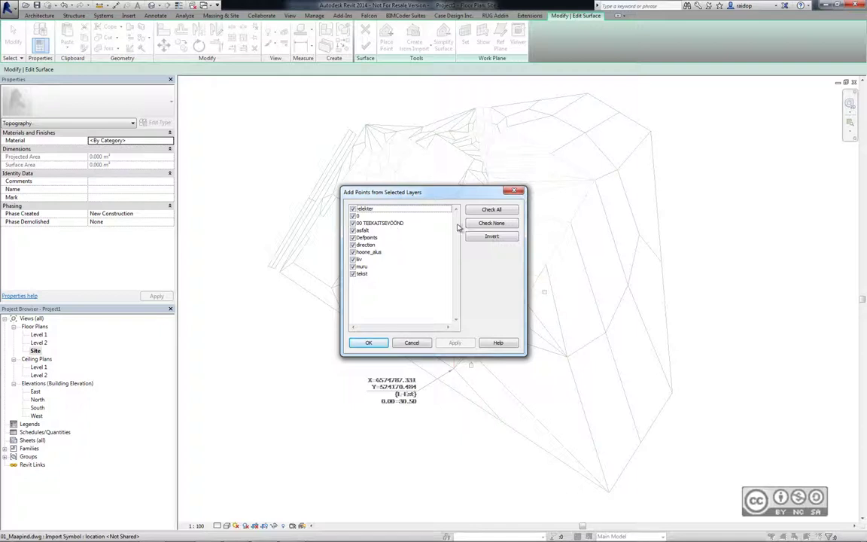
Step: Add toposurface points from only the muru layer, leaving asfalt and liv unchecked
left_click(497, 225)
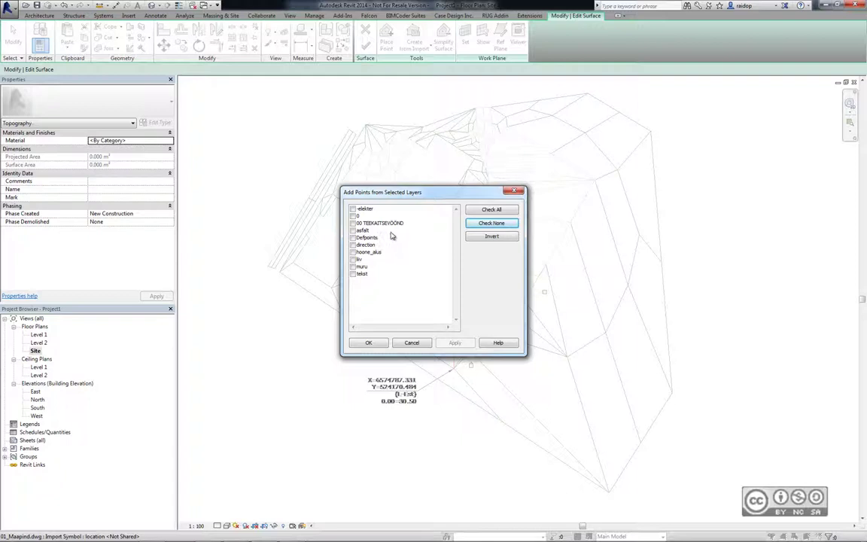
left_click(353, 230)
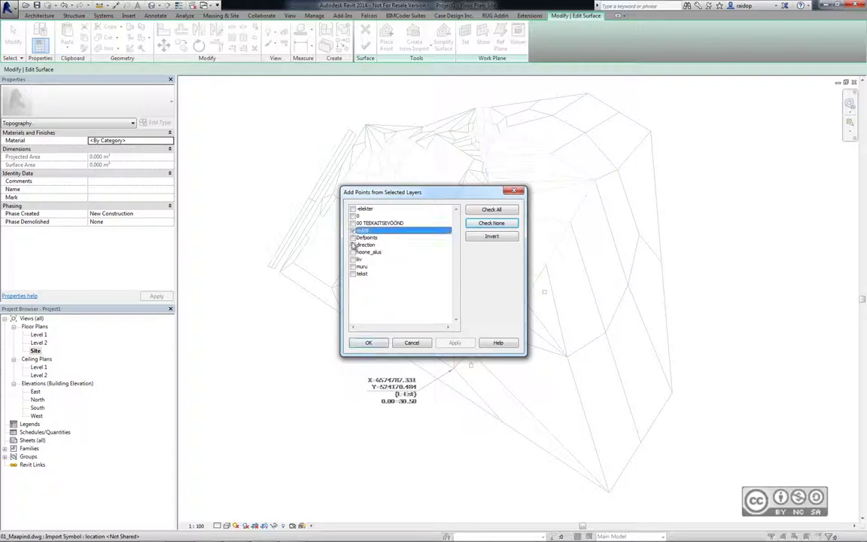
left_click(352, 259)
left_click(352, 266)
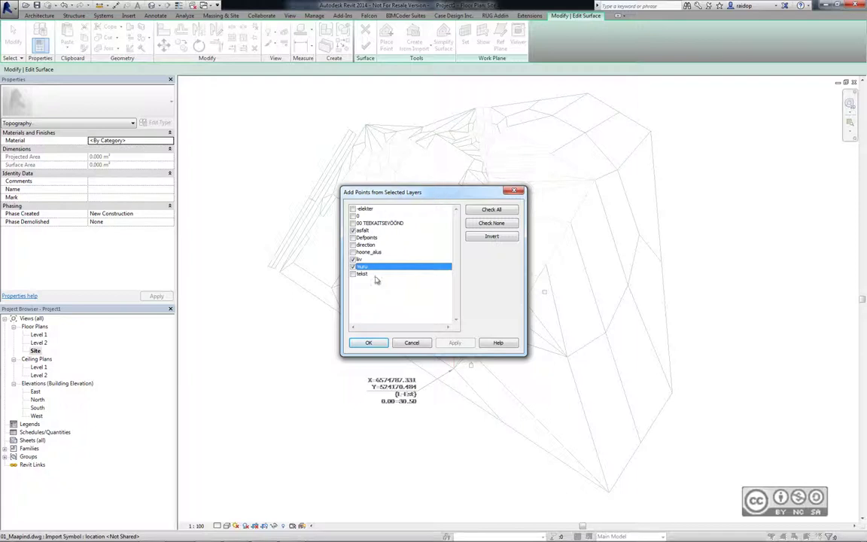
left_click(353, 258)
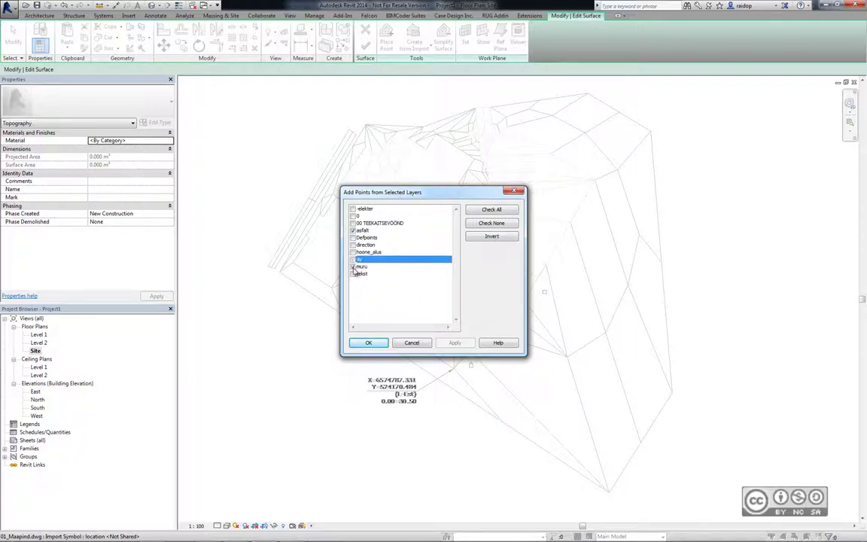
left_click(352, 230)
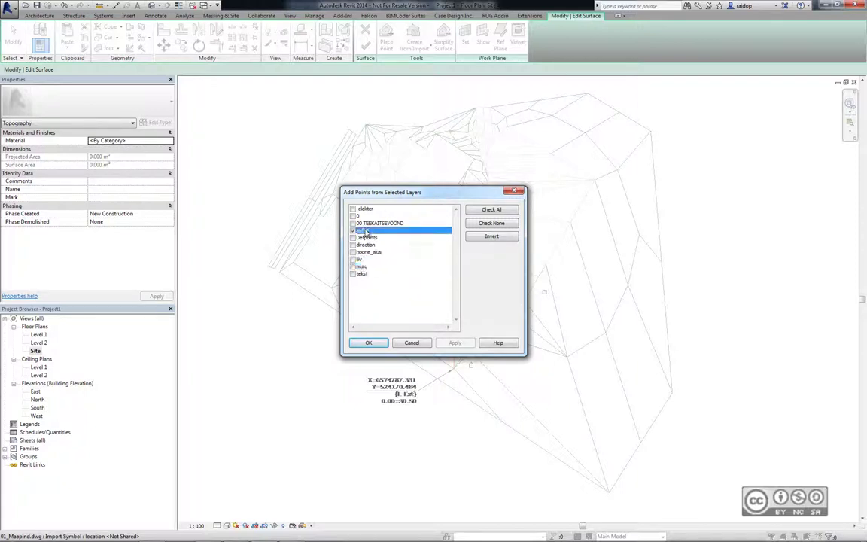
left_click(352, 266)
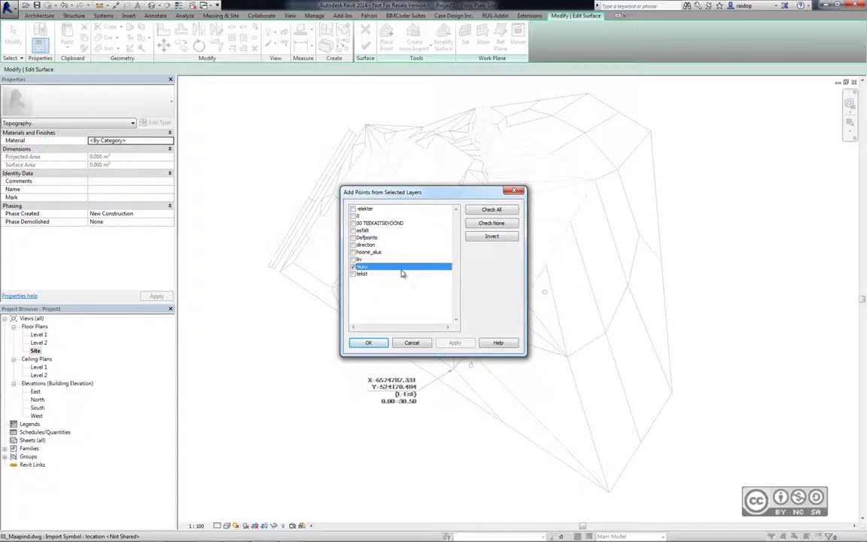
left_click(369, 343)
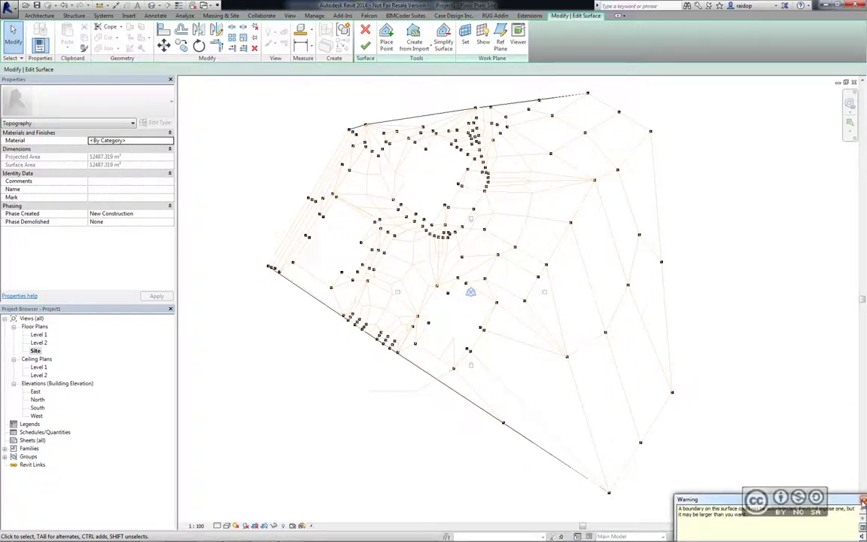
Step: Dismiss the boundary warning and finish the toposurface
left_click(362, 368)
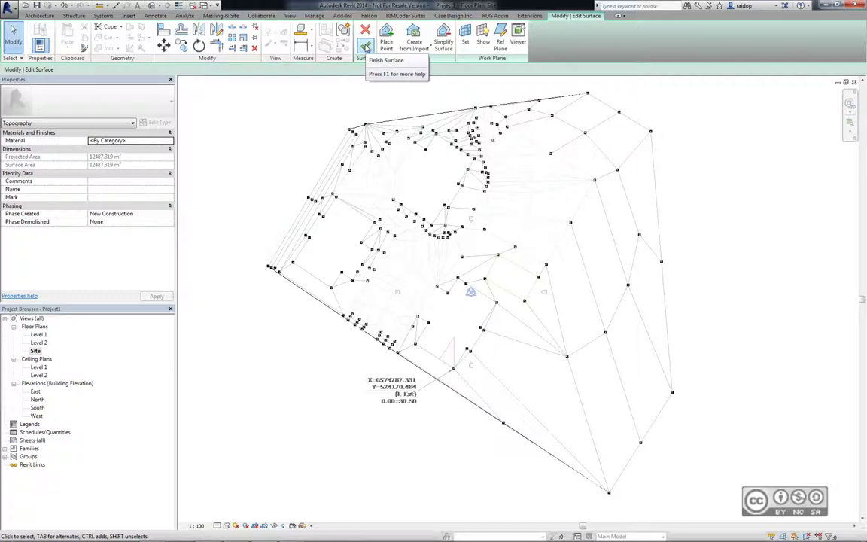
left_click(365, 47)
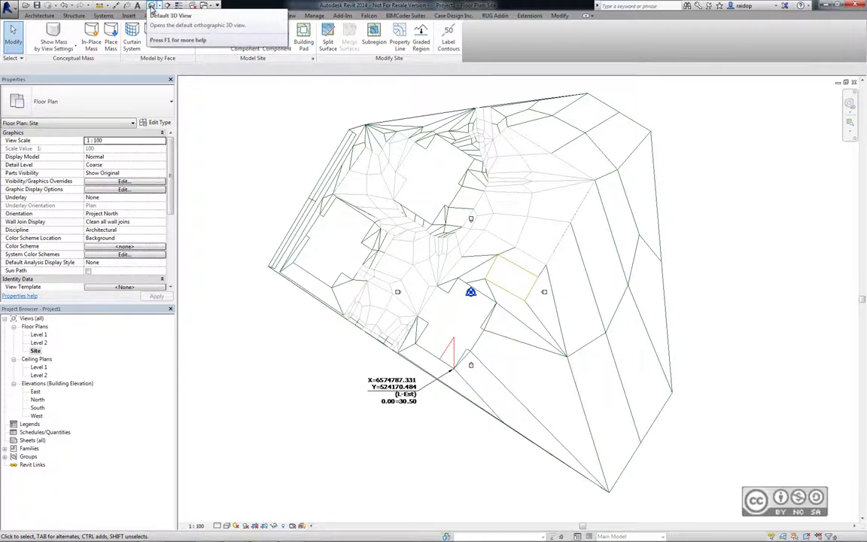
Step: Open the default 3D view and unload the 01_Maapind.dwg link in Manage Links
left_click(151, 6)
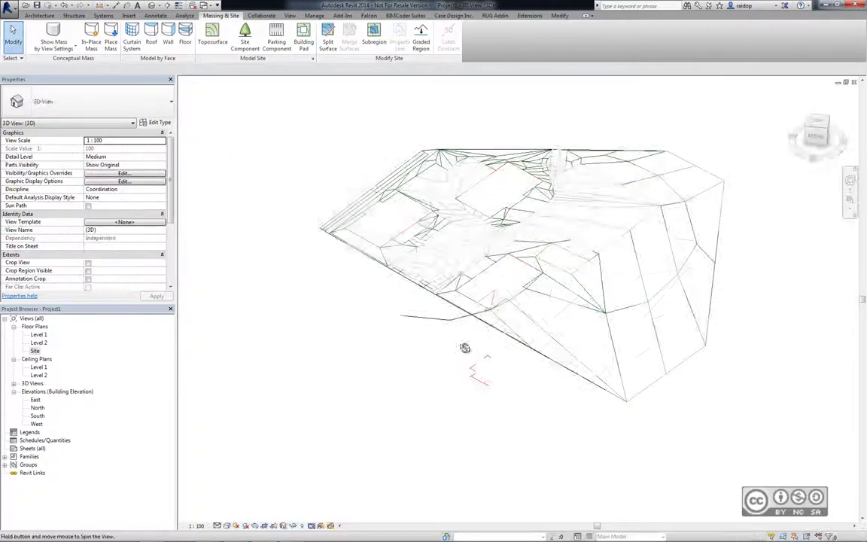
middle_click_drag(464, 352, 471, 348, "shift")
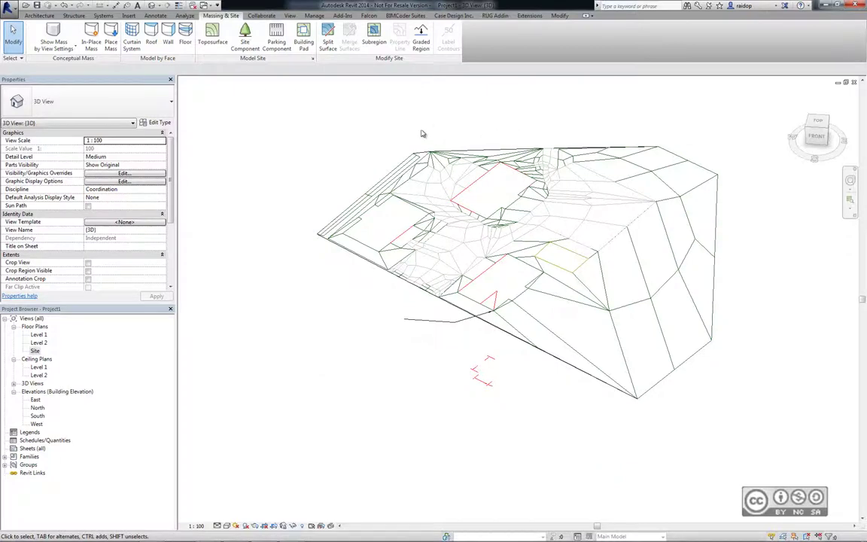
left_click(128, 15)
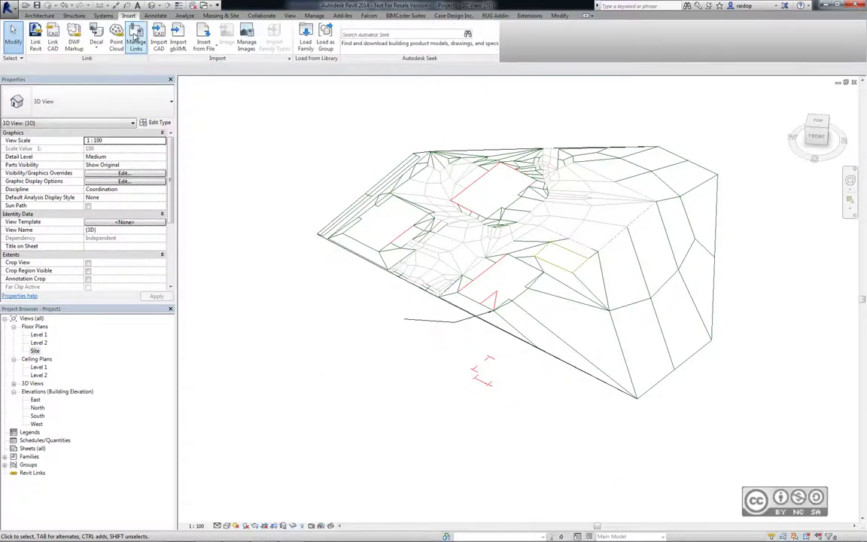
left_click(136, 42)
left_click(303, 156)
left_click(295, 190)
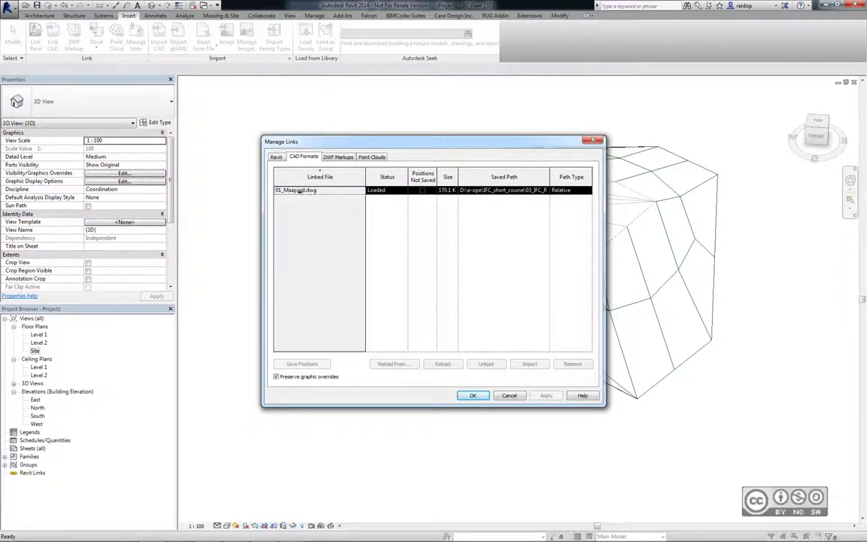
left_click(442, 363)
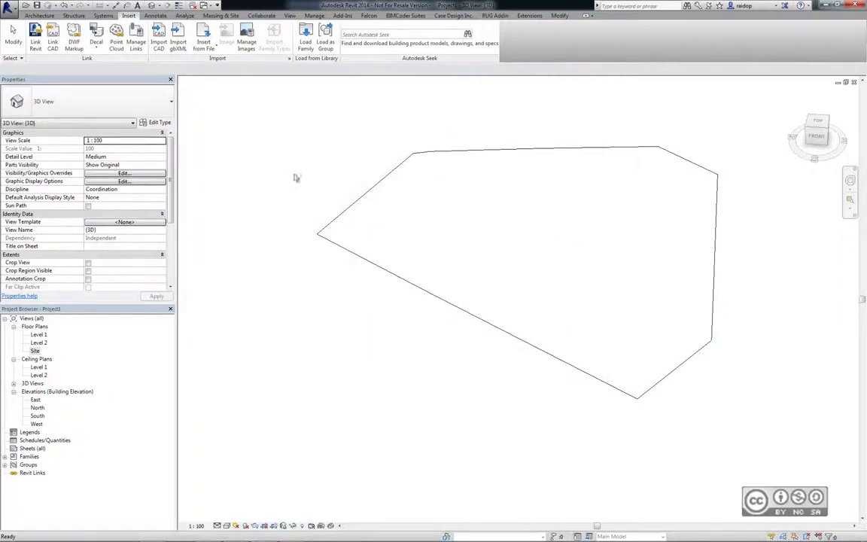
left_click(511, 247)
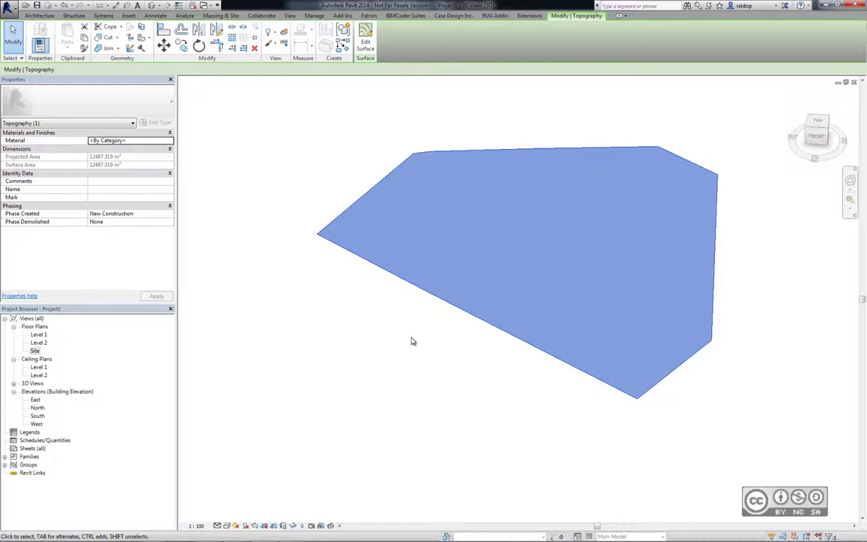
Step: View the terrain from the Top, then reload the 01_Maapind.dwg link
middle_click_drag(411, 341, 452, 331, "shift")
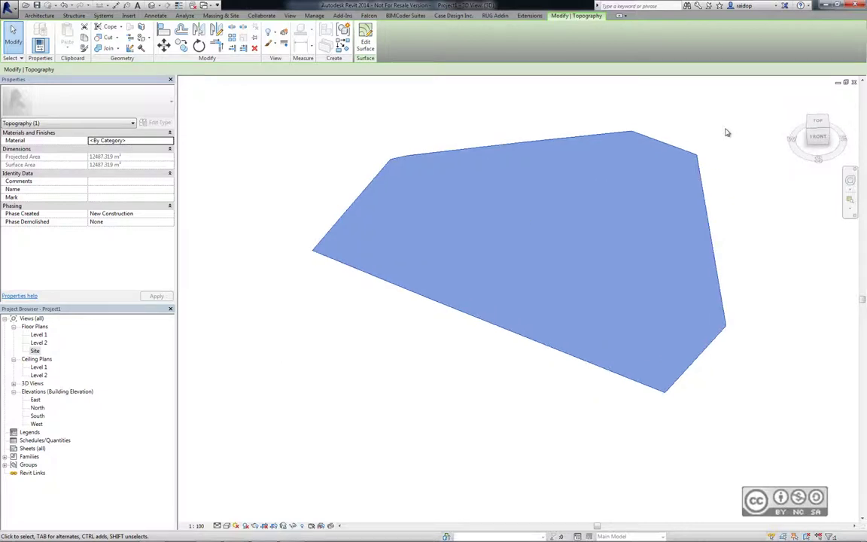
left_click(816, 124)
left_click(729, 238)
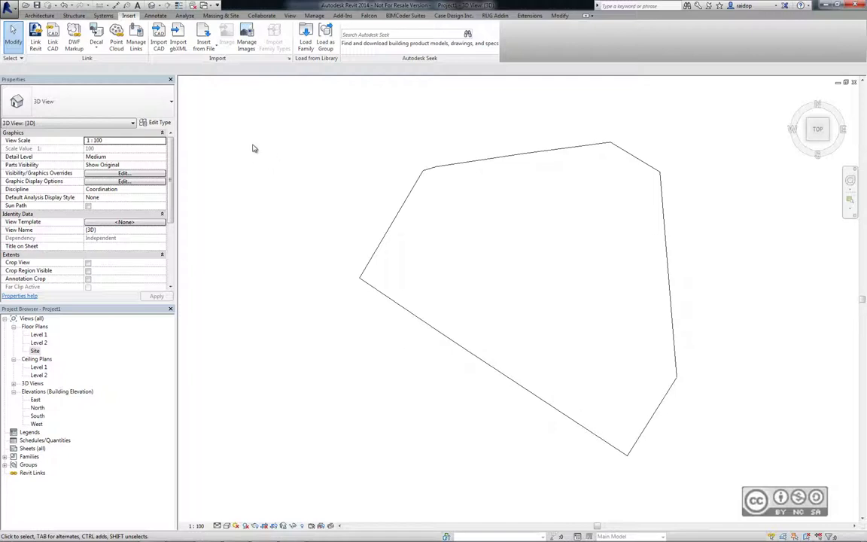
left_click(137, 42)
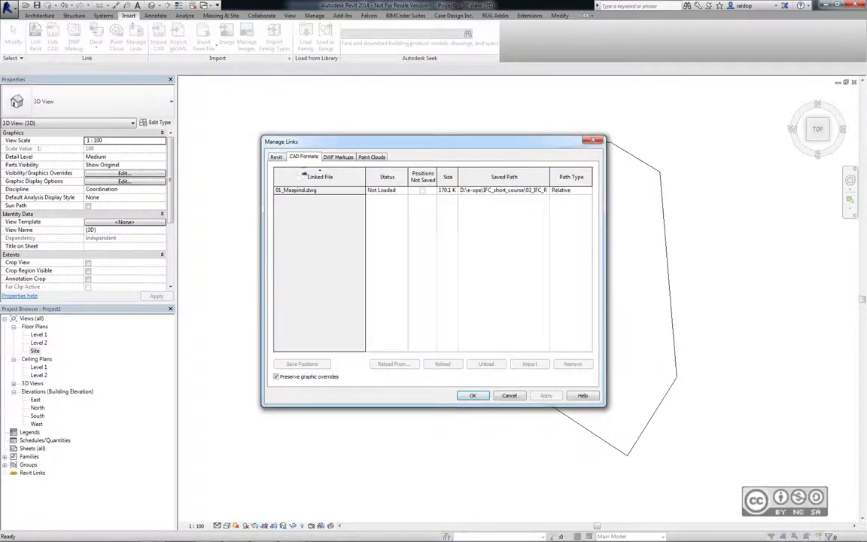
left_click(296, 189)
left_click(442, 363)
left_click(472, 395)
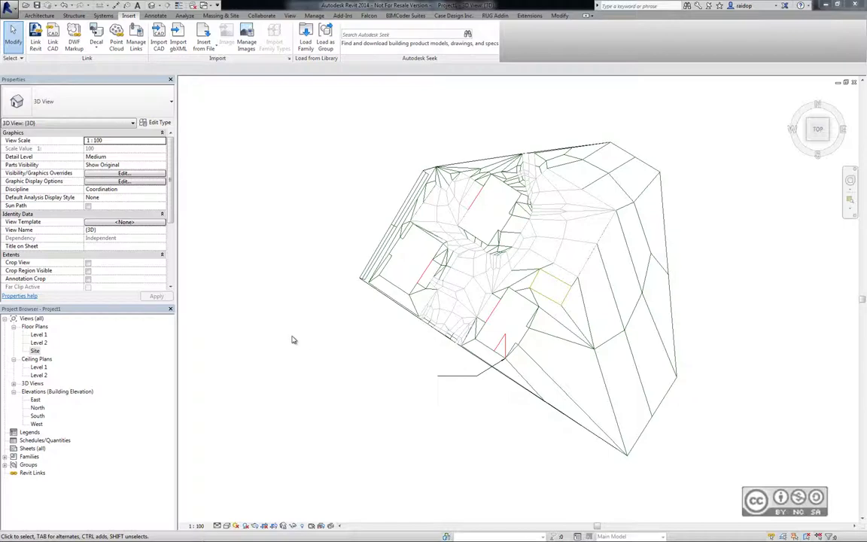
Step: Open the Site floor plan and zoom in near the base point
double_click(35, 351)
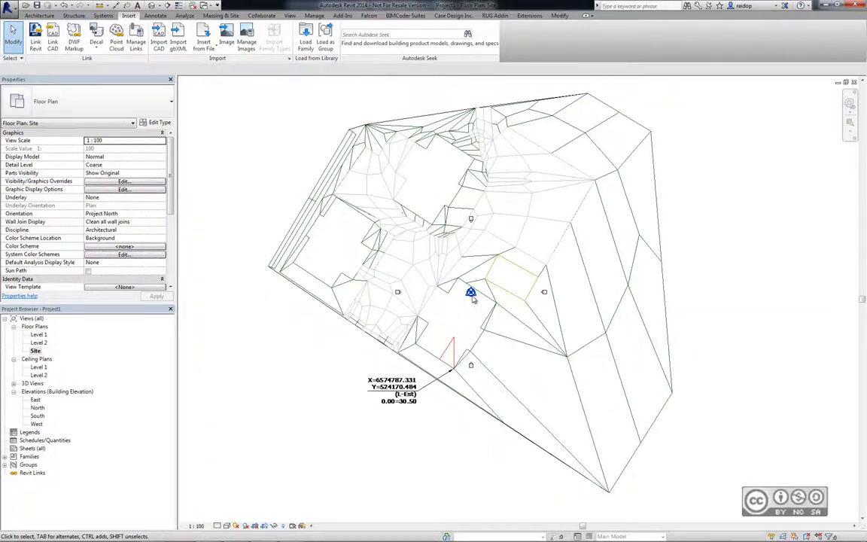
scroll(474, 301, "up", 3)
scroll(473, 295, "up", 2)
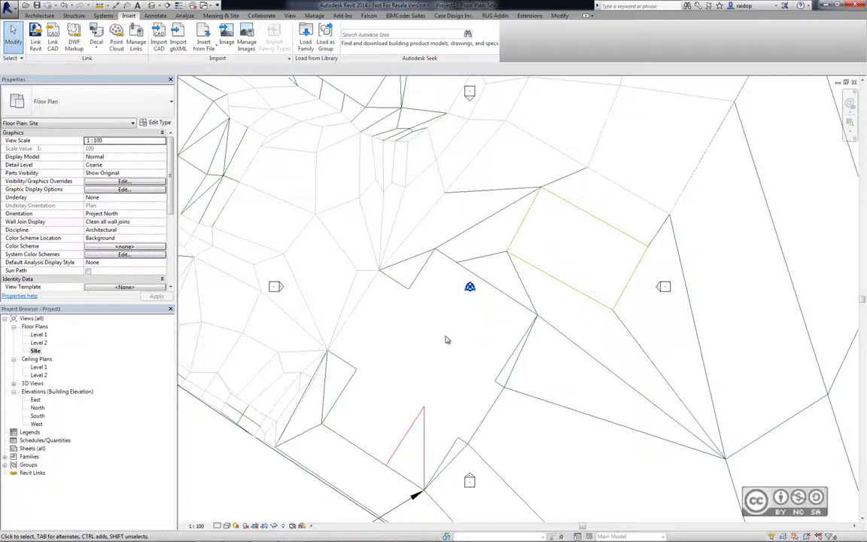
left_click(290, 17)
Step: In Visibility/Graphics under Site, hide Survey Point and keep Project Base Point visible
left_click(73, 44)
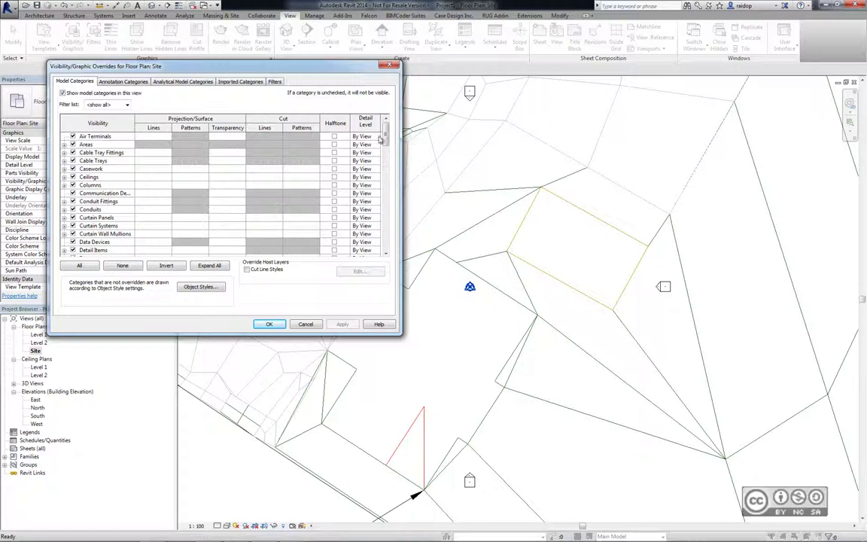
scroll(386, 133, "down", 4)
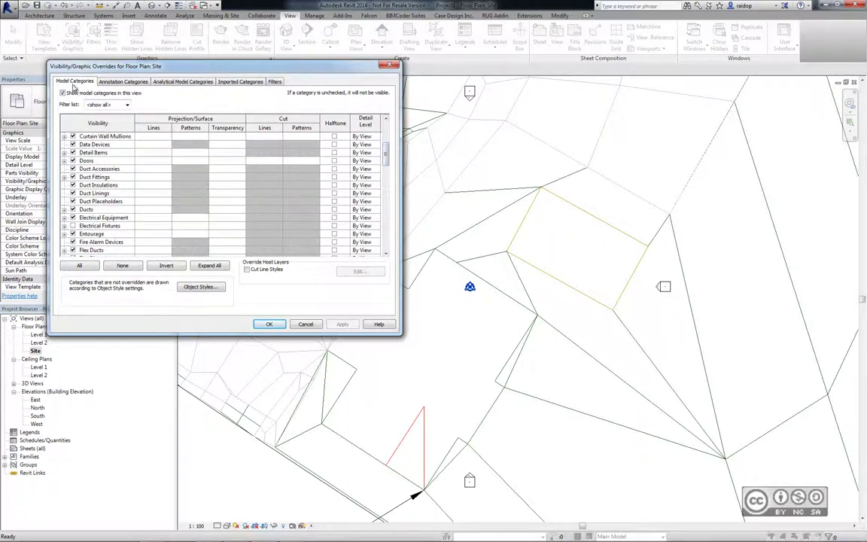
scroll(349, 146, "down", 2)
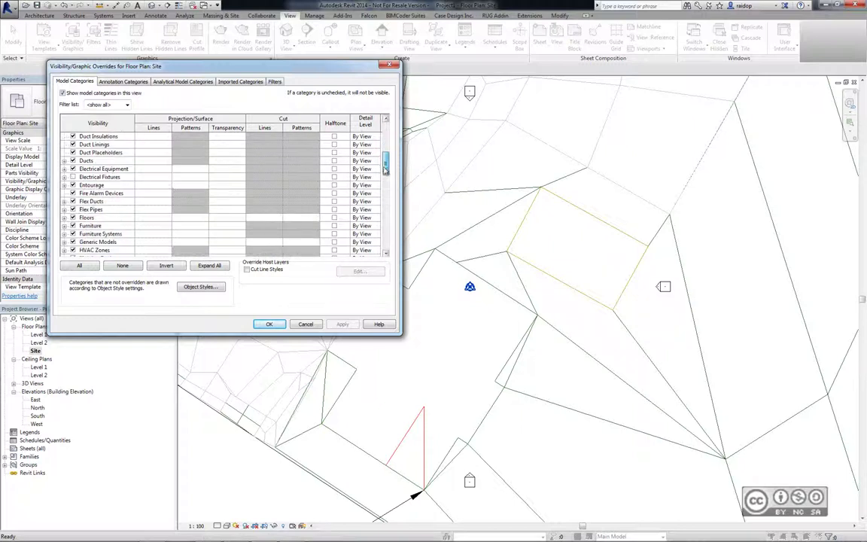
scroll(343, 188, "down", 8)
scroll(379, 217, "down", 1)
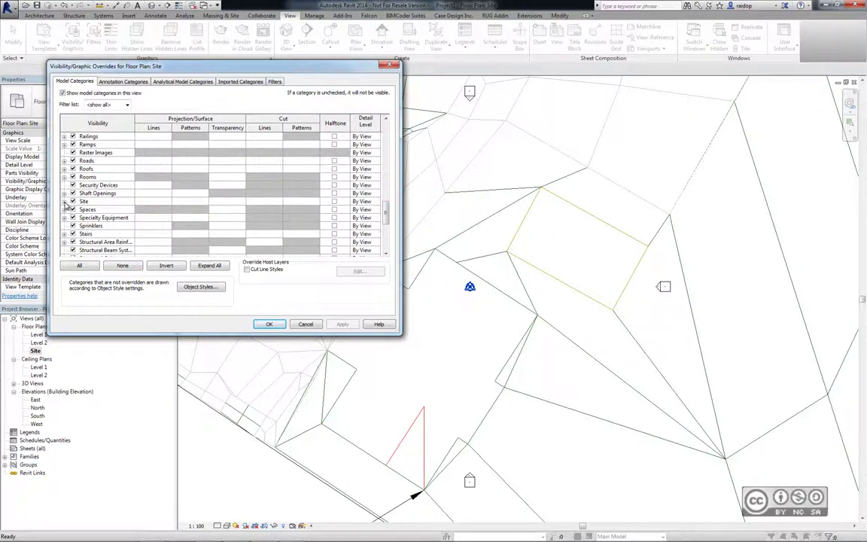
left_click(64, 201)
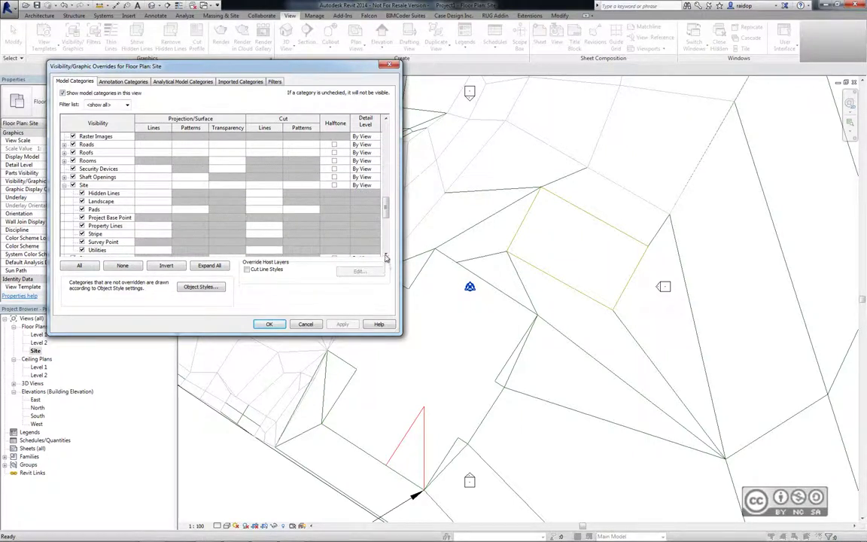
scroll(69, 216, "down", 1)
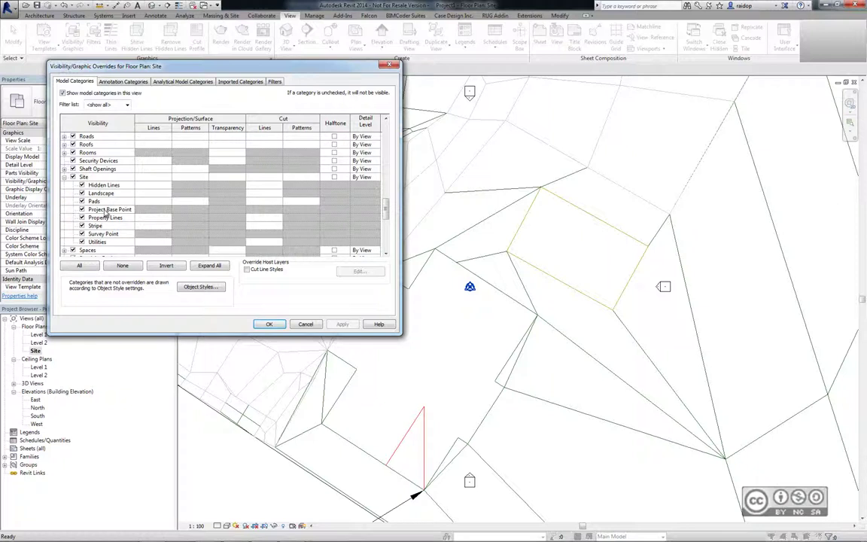
left_click(81, 209)
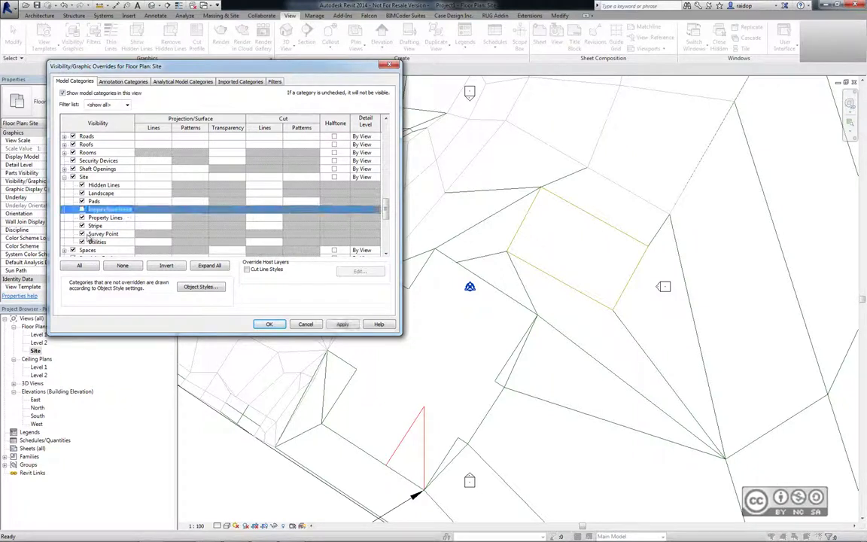
left_click(82, 234)
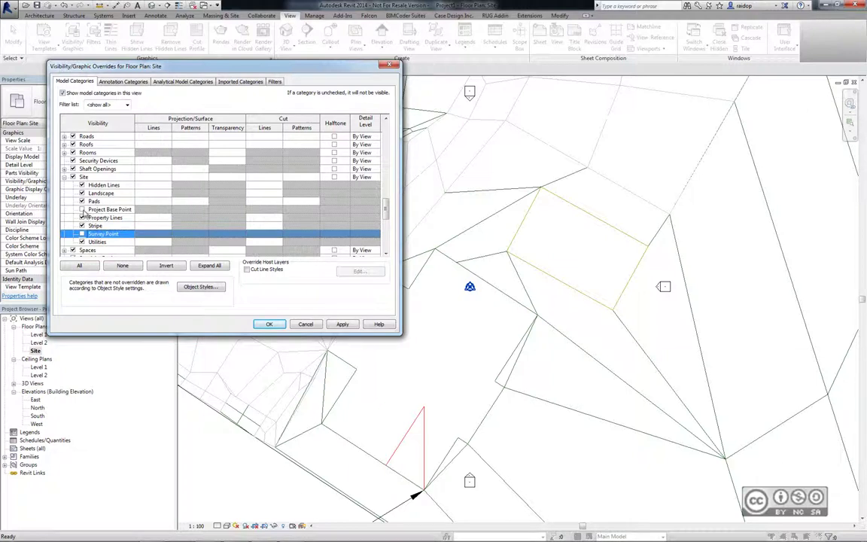
left_click(81, 210)
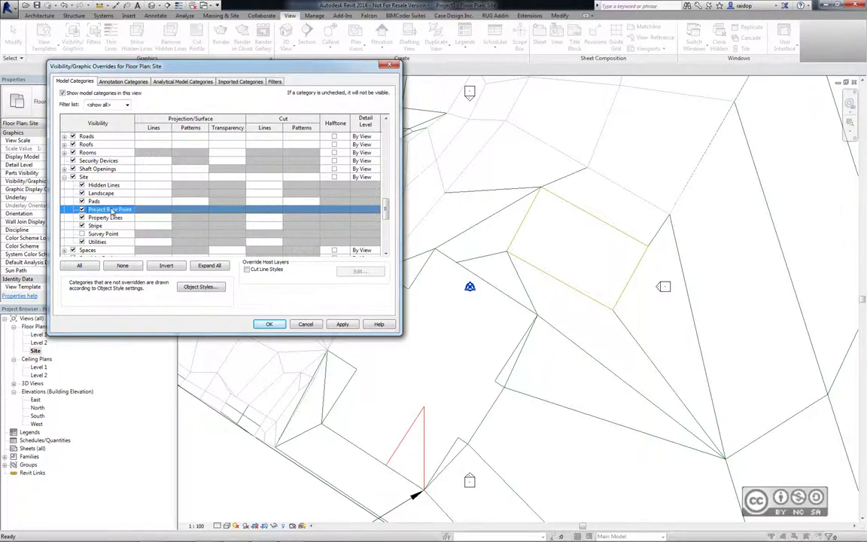
left_click(342, 324)
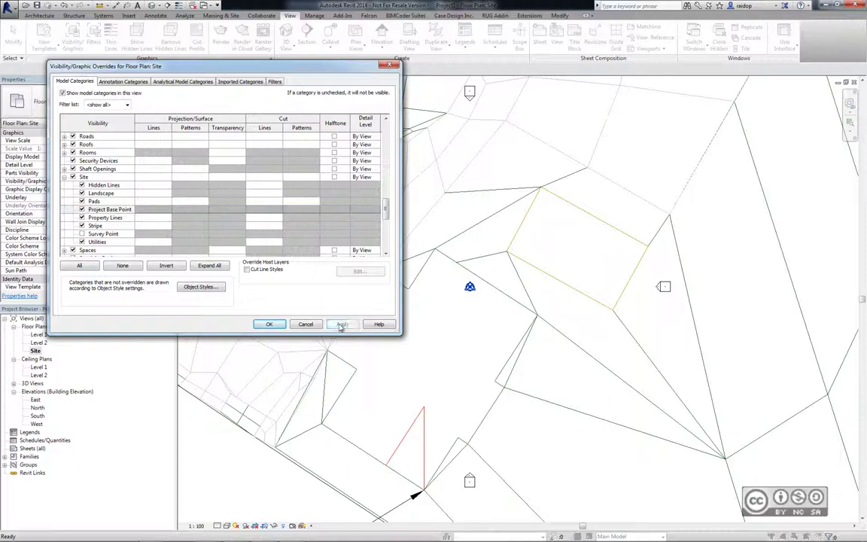
left_click(267, 324)
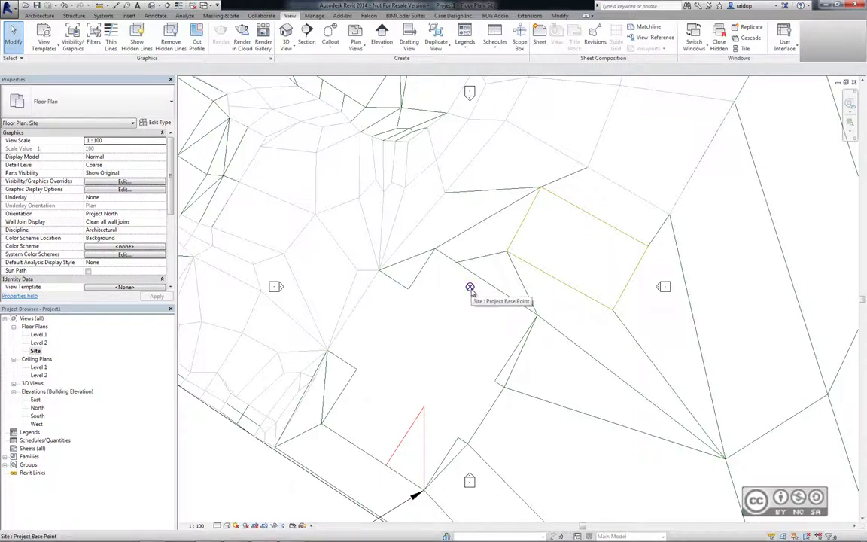
Step: Select and unclip the project base point, then pan and zoom out to its coordinates
left_click(469, 288)
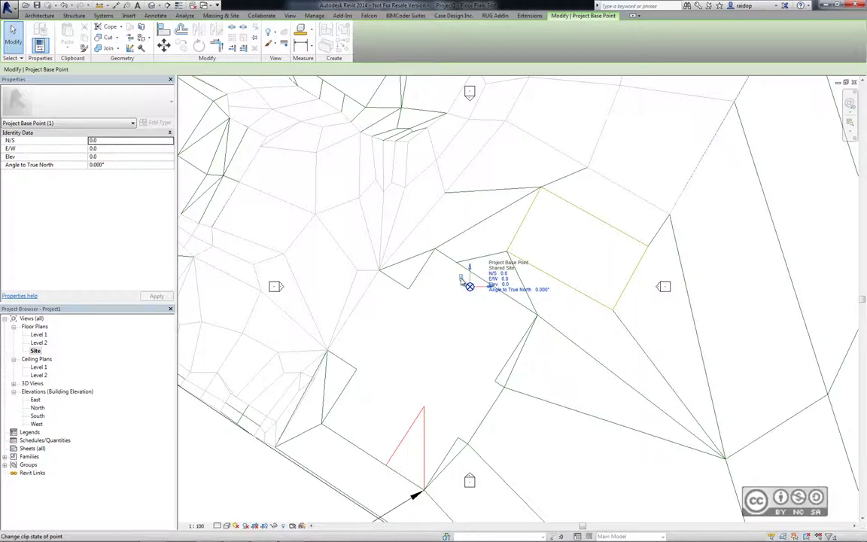
left_click(461, 280)
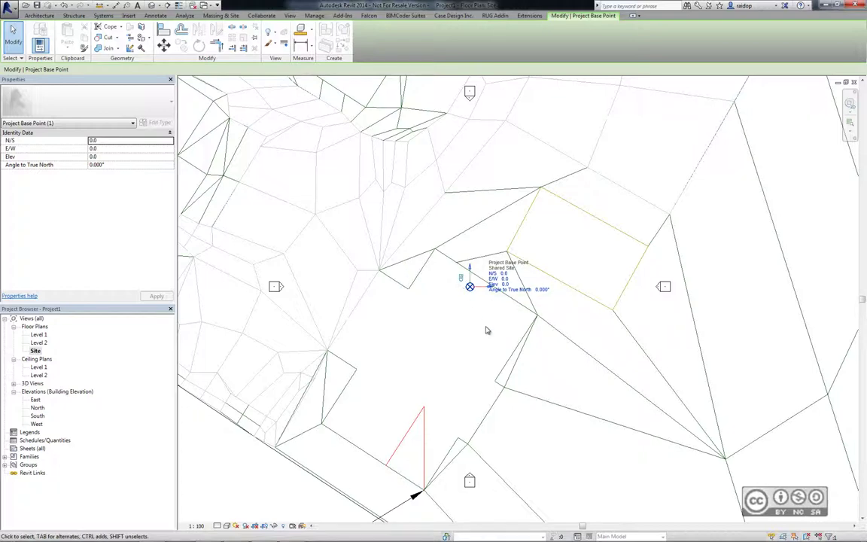
middle_click_drag(488, 331, 516, 279)
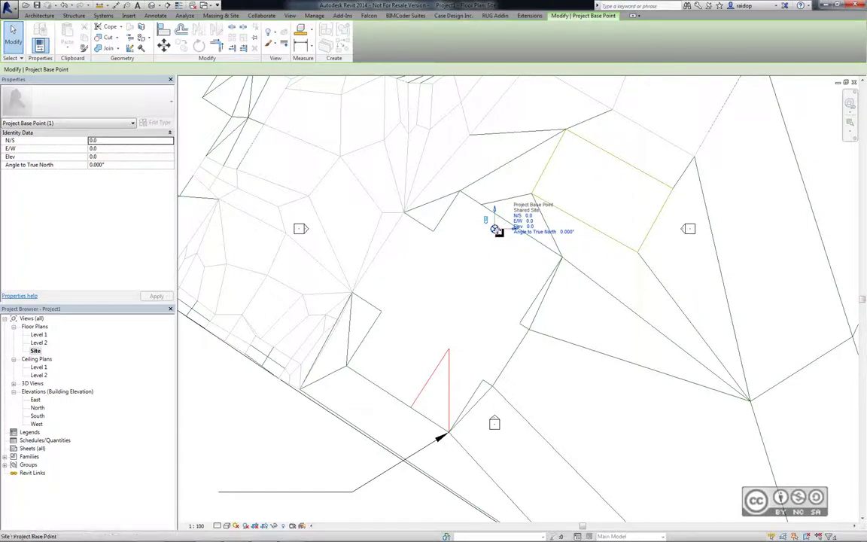
scroll(495, 238, "down", 1)
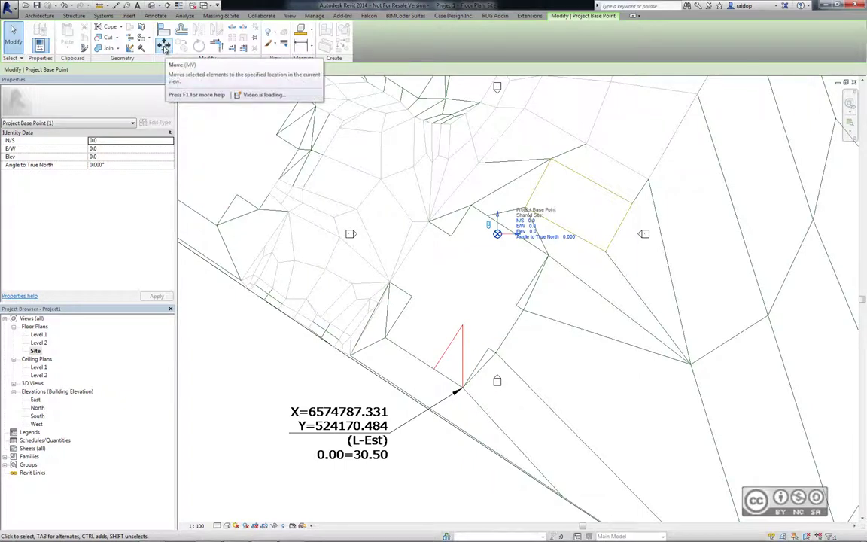
Step: Move the project base point onto the survey arrow tip, after a first rough placement
left_click(164, 45)
left_click(497, 233)
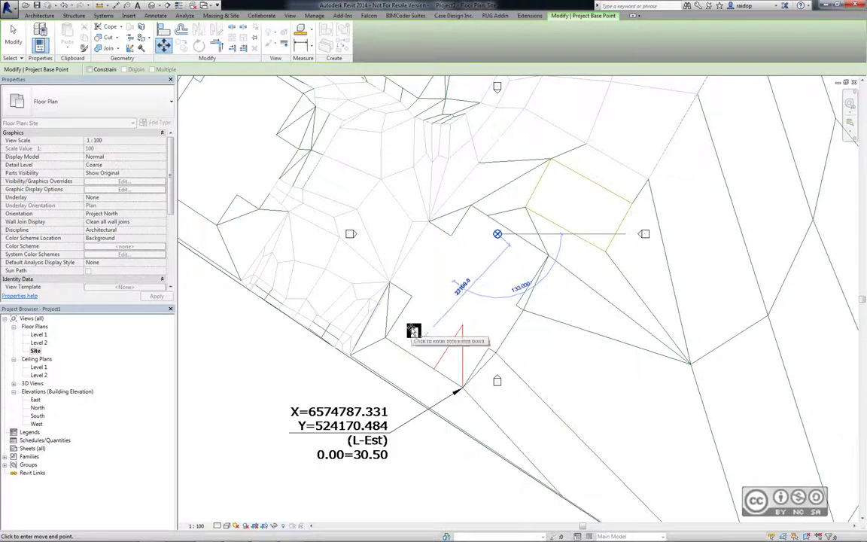
left_click(411, 328)
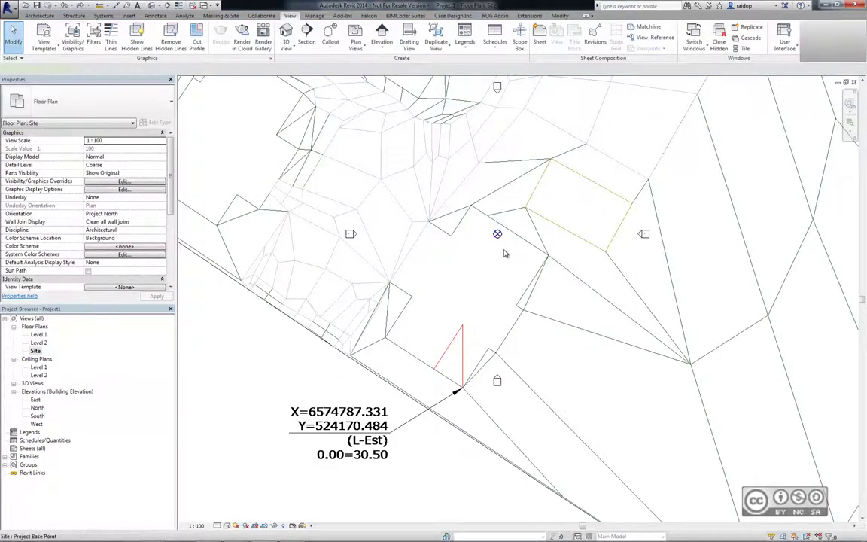
left_click(498, 234)
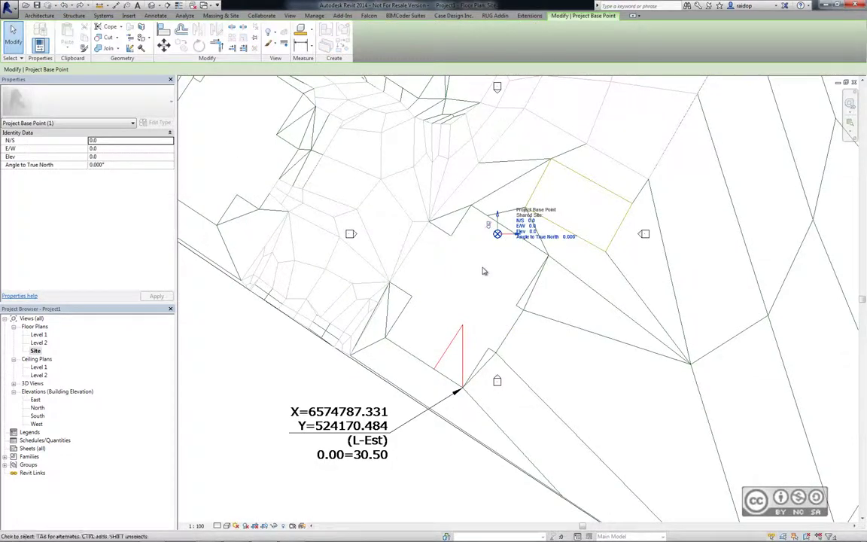
left_click(163, 46)
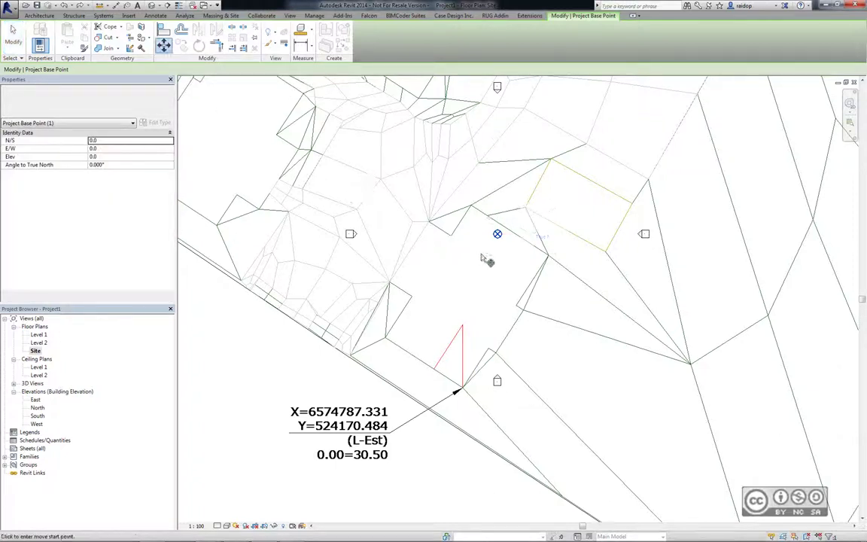
left_click(498, 234)
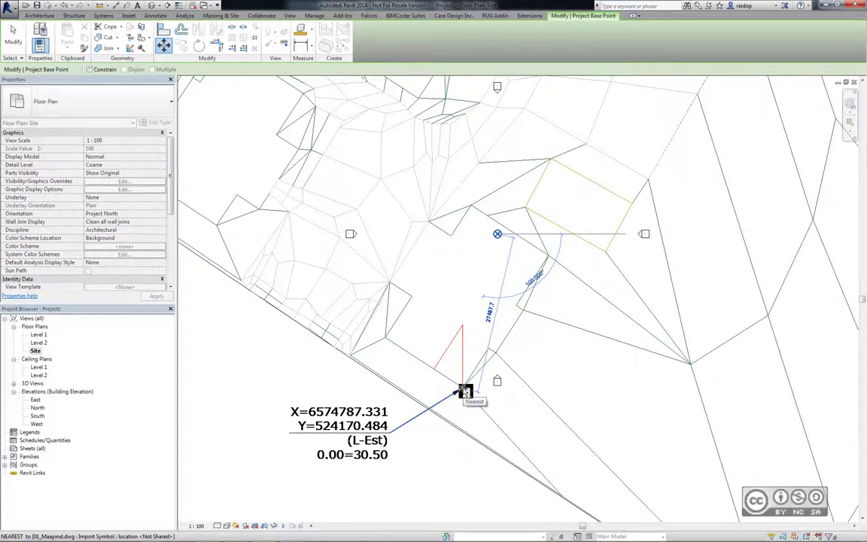
left_click(460, 389)
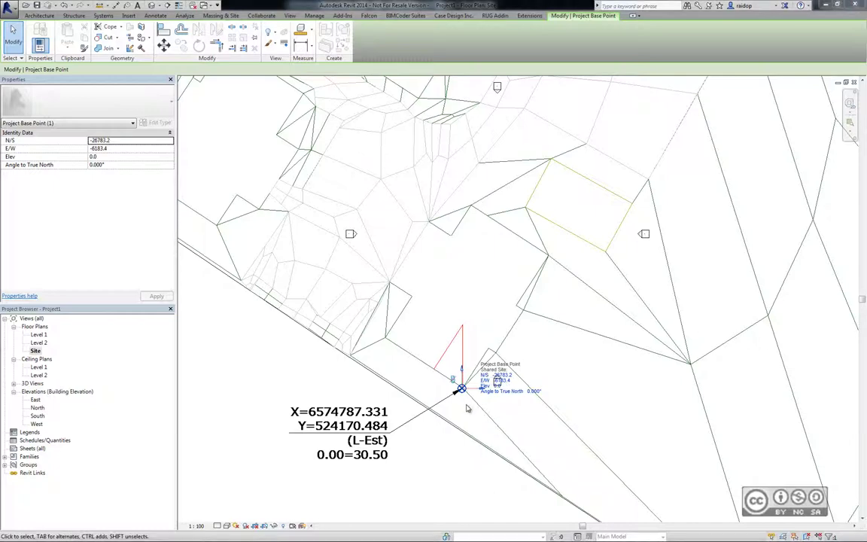
Step: Re-snap the base point onto the arrow tip with MV, giving N/S -26668.5, E/W -6019.6
scroll(452, 384, "up", 3)
scroll(448, 382, "up", 2)
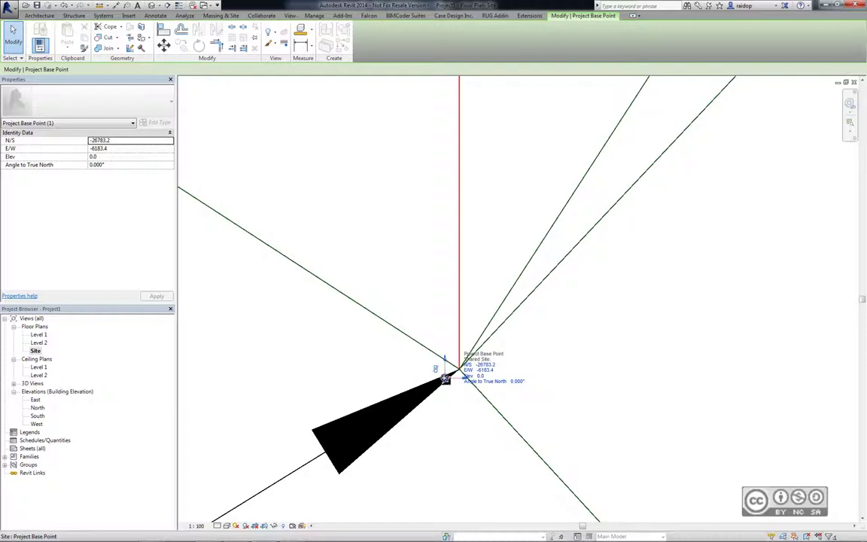
key("m")
key("v")
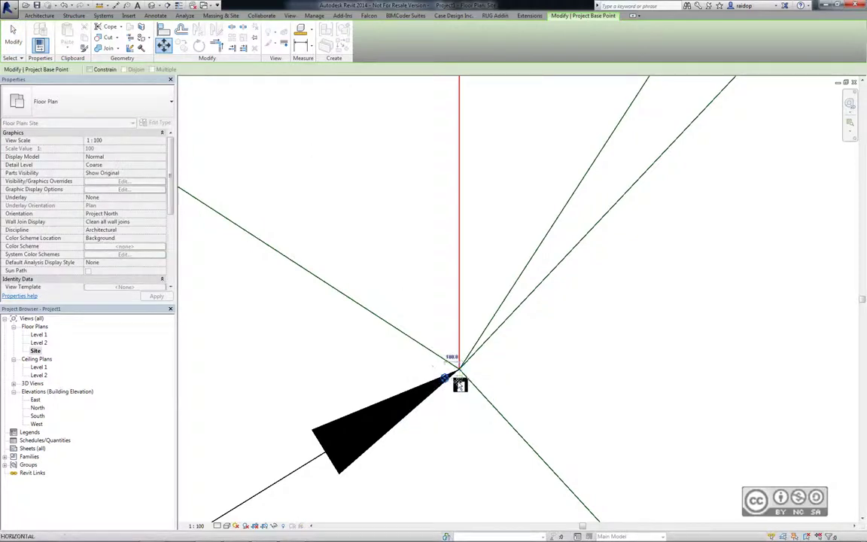
left_click(455, 377)
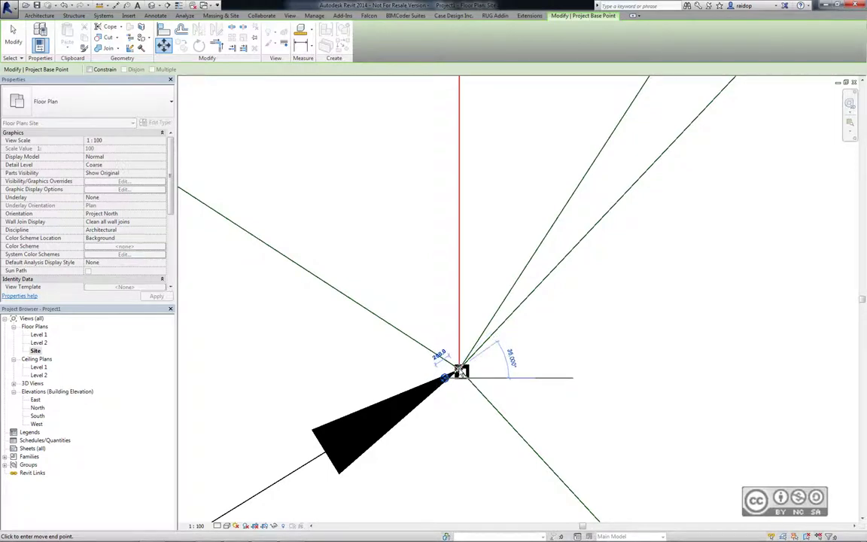
left_click(460, 370)
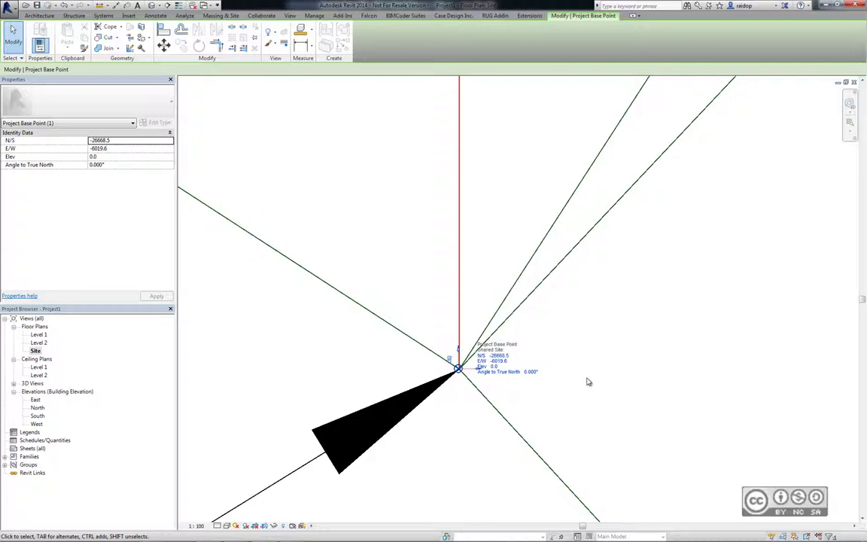
scroll(547, 319, "down", 2)
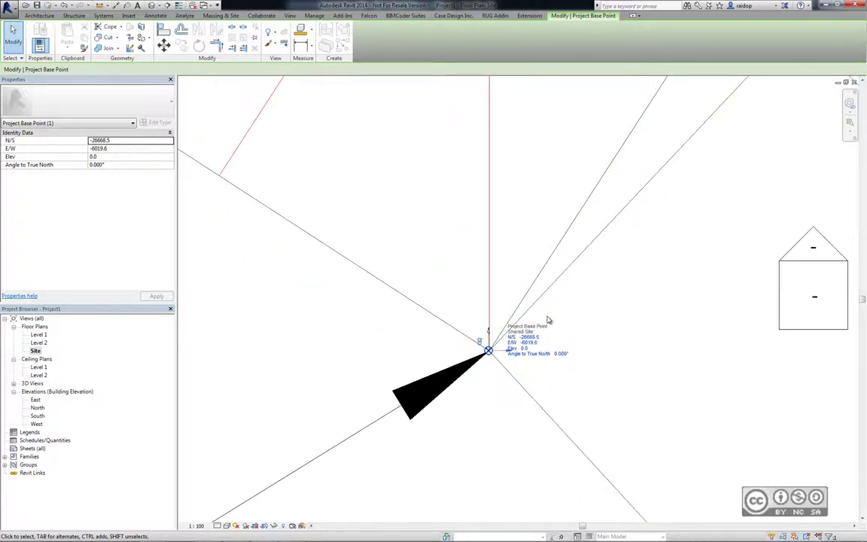
scroll(548, 319, "down", 2)
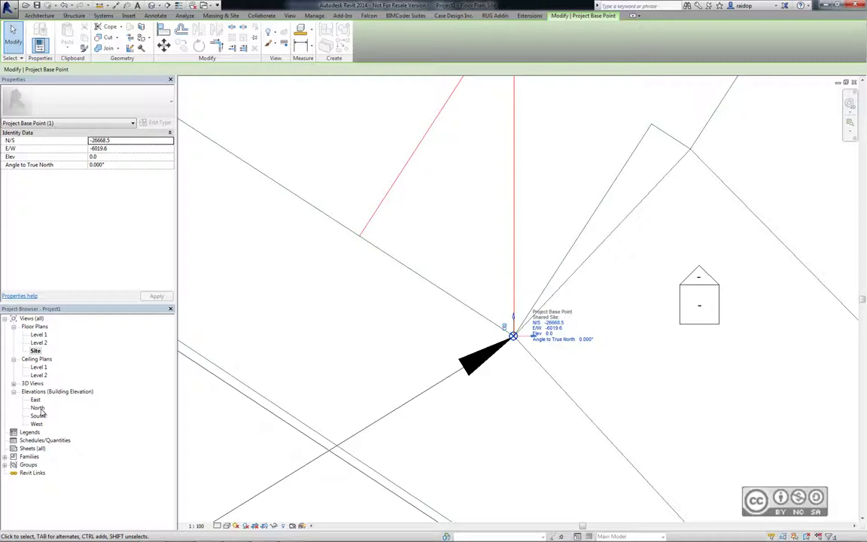
Step: Open the North elevation, turn on Project Base Point under Site, and select it to move
double_click(38, 407)
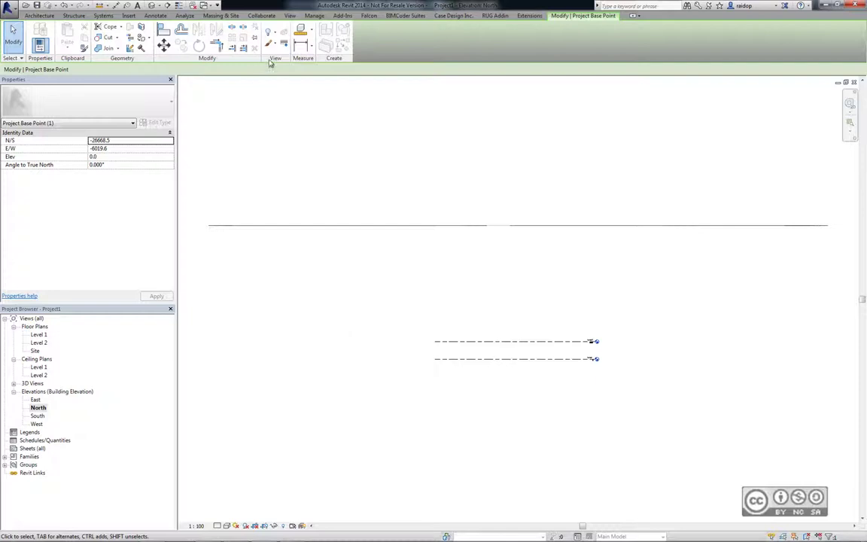
left_click(290, 16)
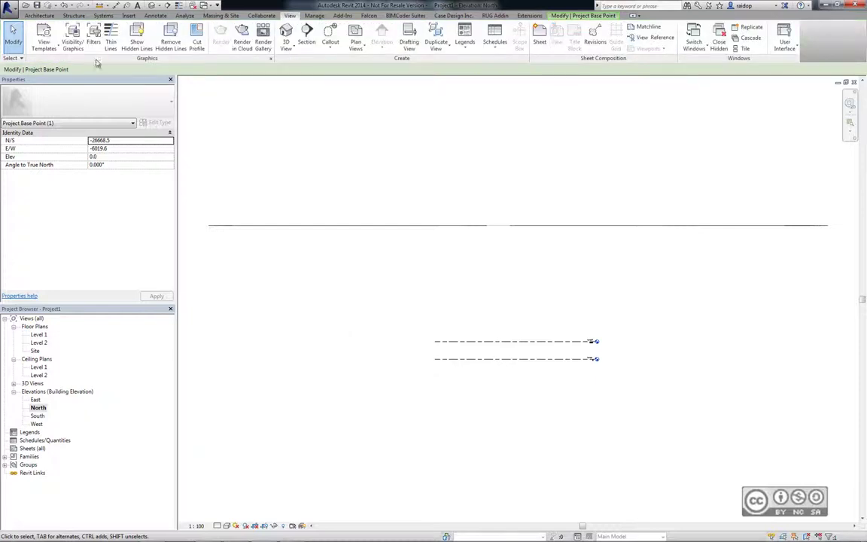
left_click(73, 35)
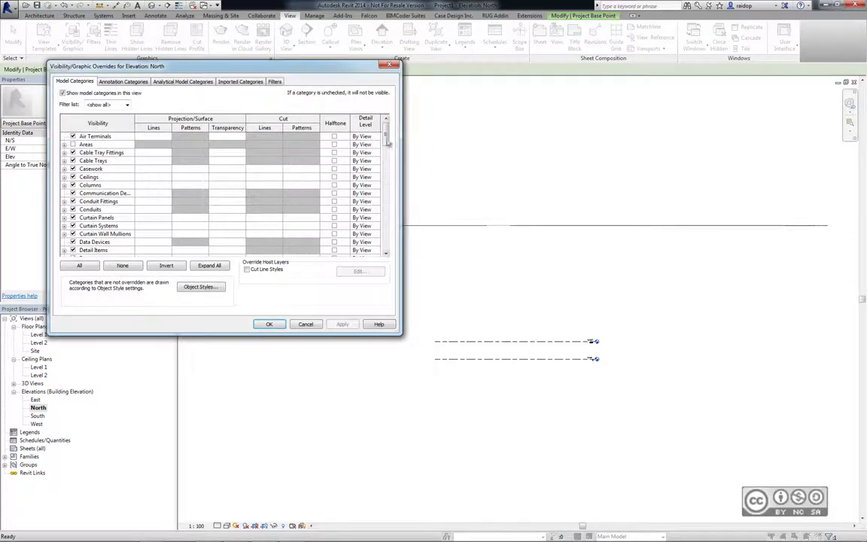
scroll(309, 188, "down", 10)
scroll(312, 203, "down", 2)
scroll(316, 215, "down", 2)
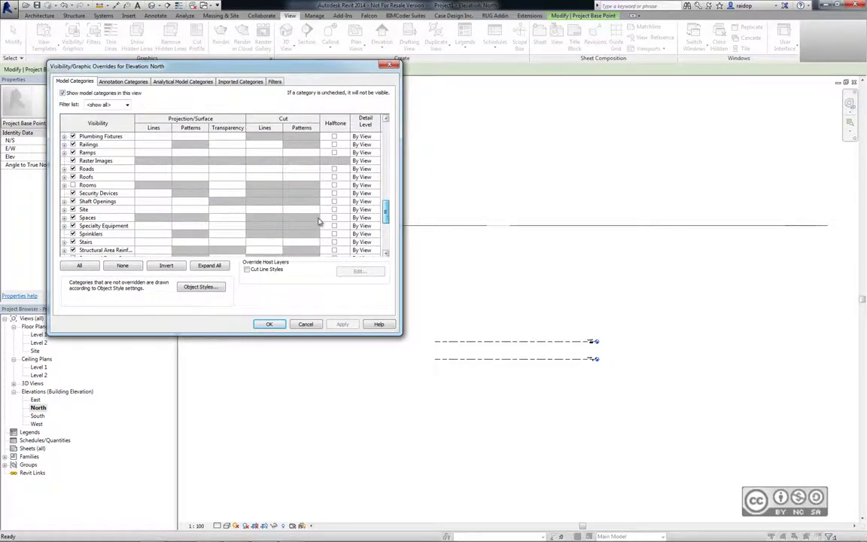
left_click(64, 209)
left_click(82, 217)
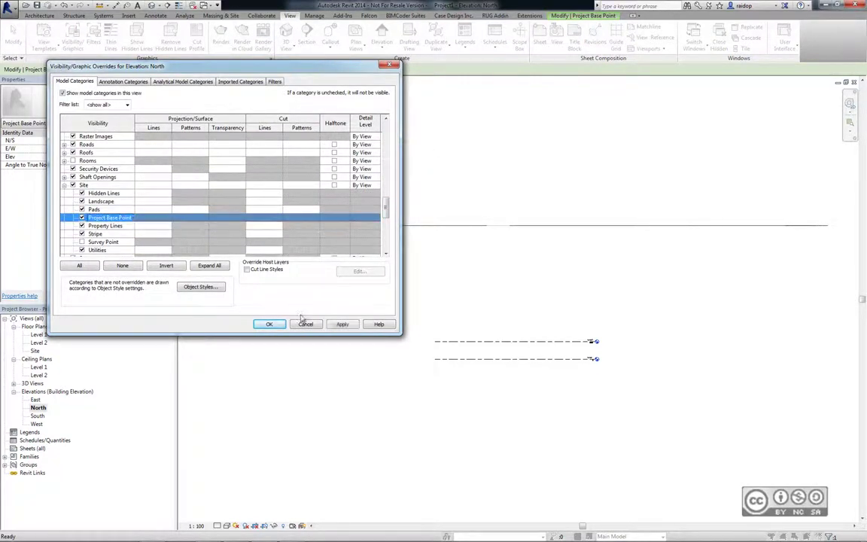
left_click(268, 324)
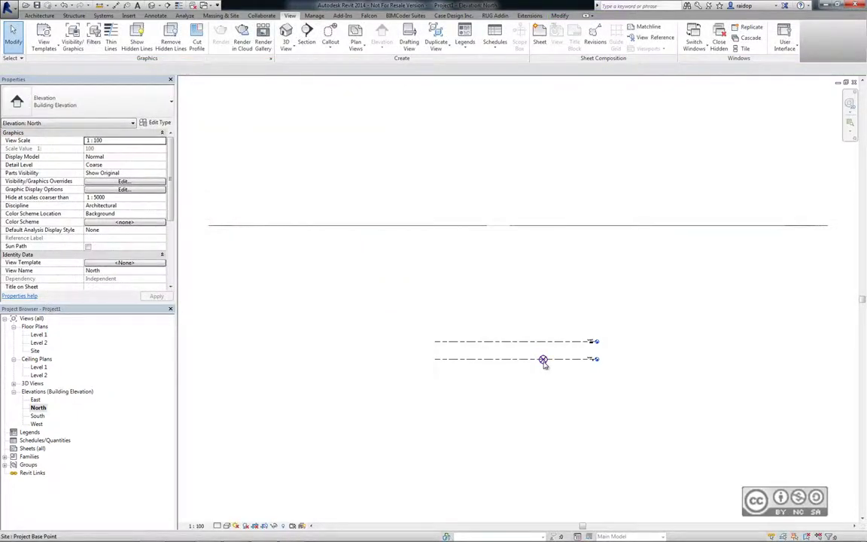
left_click(544, 362)
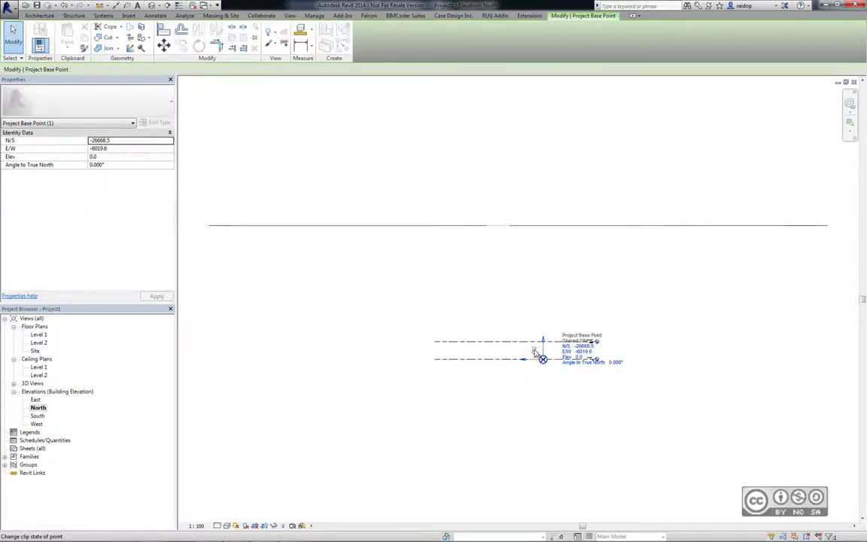
left_click(163, 46)
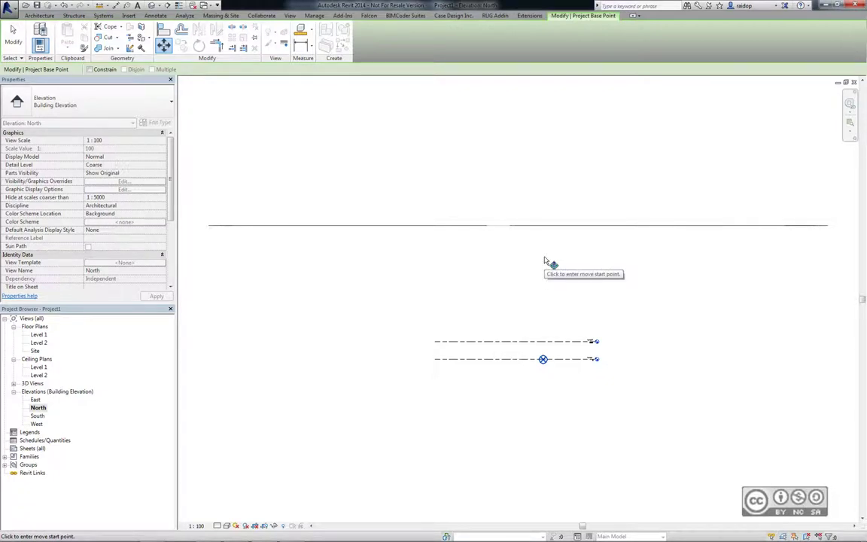
Step: Raise the project base point 30500 vertically so its elevation reads 30500.0
left_click(542, 359)
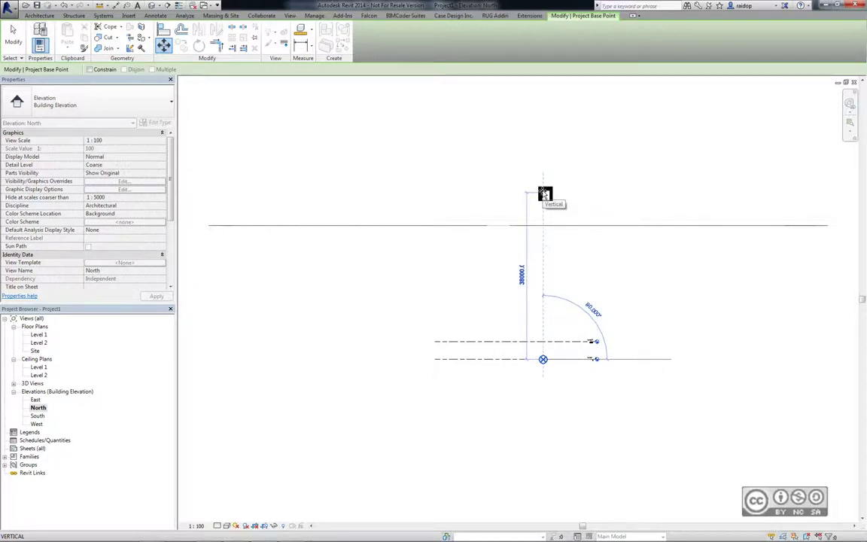
type("30500")
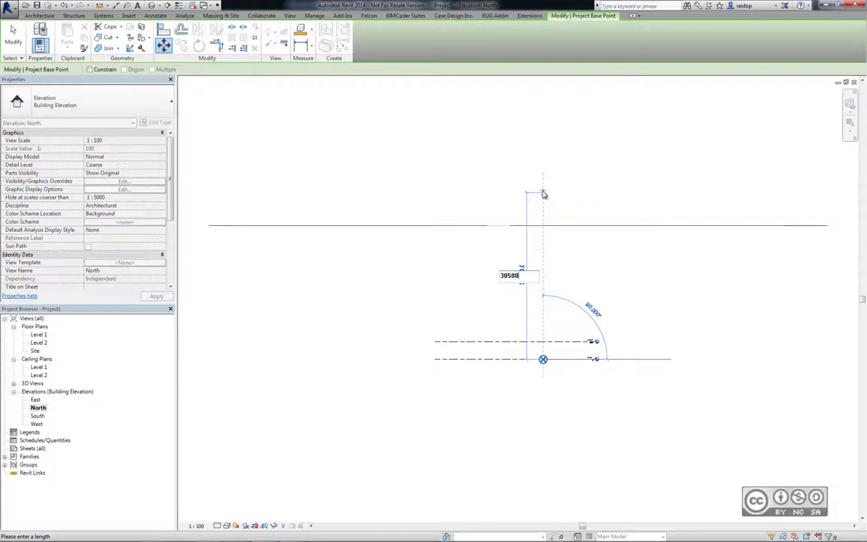
key("Return")
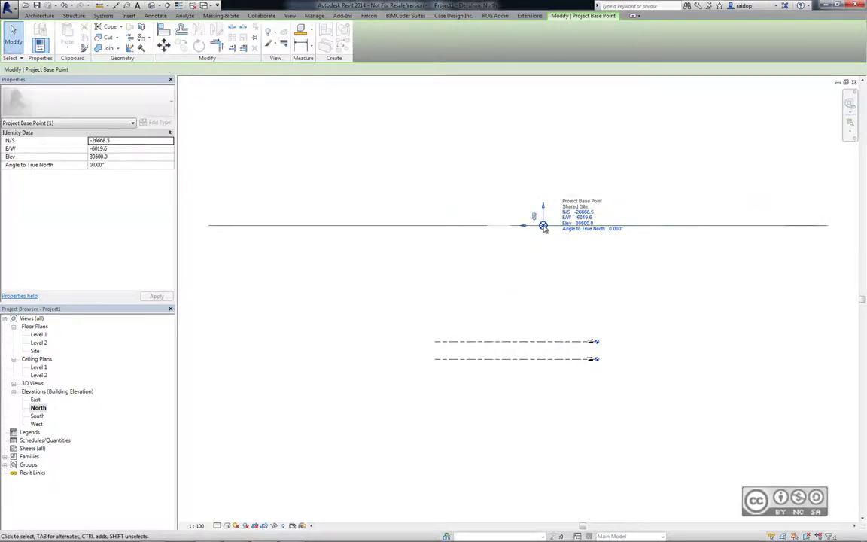
Step: On the Site plan, select the project base point and open Manage's Coordinates list
double_click(34, 351)
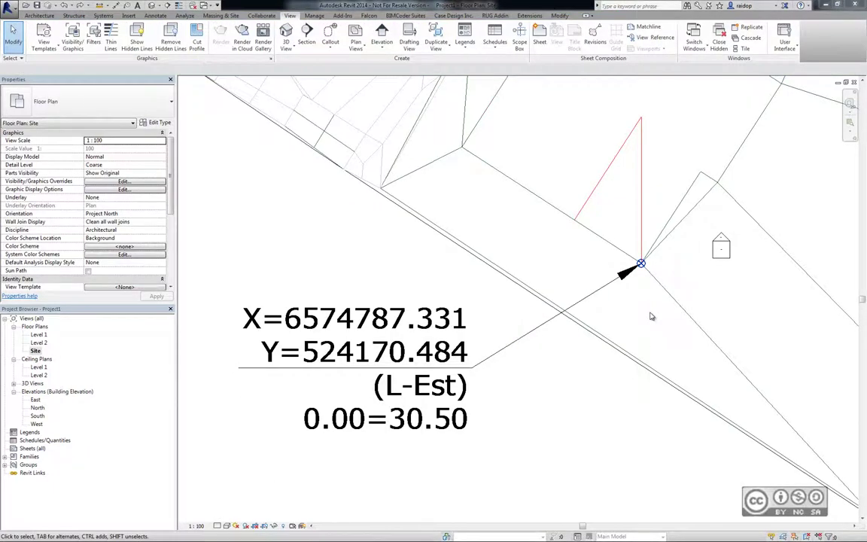
left_click(644, 274)
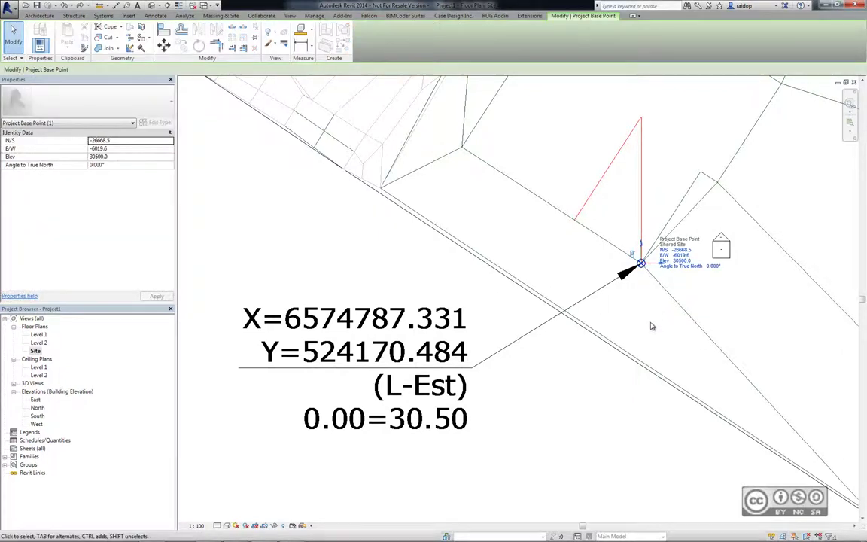
left_click(677, 262)
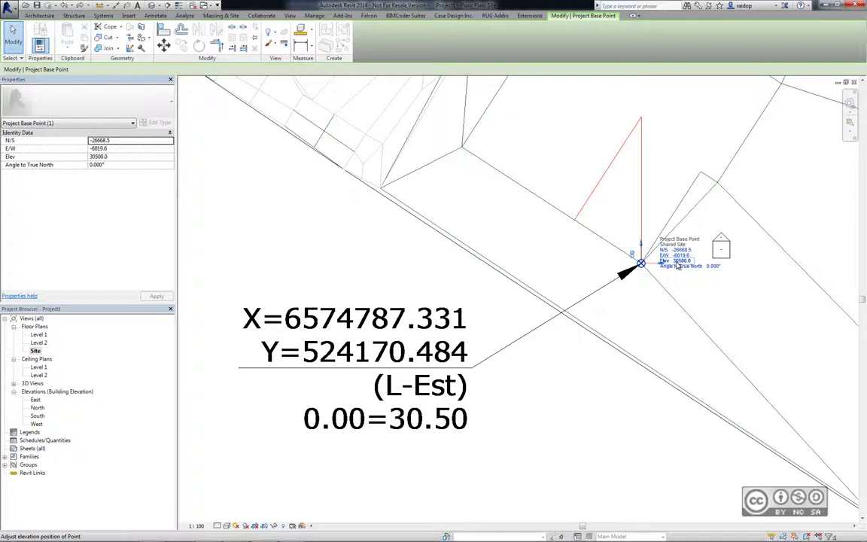
left_click(681, 254)
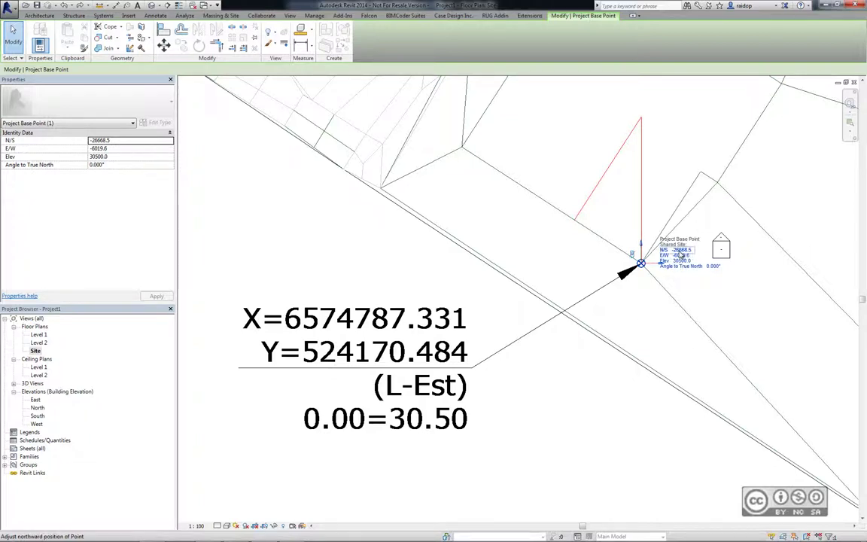
left_click(313, 16)
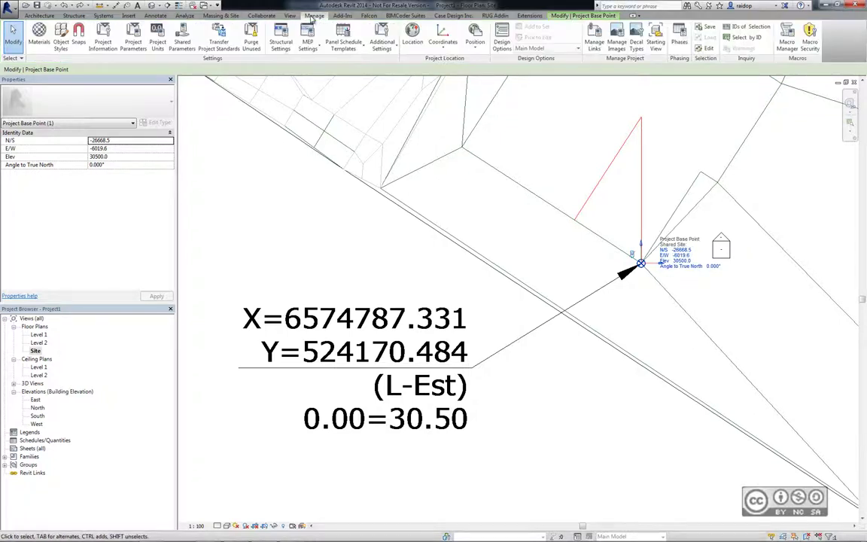
left_click(444, 48)
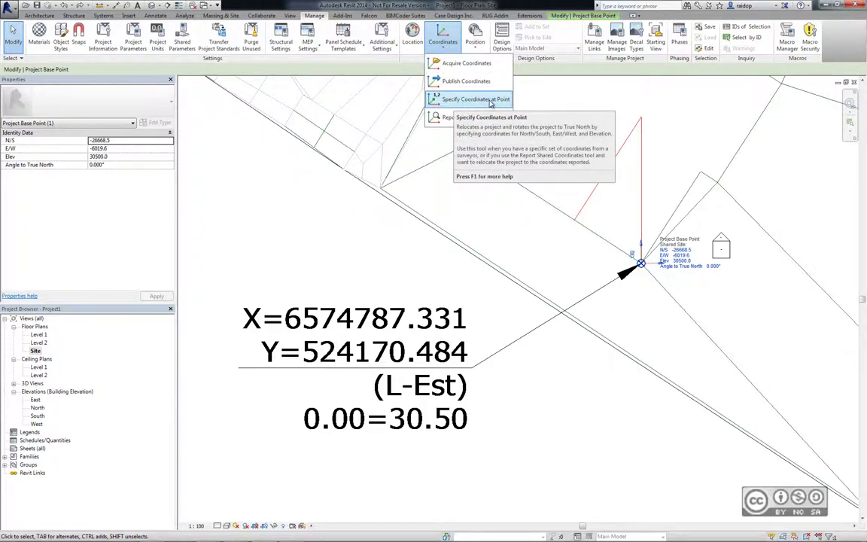
Step: Specify shared coordinates at the base point: North/South 6574787.331, East/West 524170.484
left_click(490, 100)
left_click(640, 263)
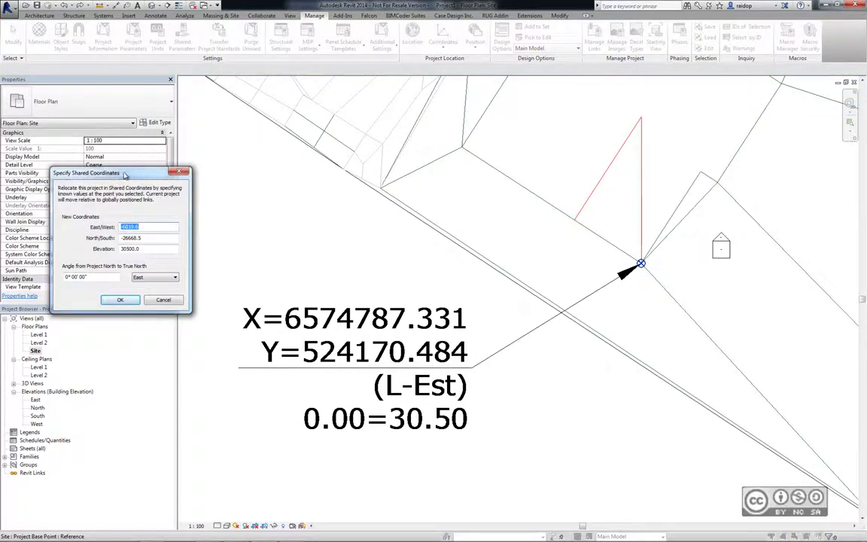
left_click_drag(122, 174, 153, 174)
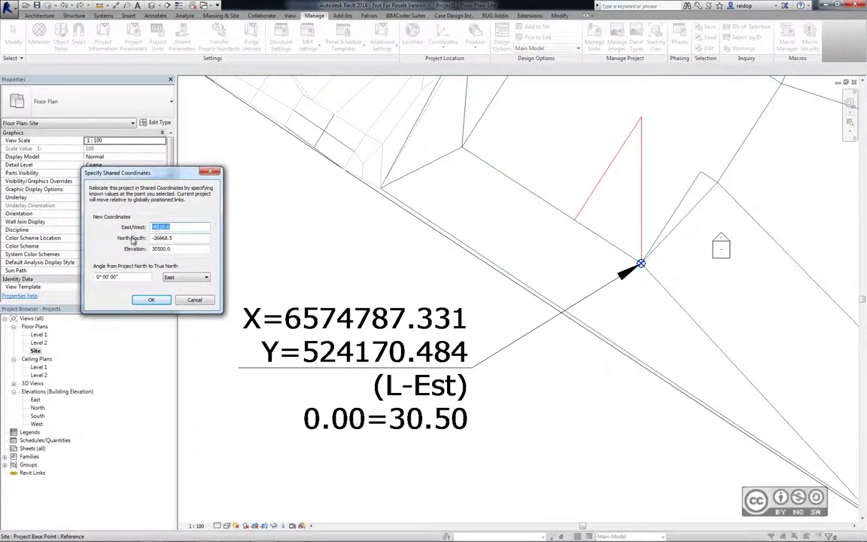
type("6")
type(".48")
key("Tab")
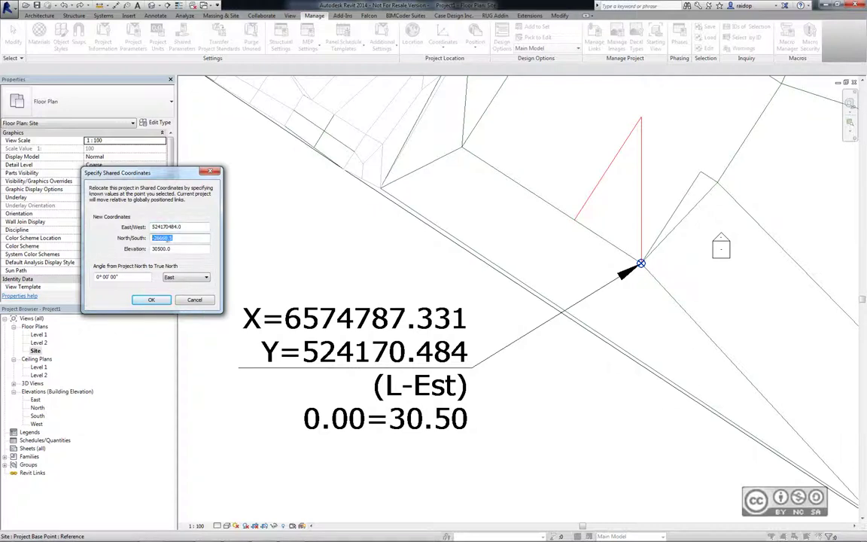
type("657")
type("47")
type("87")
type(".33")
type("1")
left_click(151, 299)
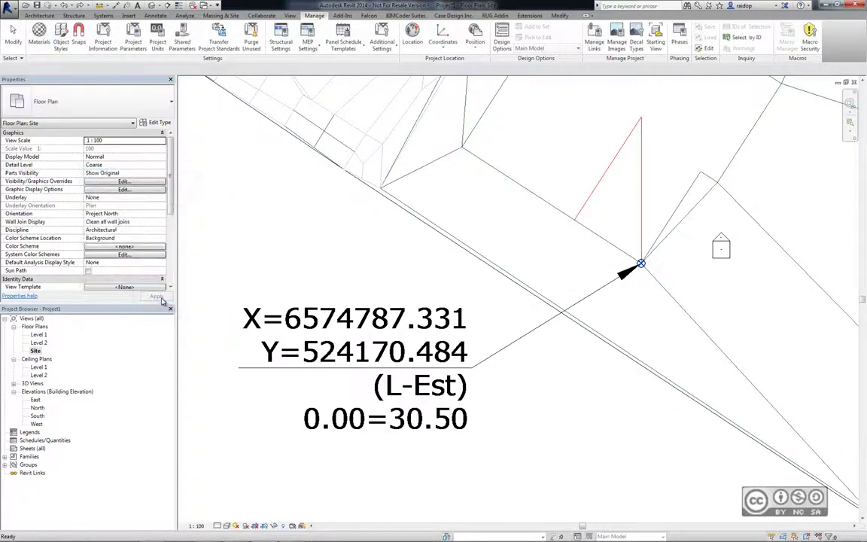
Step: Check the base point's new survey coordinates, view the export formats, and zoom out to the terrain
left_click(640, 265)
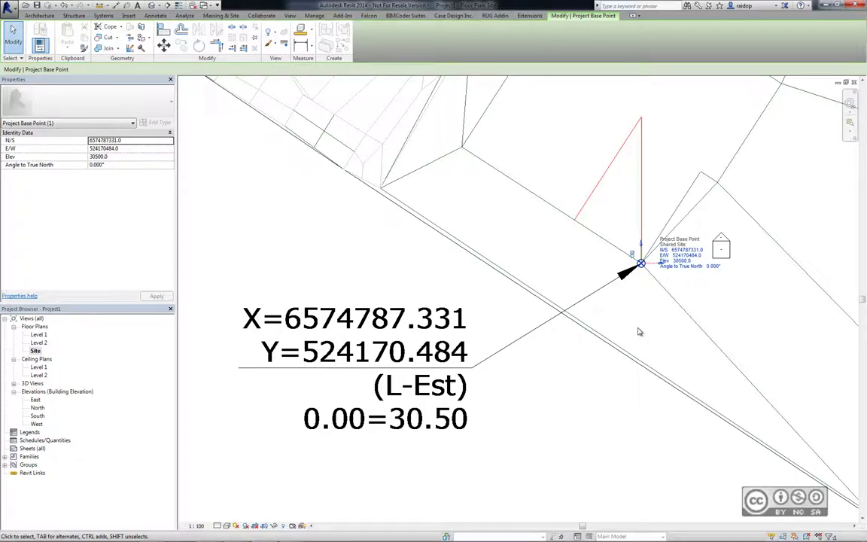
left_click(9, 7)
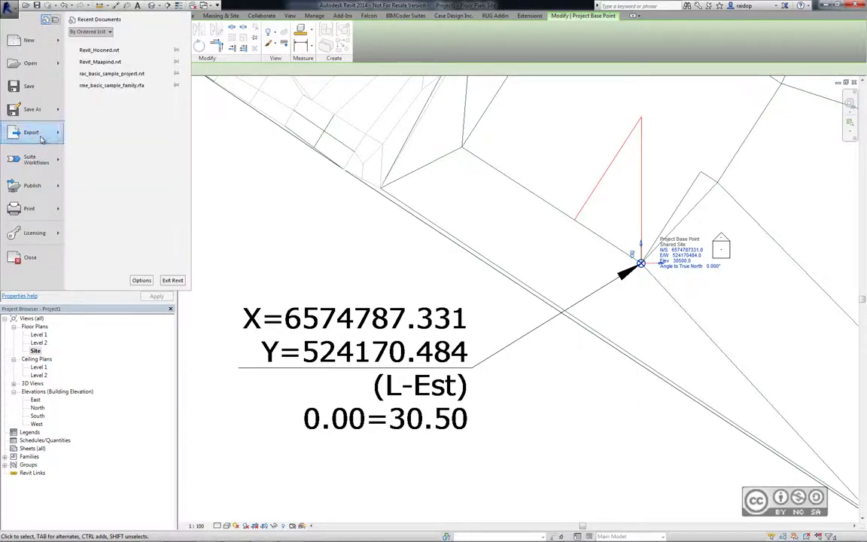
mouse_move(31, 133)
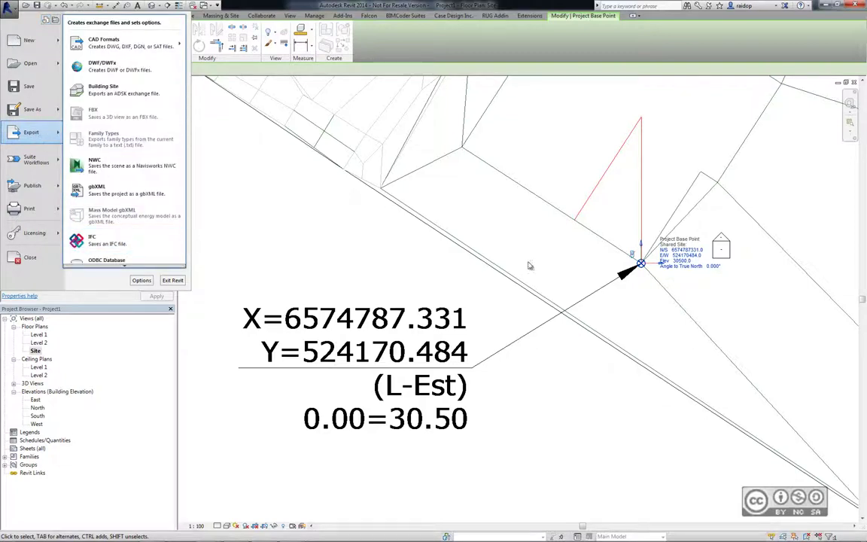
left_click(497, 227)
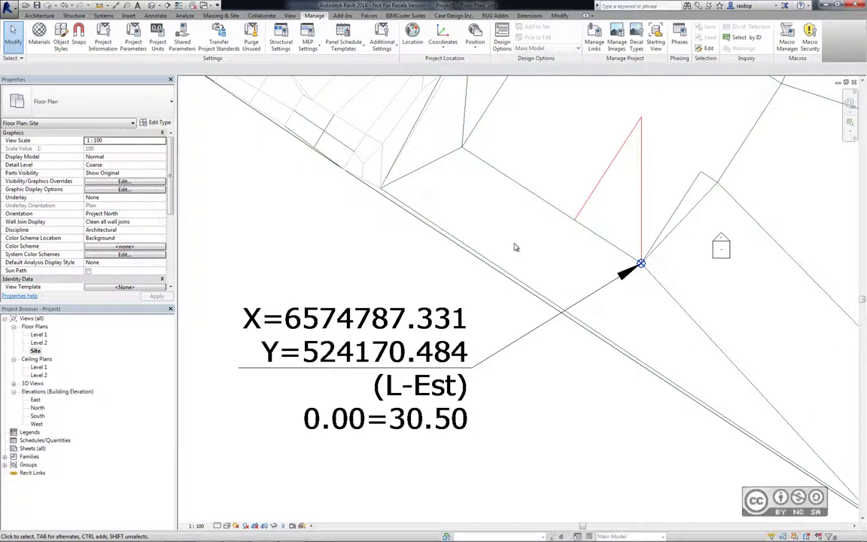
scroll(500, 209, "down", 4)
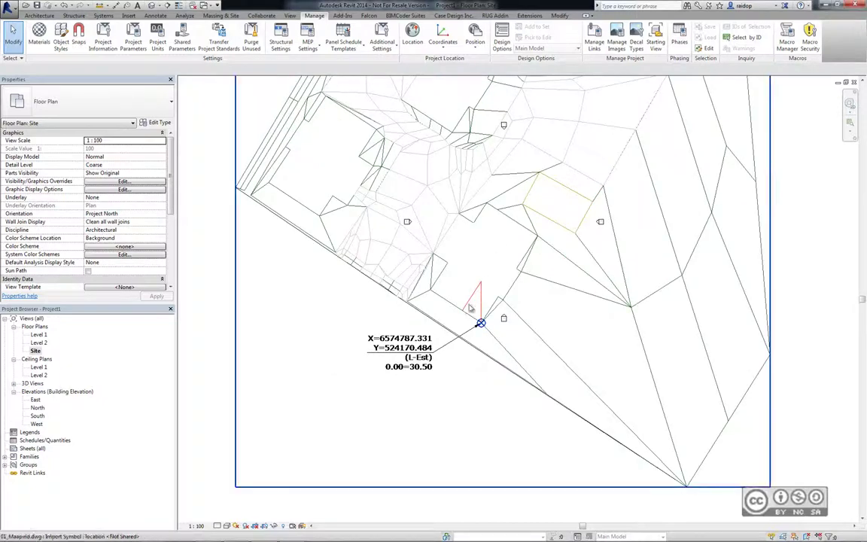
scroll(469, 307, "down", 1)
scroll(376, 255, "down", 1)
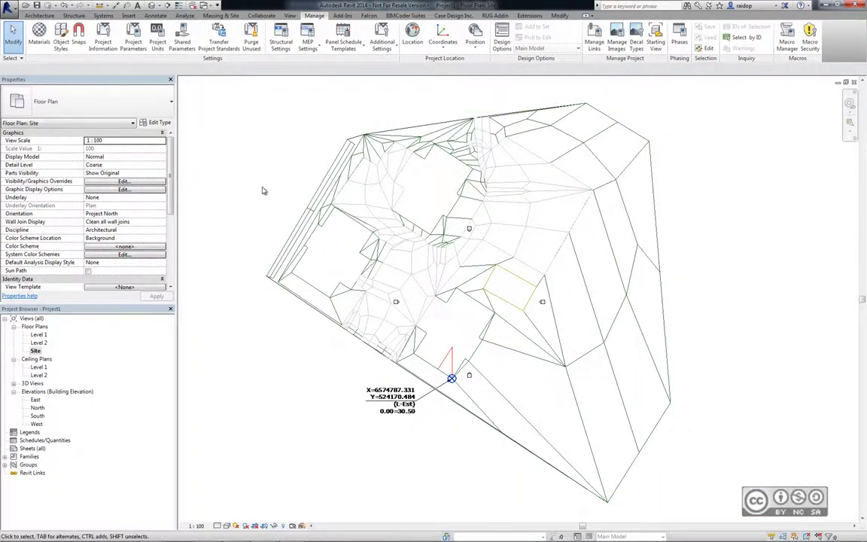
left_click(124, 15)
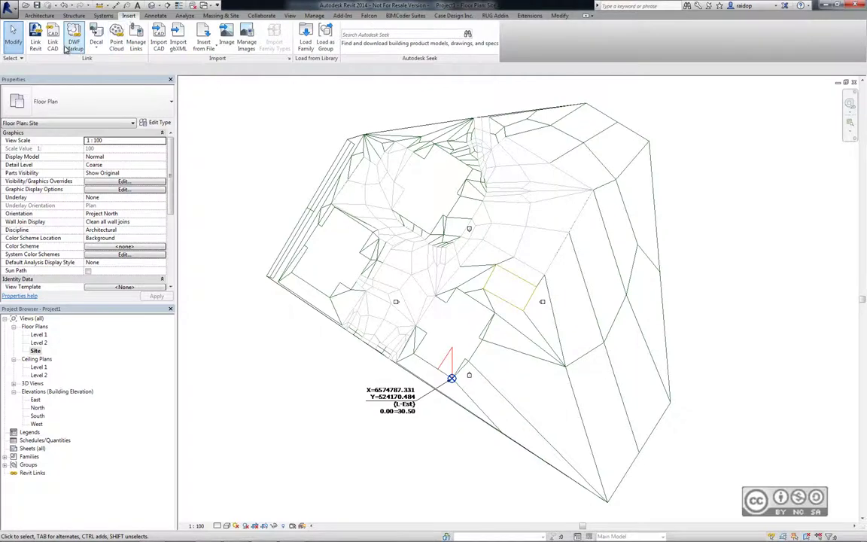
Step: Link Revit_Hooned.rvt with Auto - Center to Center, dismiss the warning, then view {3D}
left_click(34, 39)
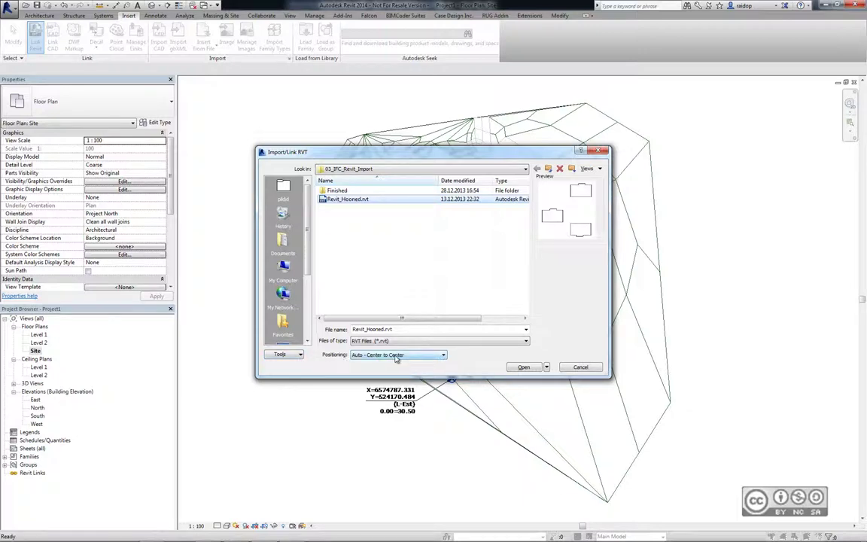
left_click(523, 367)
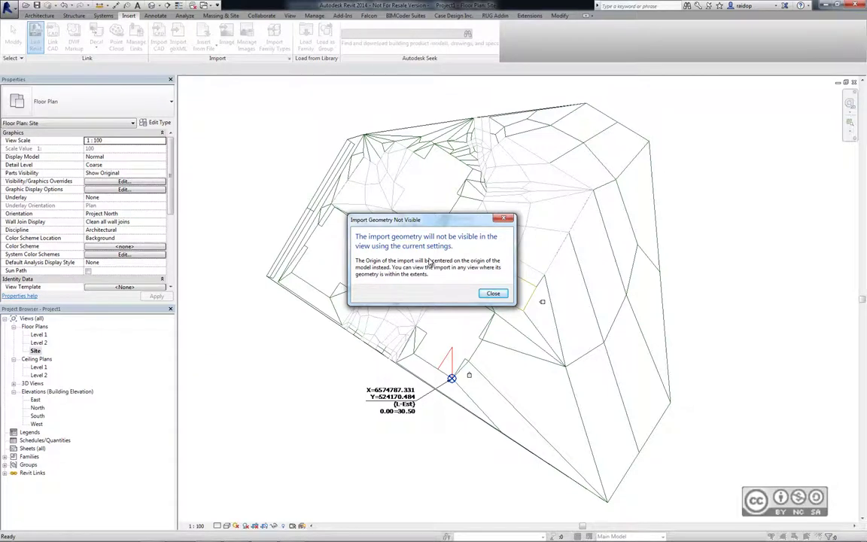
left_click(492, 294)
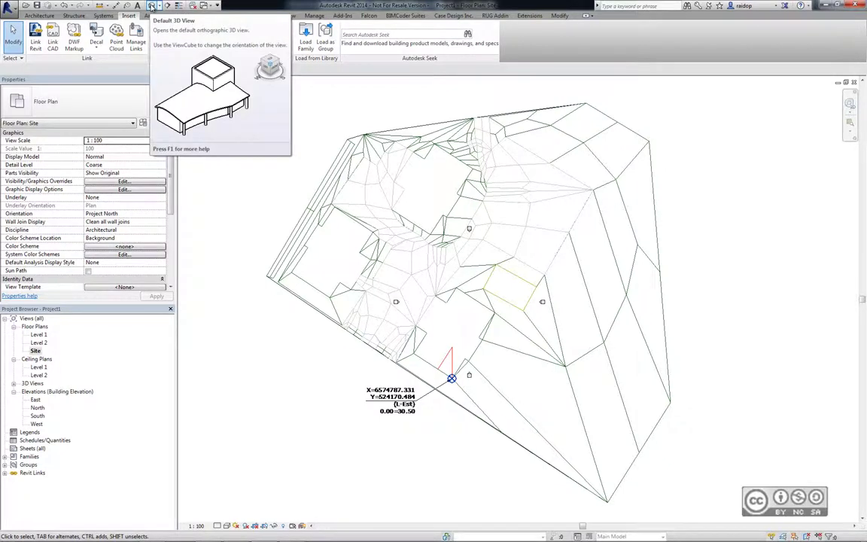
left_click(152, 6)
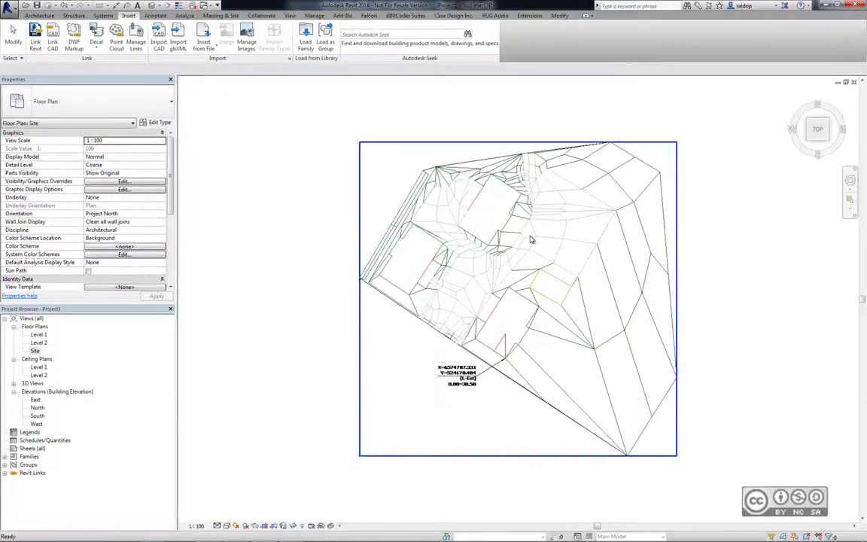
Step: Turn on the Mass category in Visibility/Graphics and orbit to see masses below the terrain
left_click(289, 15)
left_click(73, 43)
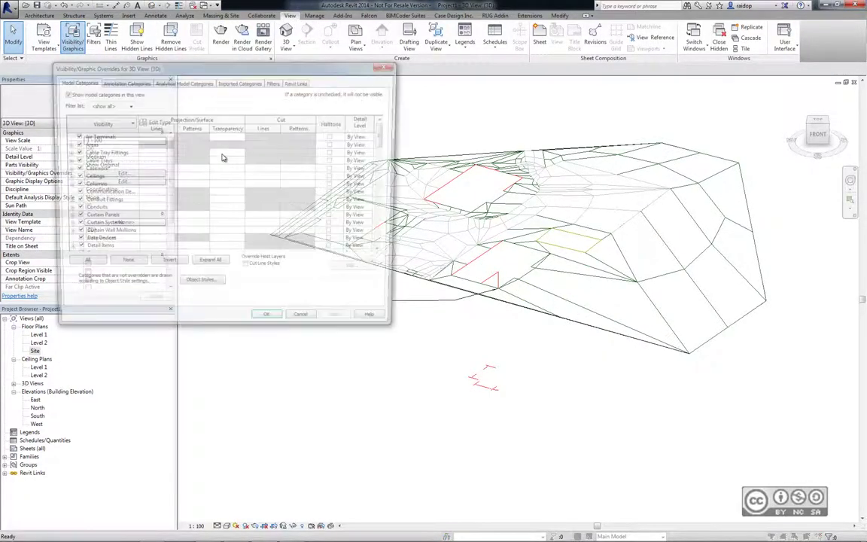
left_click_drag(385, 134, 386, 188)
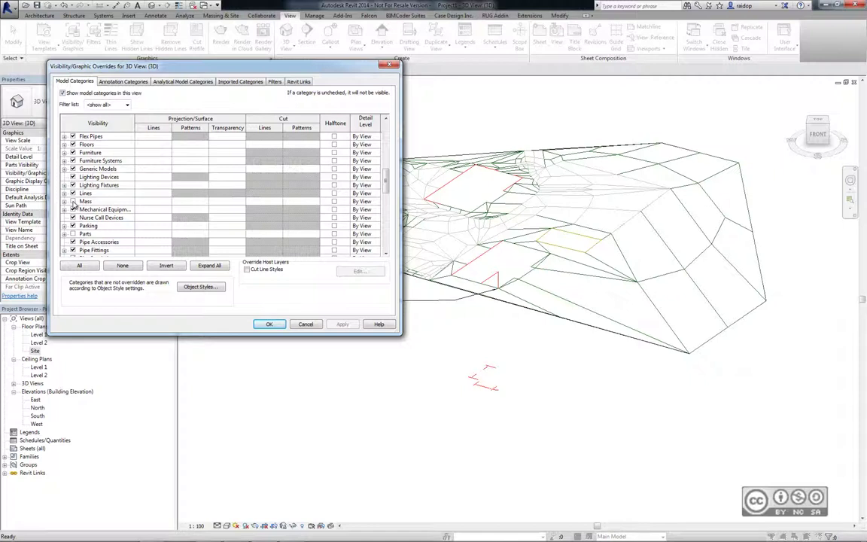
left_click(73, 201)
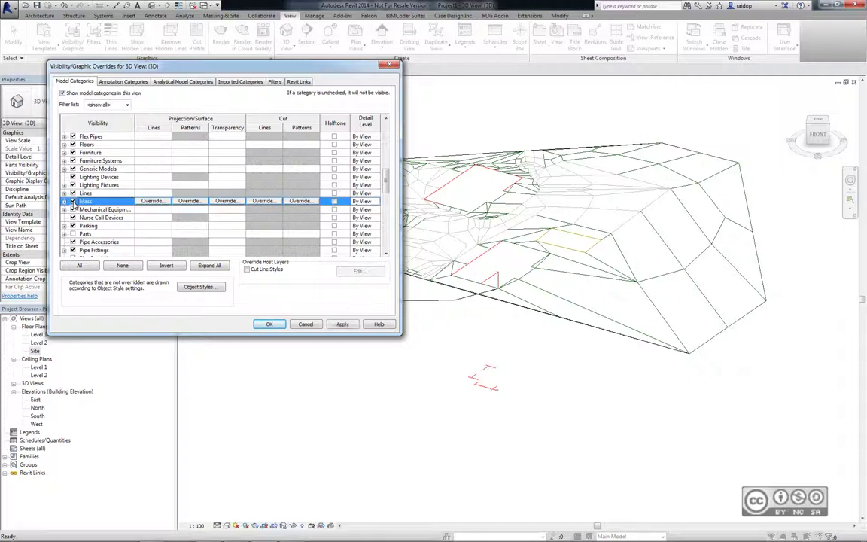
left_click(65, 201)
left_click(352, 325)
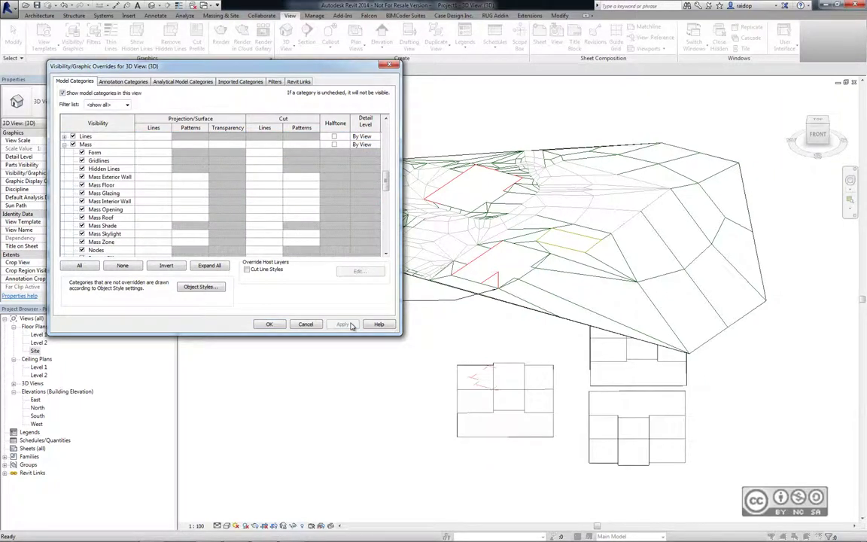
left_click(272, 325)
mouse_move(481, 346)
middle_mouse_down("shift")
mouse_move(544, 299)
mouse_move(548, 329)
mouse_move(397, 332)
middle_mouse_up("shift")
mouse_move(266, 305)
middle_mouse_down("shift")
mouse_move(343, 350)
mouse_move(358, 372)
mouse_move(466, 397)
mouse_move(422, 380)
mouse_move(380, 407)
middle_mouse_up("shift")
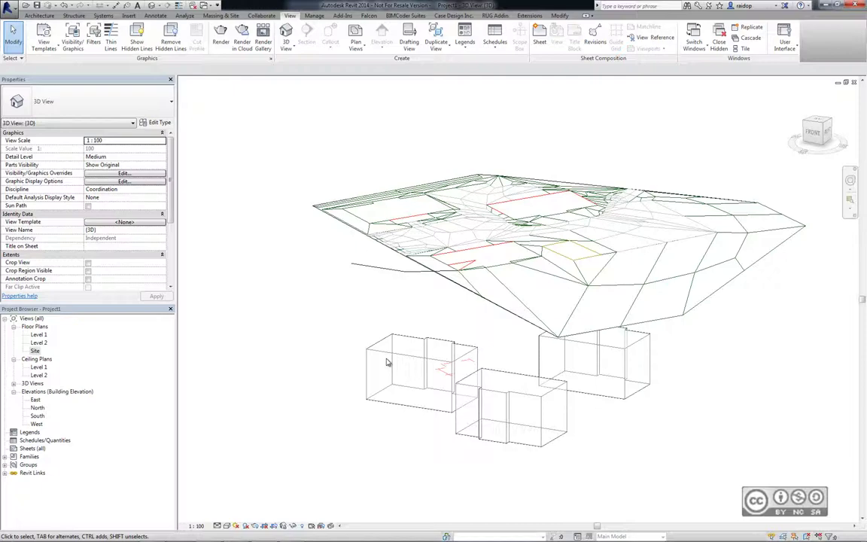
Step: Move the linked Revit_Hooned model up 30500 from its bottom-left corner onto the terrain line
mouse_move(386, 358)
middle_mouse_down("shift")
mouse_move(457, 342)
mouse_move(380, 291)
middle_mouse_up("shift")
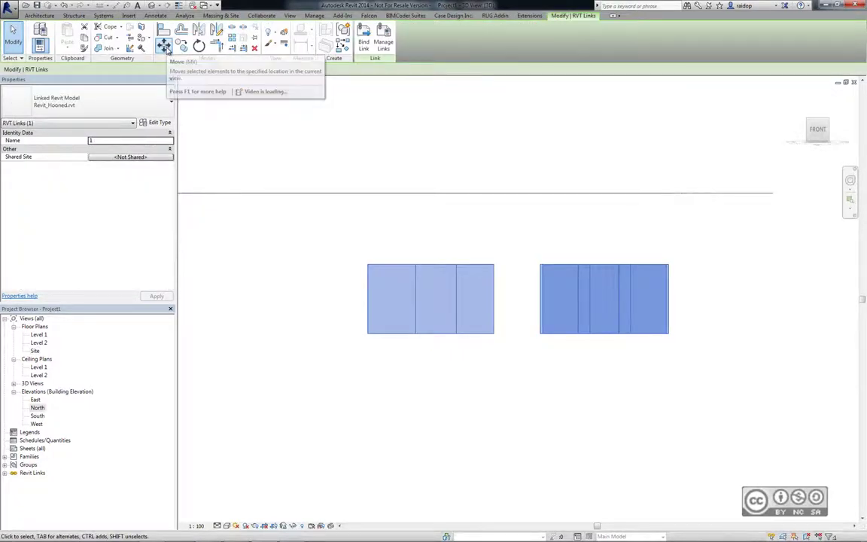
left_click(163, 45)
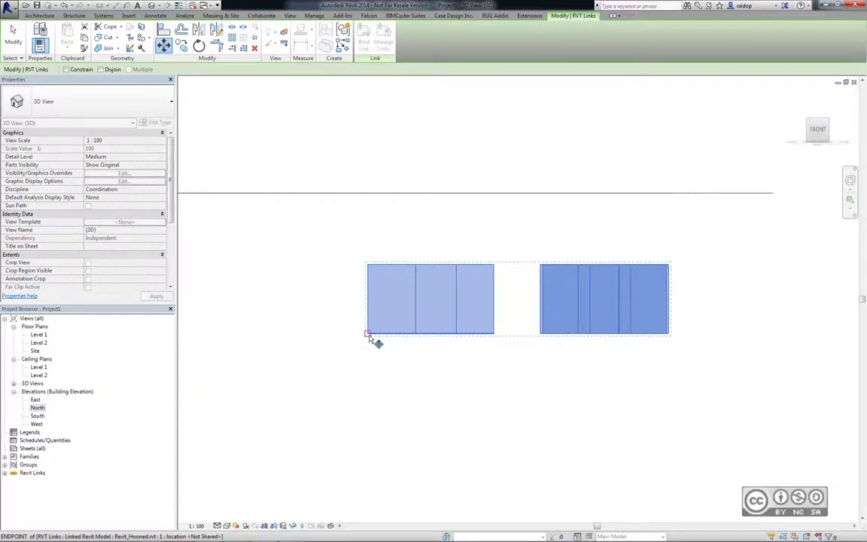
left_click(368, 335)
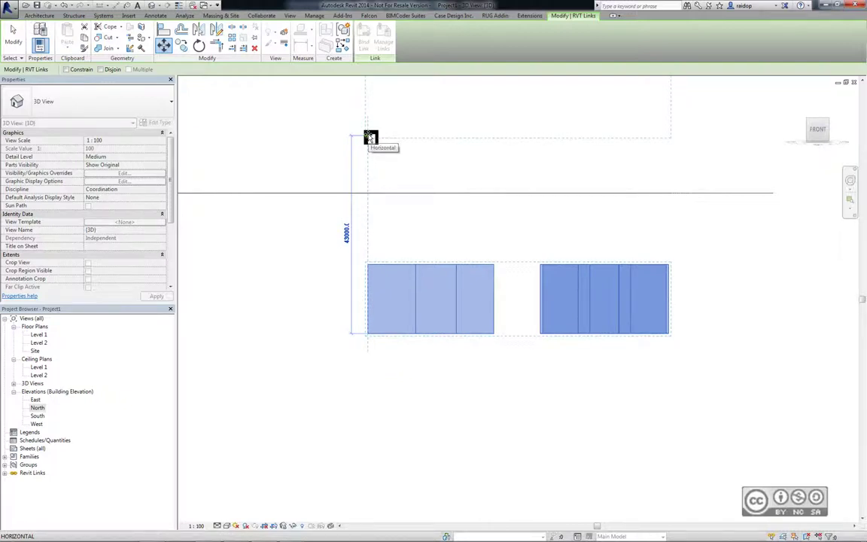
type("30")
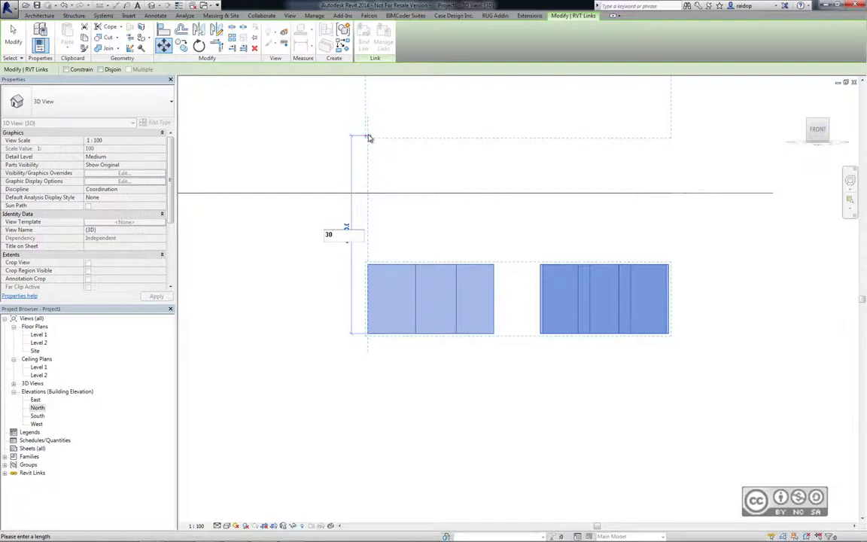
type("500")
key("Return")
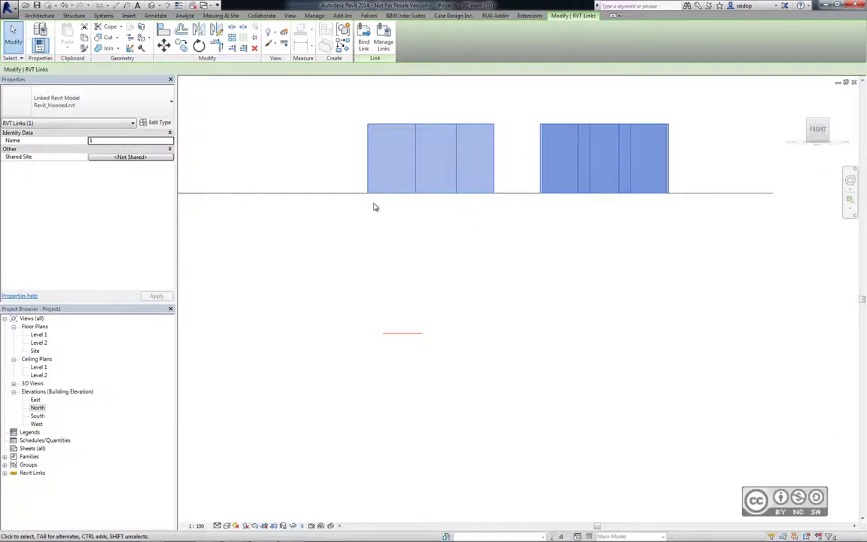
Step: Orbit and zoom the 3D view to frame the building corner and the terrain
mouse_move(509, 216)
middle_mouse_down("shift")
mouse_move(752, 182)
mouse_move(460, 303)
middle_mouse_up("shift")
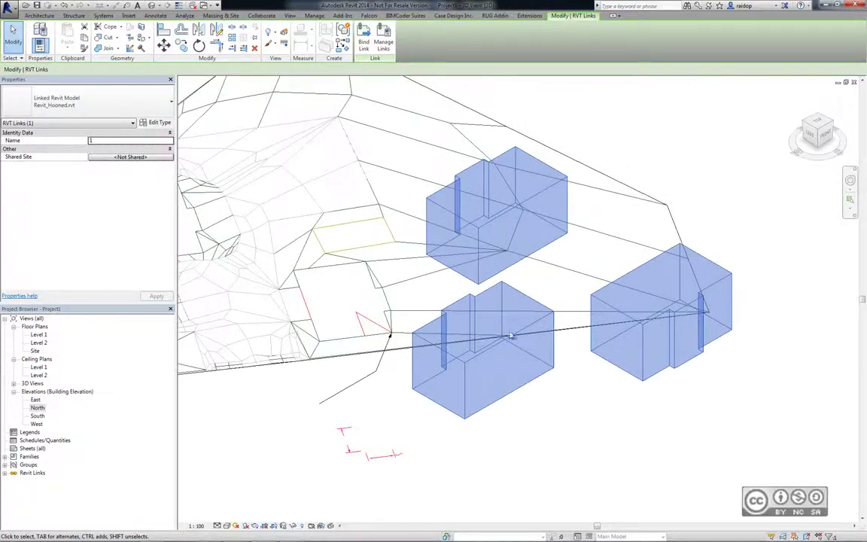
middle_click_drag(406, 315, 470, 309, "shift")
scroll(482, 322, "up", 1)
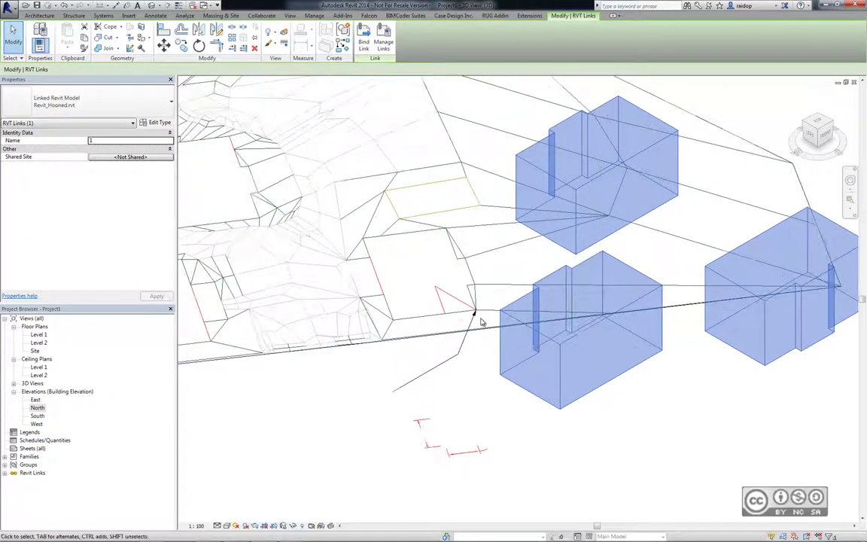
scroll(474, 313, "up", 2)
scroll(474, 314, "up", 2)
scroll(489, 277, "up", 1)
scroll(486, 301, "down", 2)
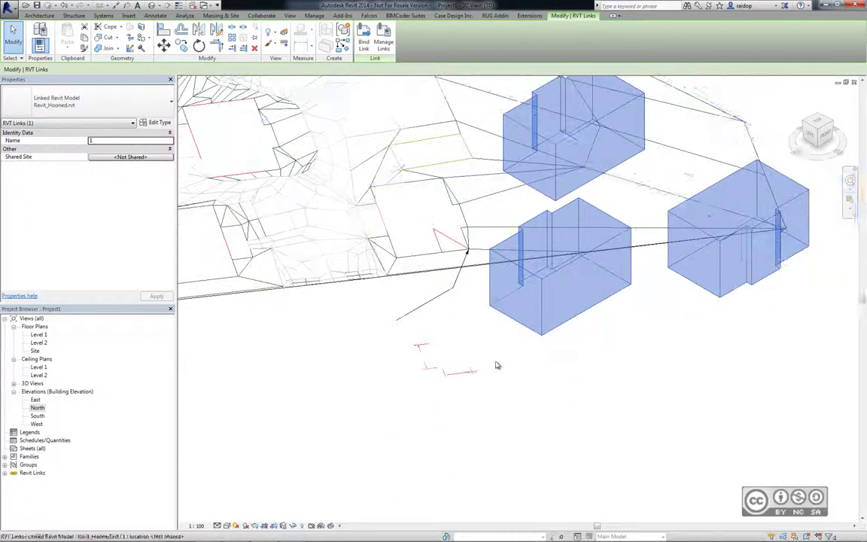
mouse_move(447, 301)
middle_mouse_down("shift")
mouse_move(267, 296)
mouse_move(553, 357)
middle_mouse_up("shift")
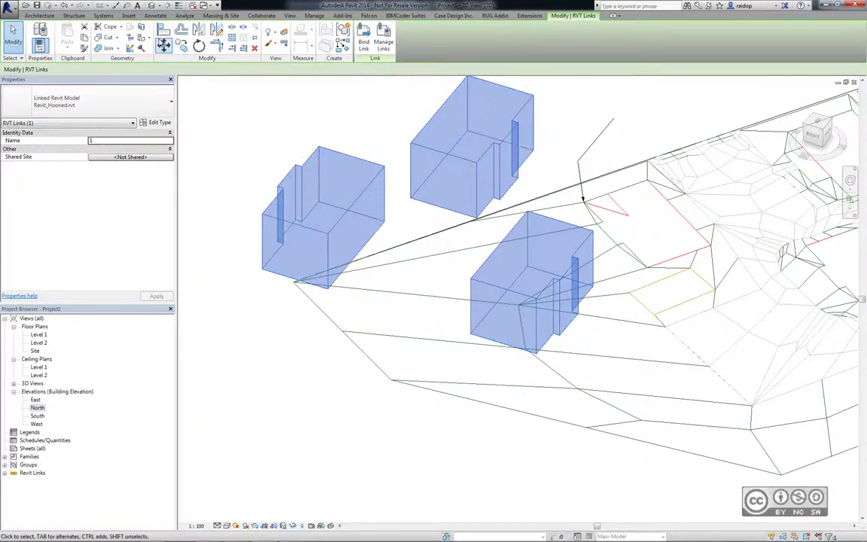
Step: Move the linked building so its bottom corner snaps onto the terrain's survey corner
left_click(164, 46)
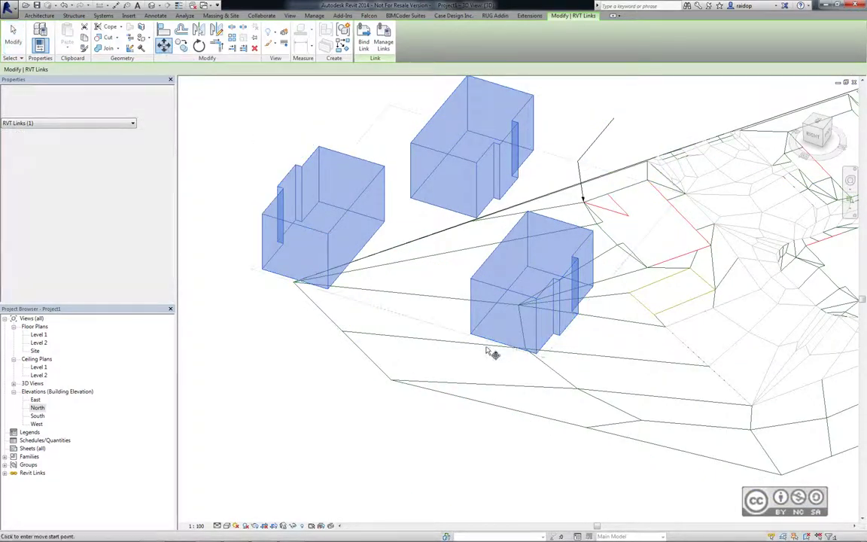
left_click(531, 352)
scroll(585, 201, "up", 3)
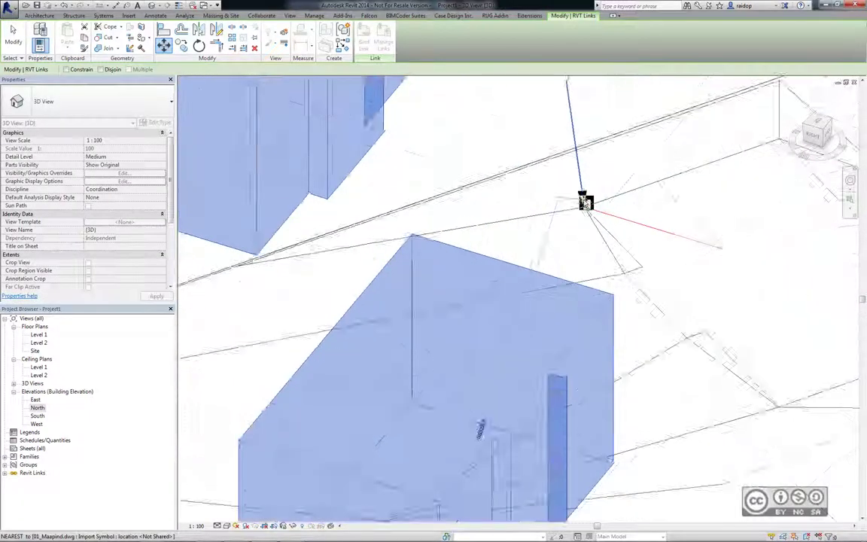
scroll(588, 214, "up", 2)
left_click(587, 216)
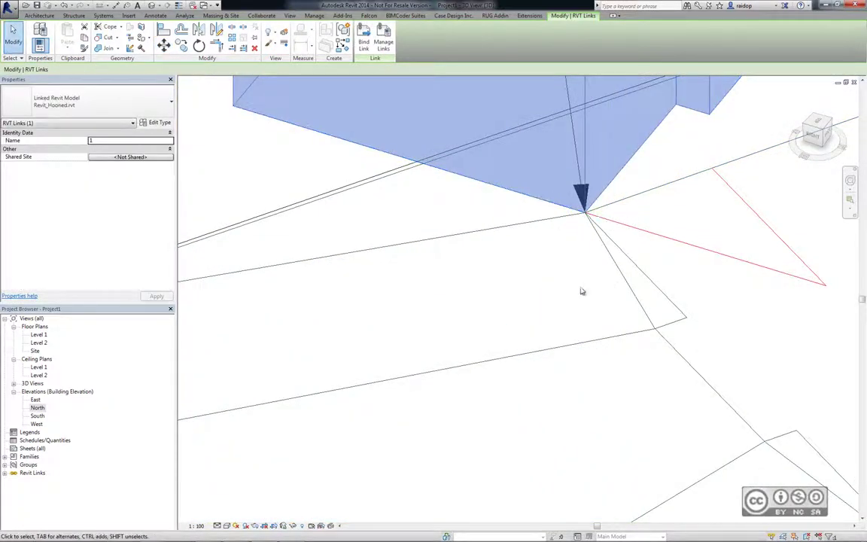
scroll(361, 286, "down", 4)
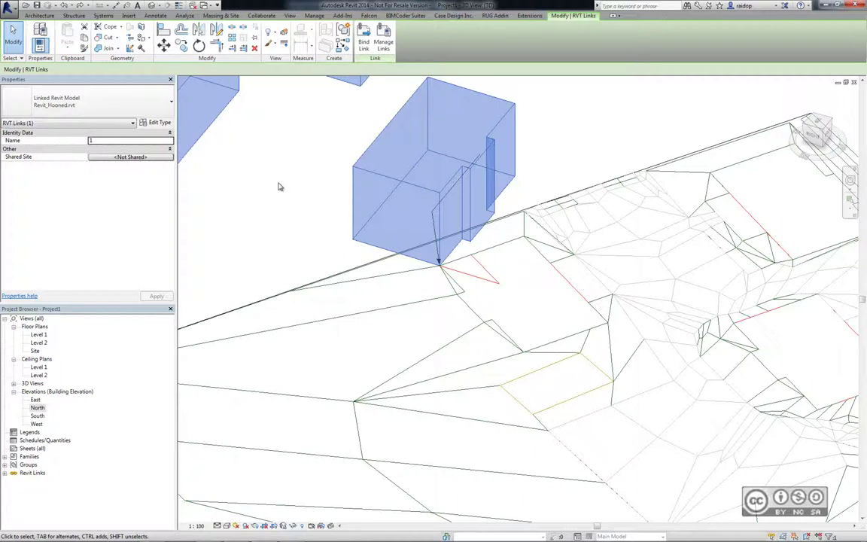
left_click(198, 47)
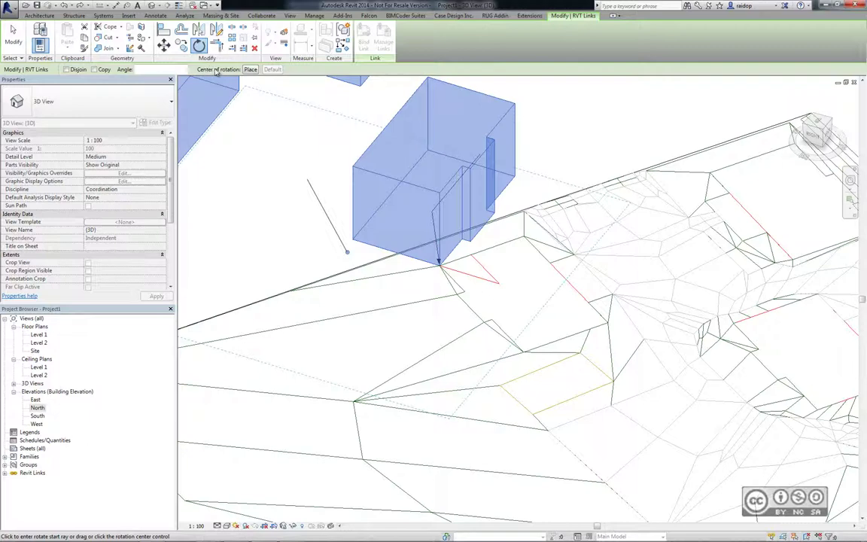
Step: Rotate the linked building 123° about its corner to align it with the terrain edge
left_click(250, 69)
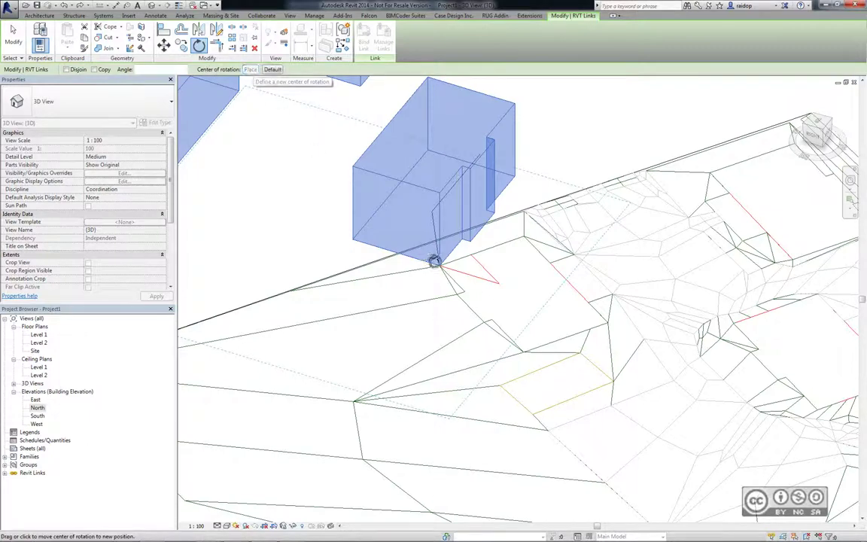
scroll(435, 261, "up", 5)
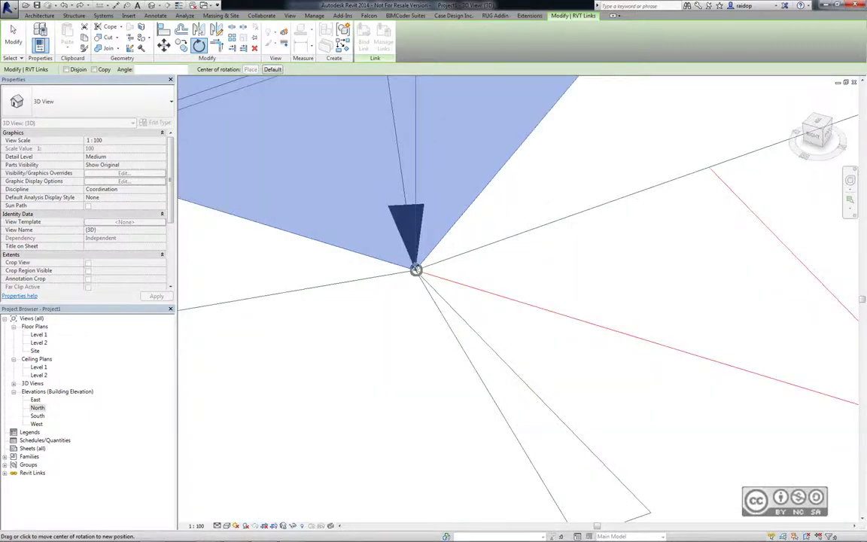
left_click(416, 270)
scroll(443, 366, "down", 5)
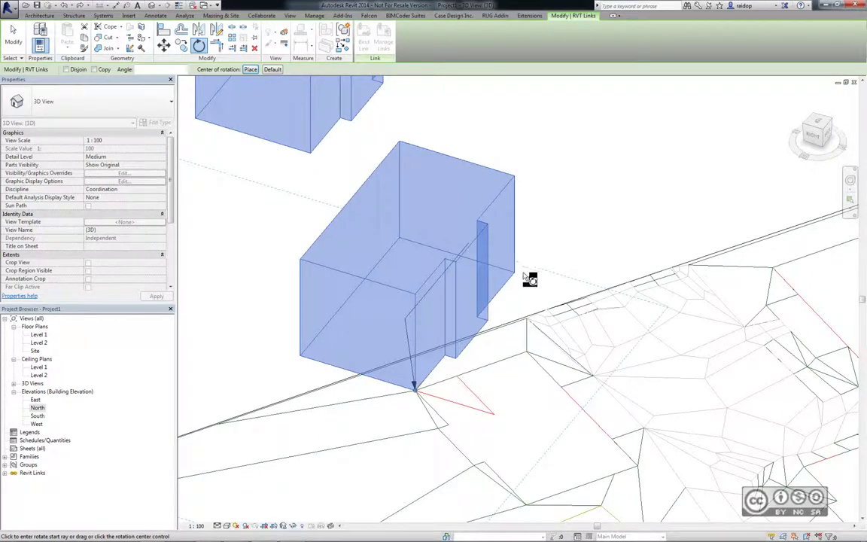
left_click(435, 381)
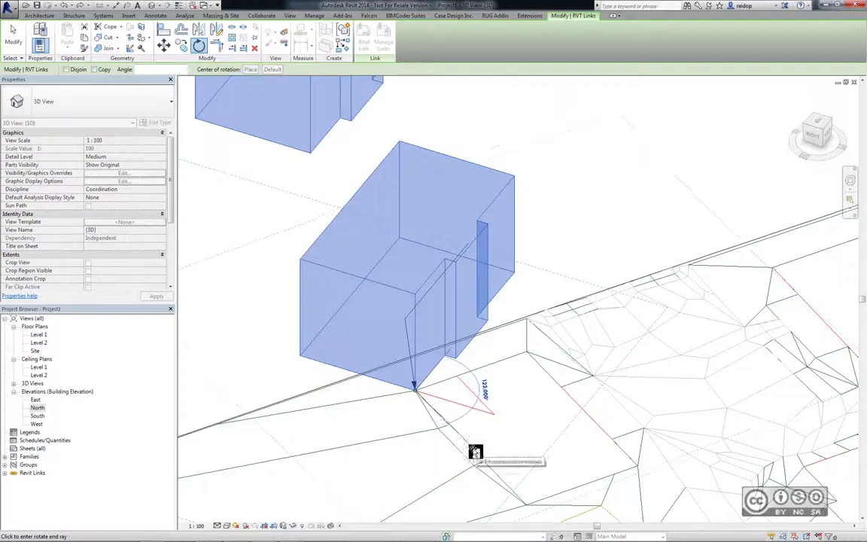
scroll(451, 427, "up", 3)
scroll(450, 428, "up", 2)
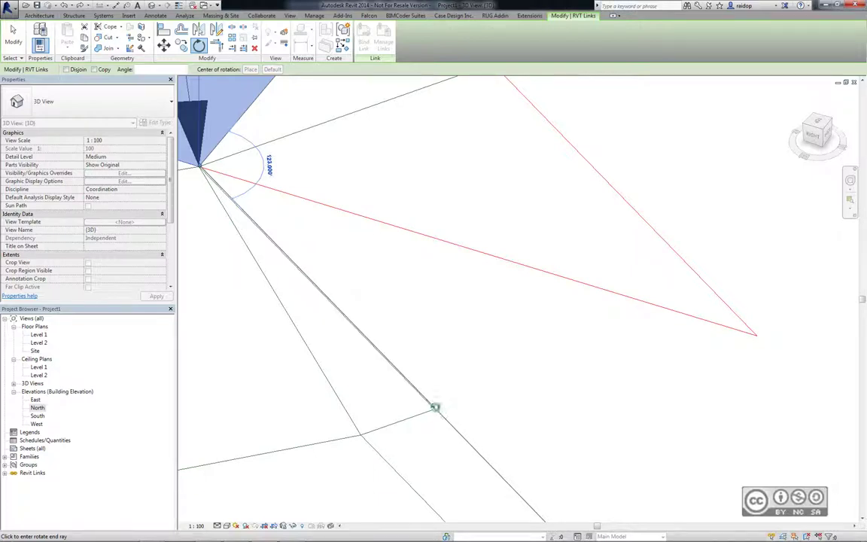
left_click(438, 410)
scroll(281, 188, "down", 5)
scroll(319, 190, "up", 3)
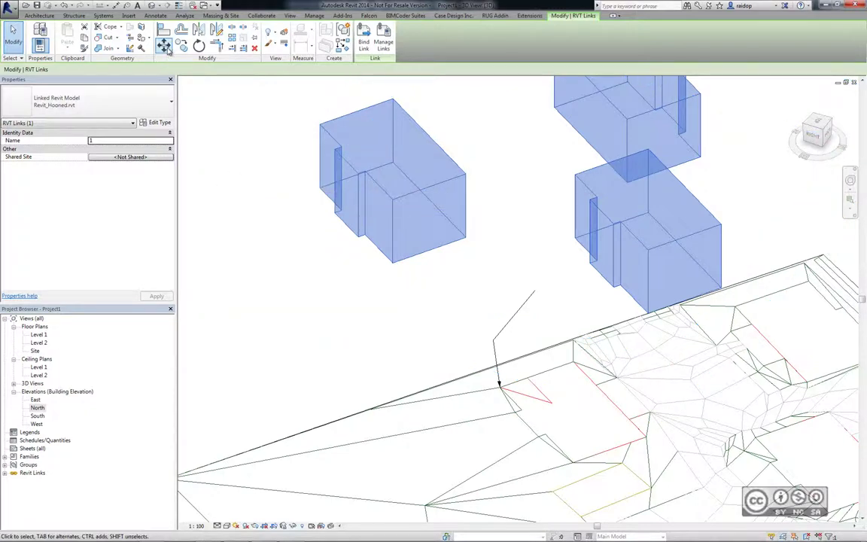
left_click(164, 47)
left_click(306, 192)
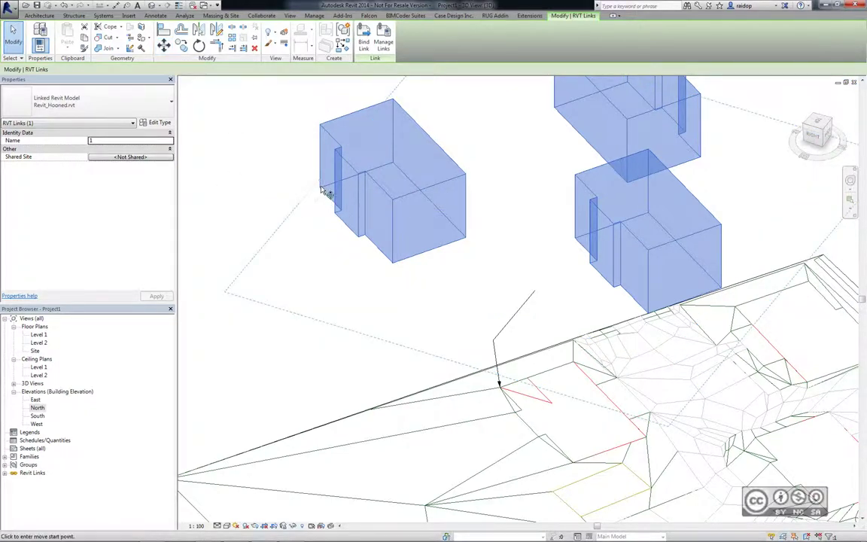
left_click(498, 385)
mouse_move(405, 406)
middle_mouse_down("shift")
mouse_move(639, 441)
mouse_move(629, 368)
mouse_move(464, 240)
mouse_move(482, 304)
mouse_move(457, 296)
mouse_move(491, 300)
mouse_move(609, 197)
middle_mouse_up("shift")
left_click(610, 197)
scroll(609, 197, "up", 2)
scroll(492, 218, "up", 2)
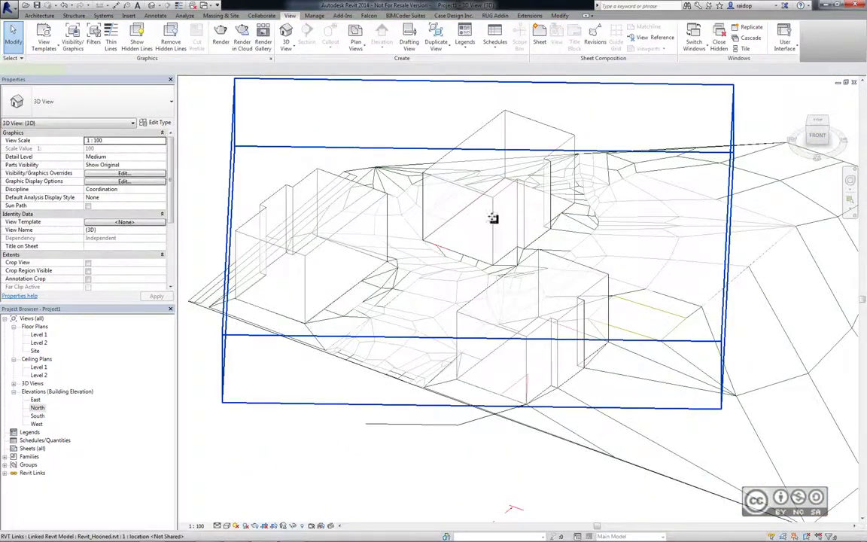
left_click(354, 236)
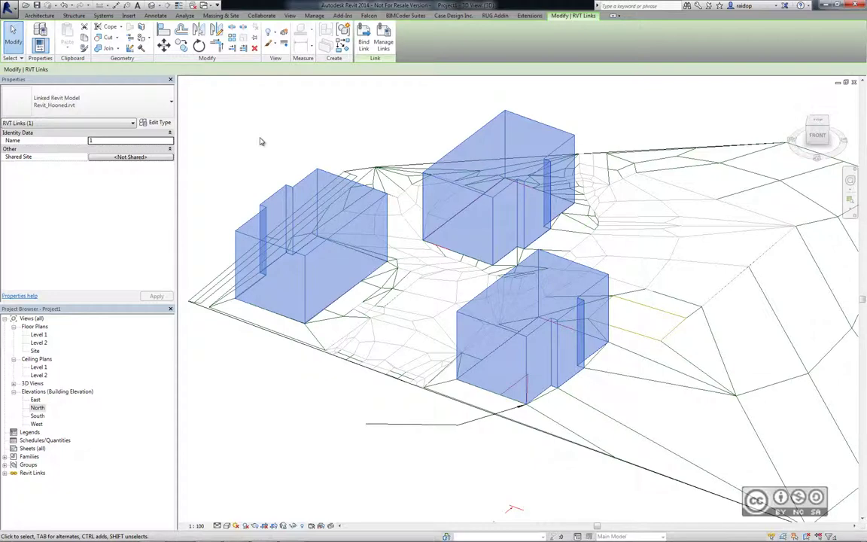
mouse_move(476, 416)
middle_mouse_down("shift")
mouse_move(545, 433)
mouse_move(559, 419)
mouse_move(576, 352)
middle_mouse_up("shift")
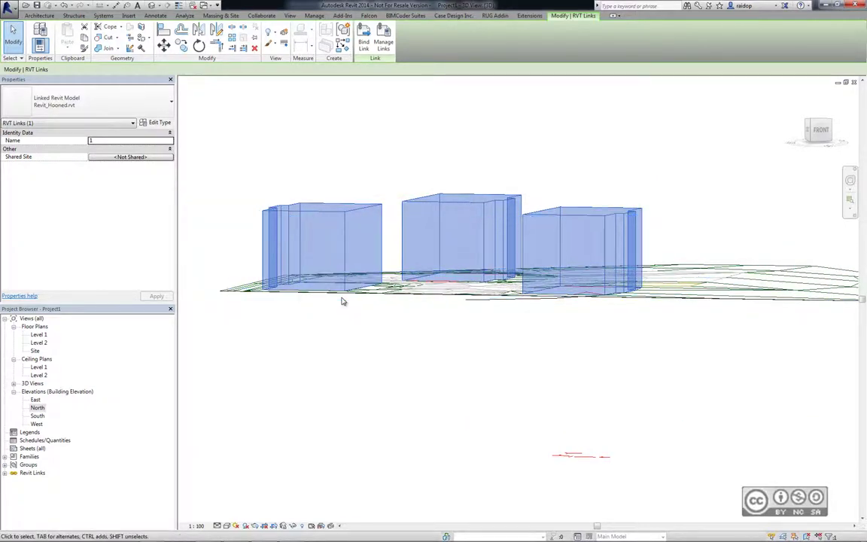
mouse_move(340, 299)
middle_mouse_down("shift")
mouse_move(603, 189)
mouse_move(562, 267)
middle_mouse_up("shift")
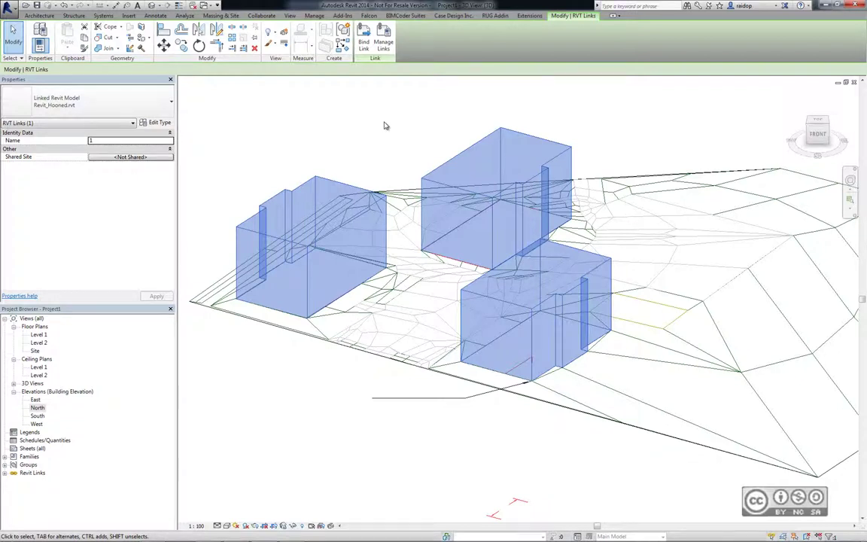
left_click(383, 126)
key("z")
key("o")
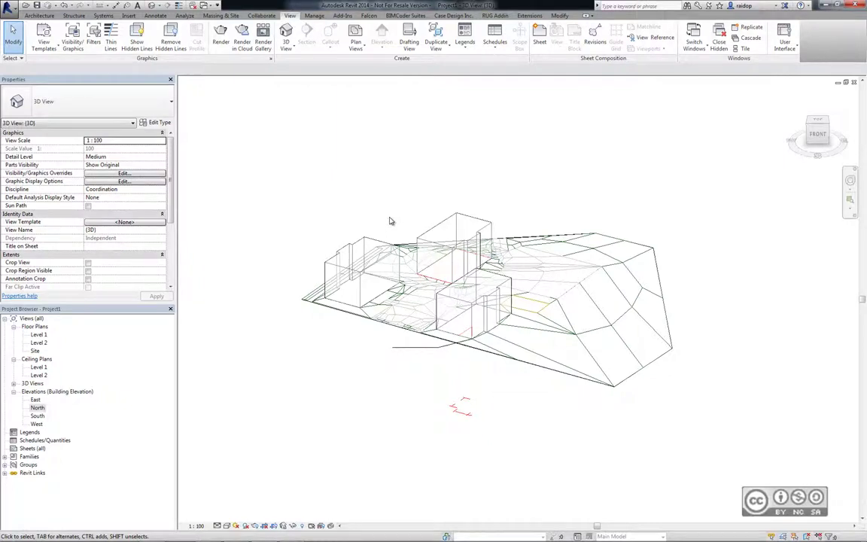
Step: Set the Site plan orientation to True North, then go back to the default {3D} view
double_click(35, 351)
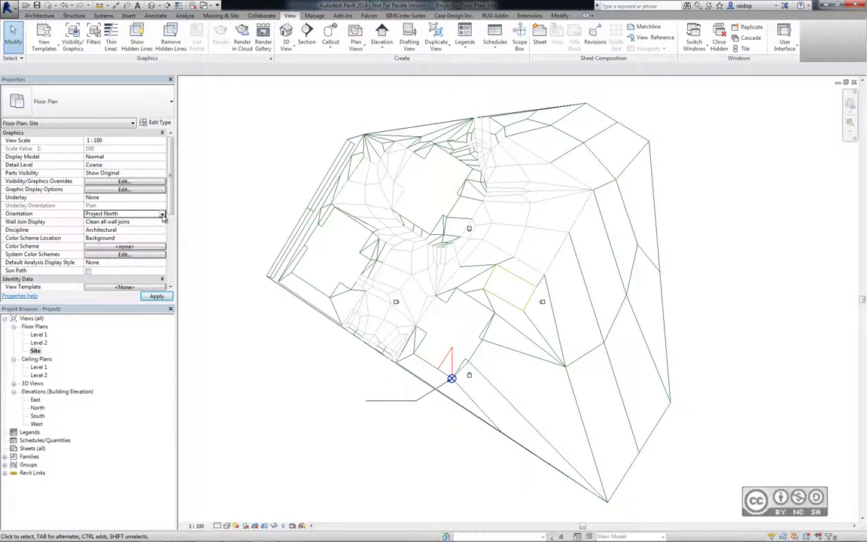
left_click(162, 215)
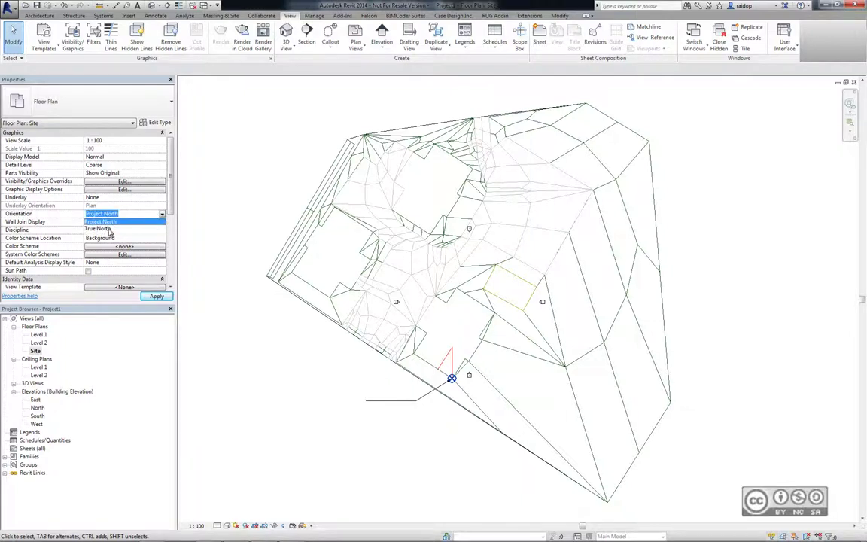
left_click(105, 228)
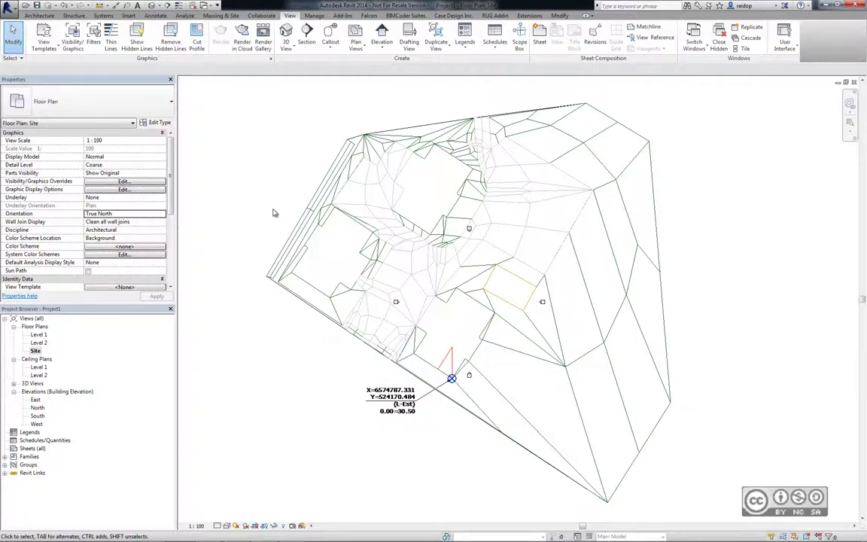
left_click(151, 5)
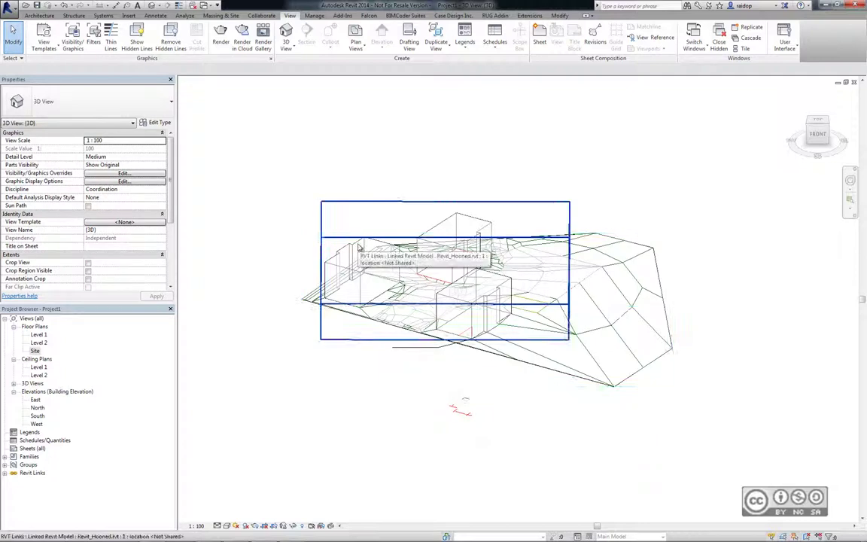
Step: Publish the project's shared coordinates to the selected linked building model
left_click(358, 247)
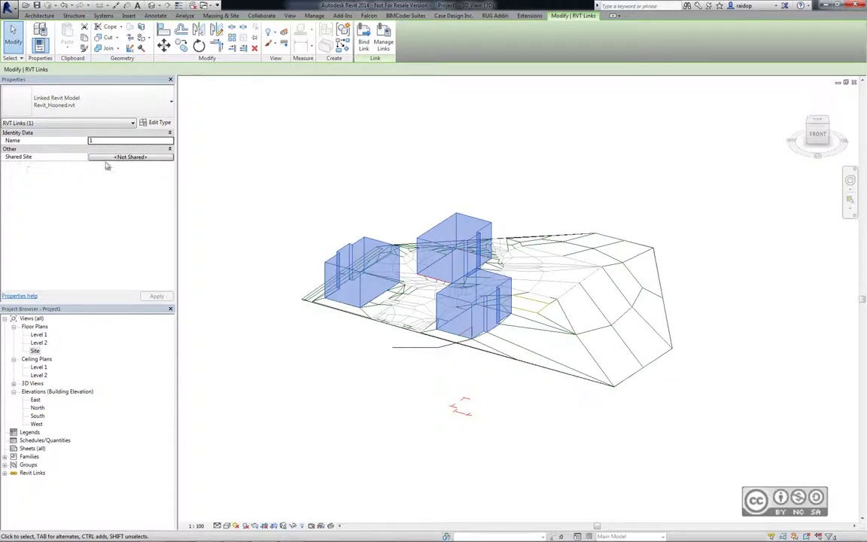
left_click(136, 158)
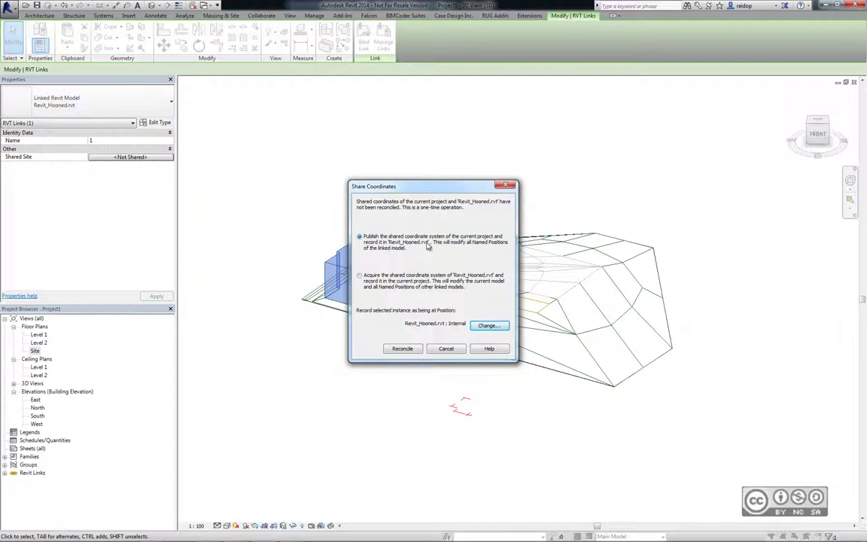
left_click(403, 348)
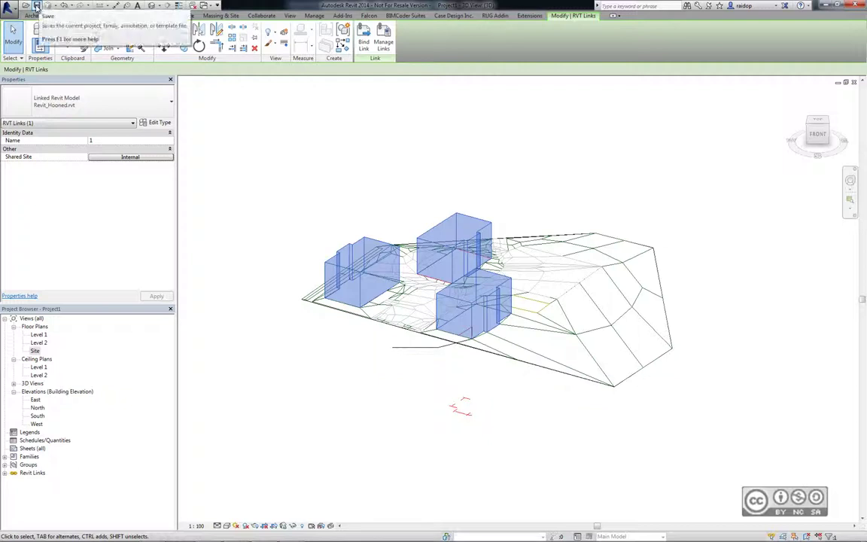
Step: Save the terrain project as Revit_Maapind, keeping the linked file's new position
left_click(36, 6)
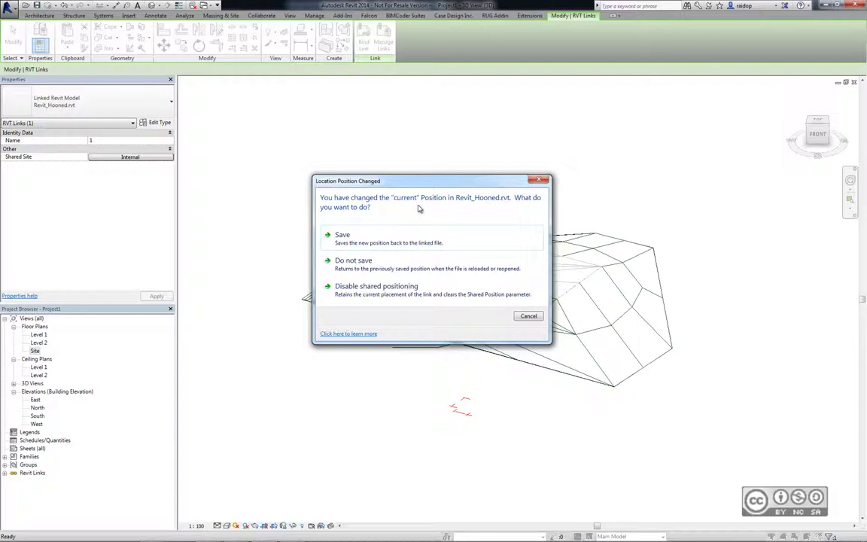
left_click(349, 241)
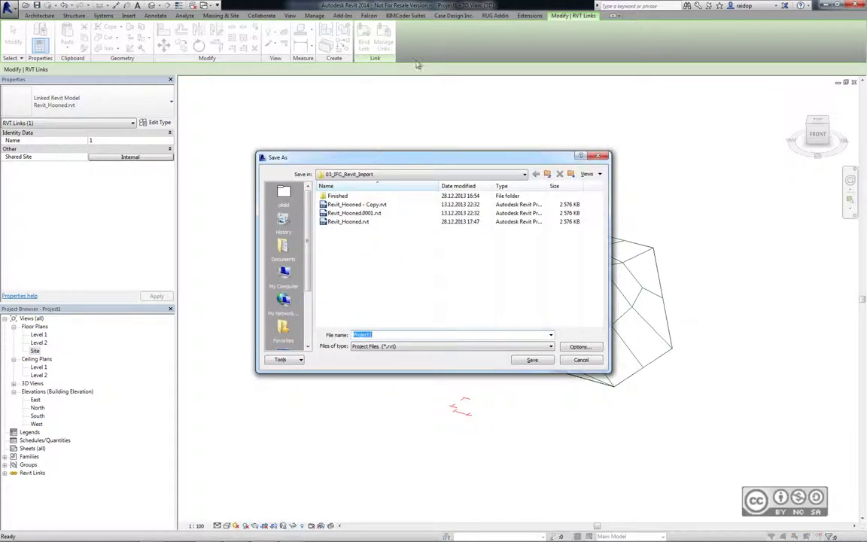
type("Revit_")
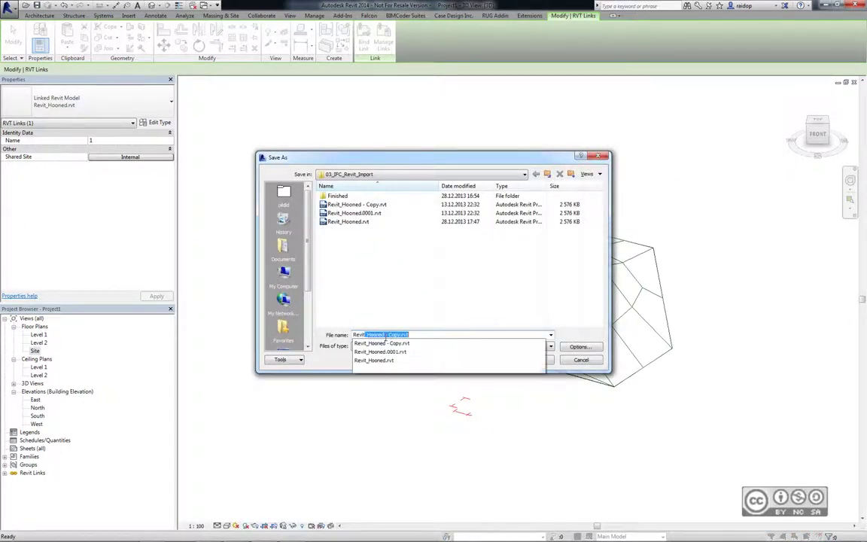
type("Maa")
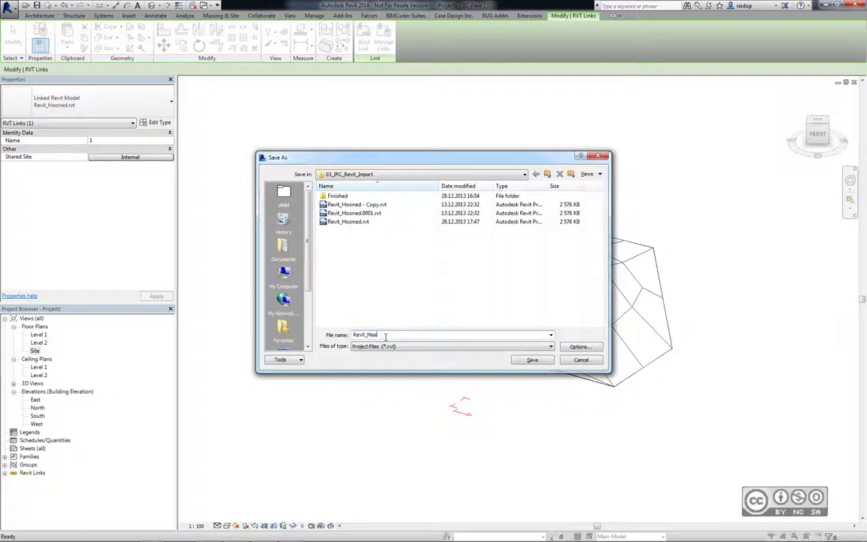
type("pind")
left_click(530, 359)
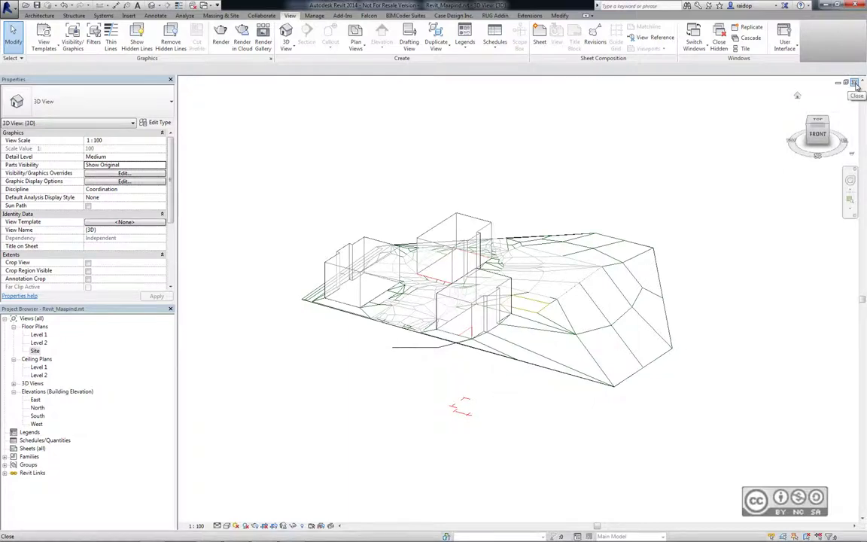
Step: Close the terrain project and open the Revit_Hooned.rvt building project
left_click(856, 85)
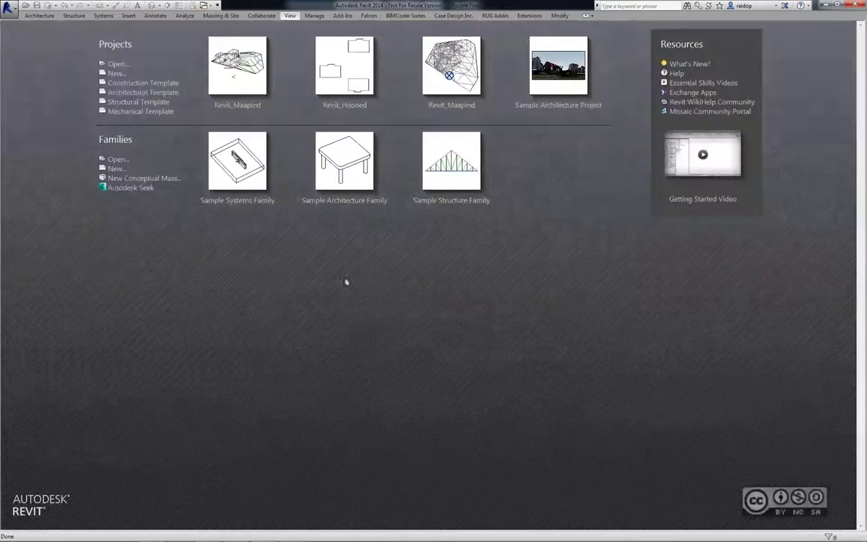
key("ctrl+o")
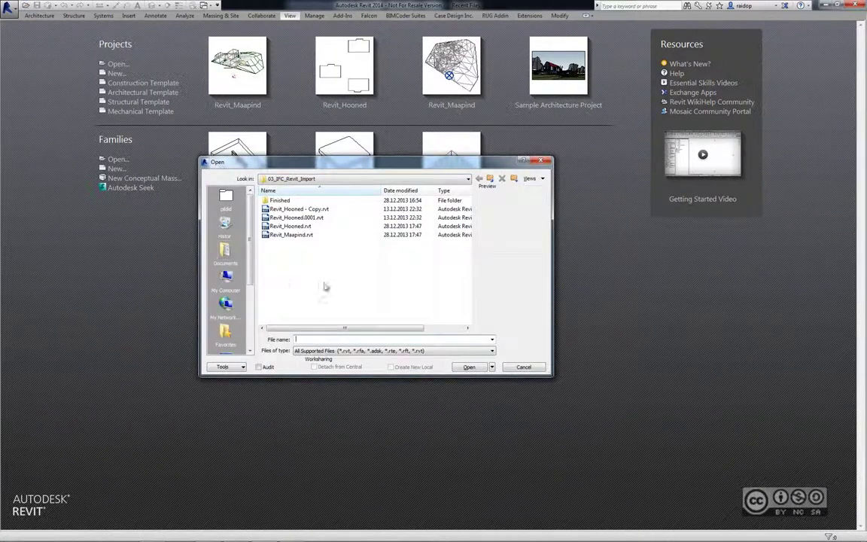
left_click(289, 225)
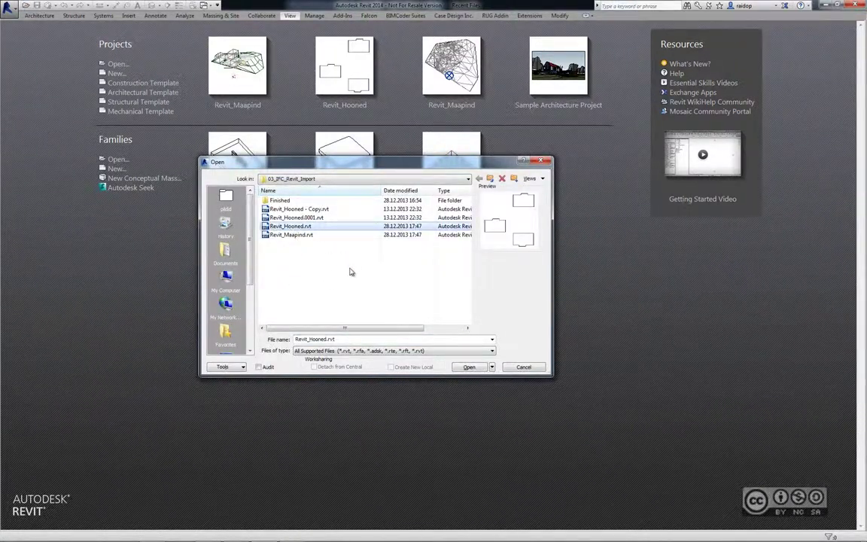
key("Return")
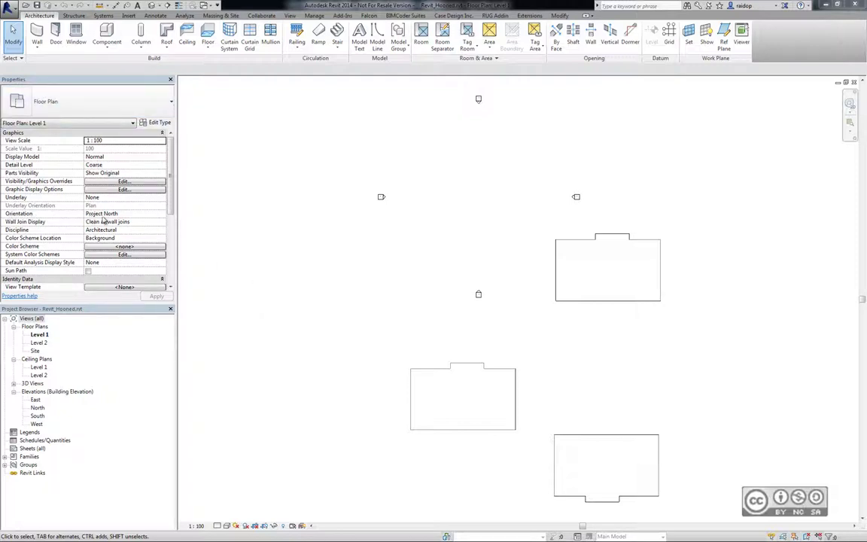
left_click(140, 214)
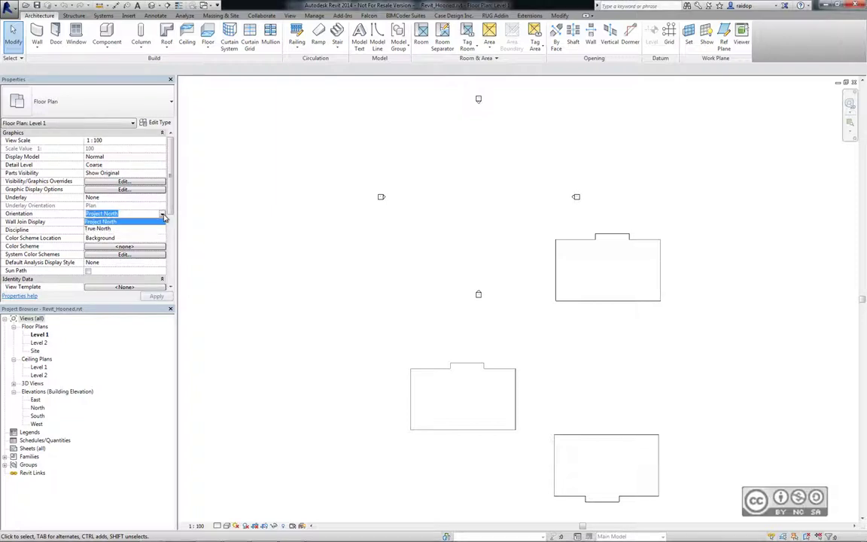
left_click(97, 229)
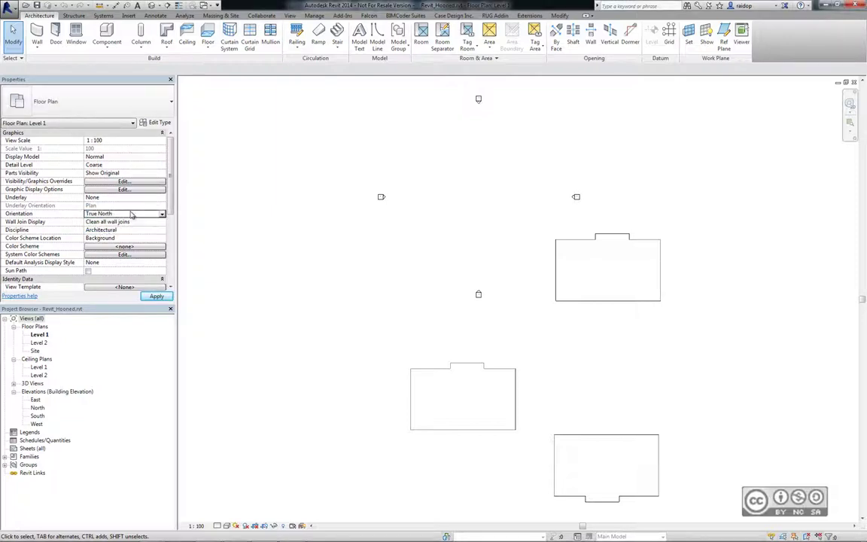
left_click(155, 295)
middle_click_drag(363, 180, 471, 304)
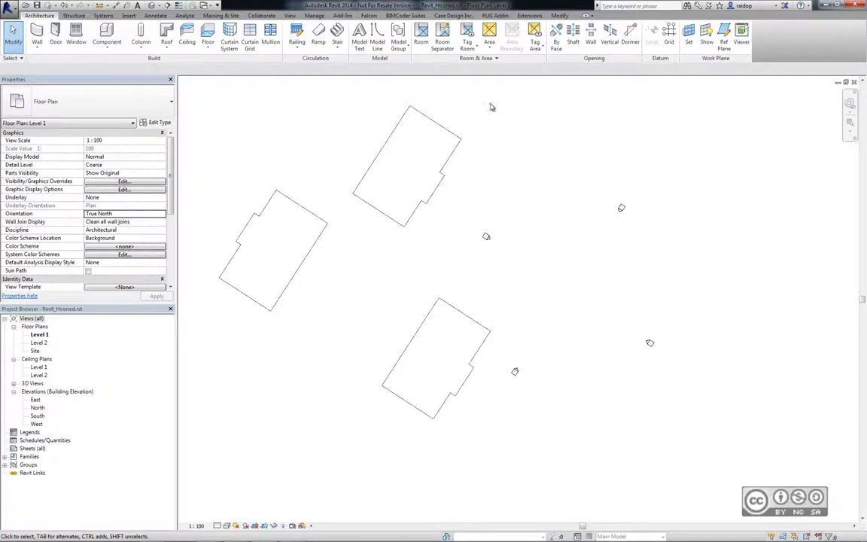
left_click(139, 5)
left_click(220, 15)
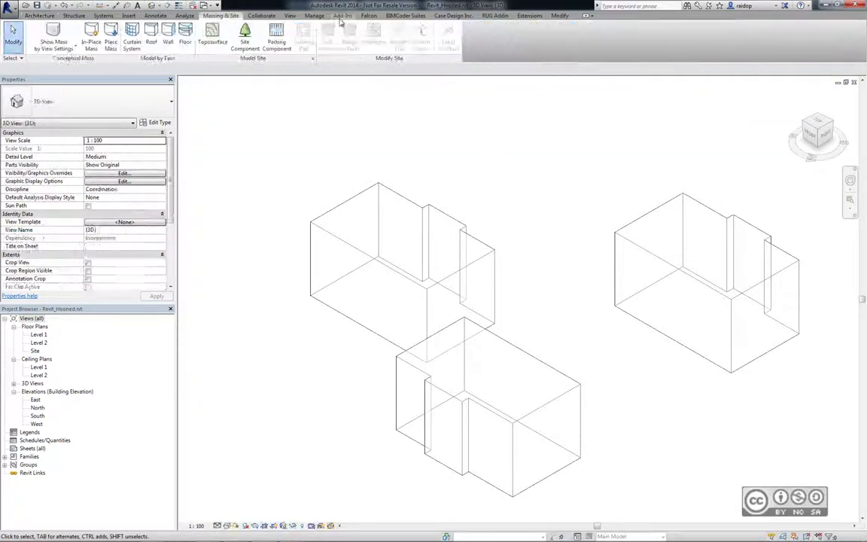
left_click(315, 15)
left_click(443, 38)
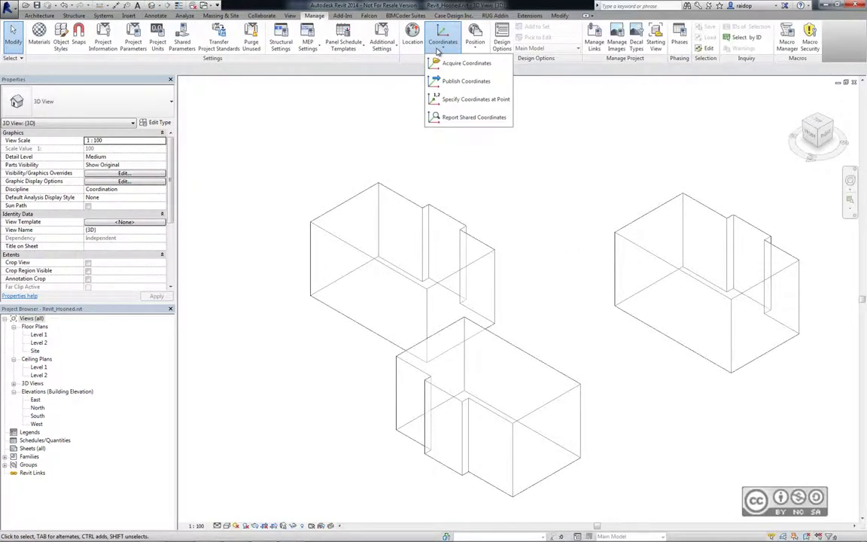
left_click(445, 60)
left_click(799, 334)
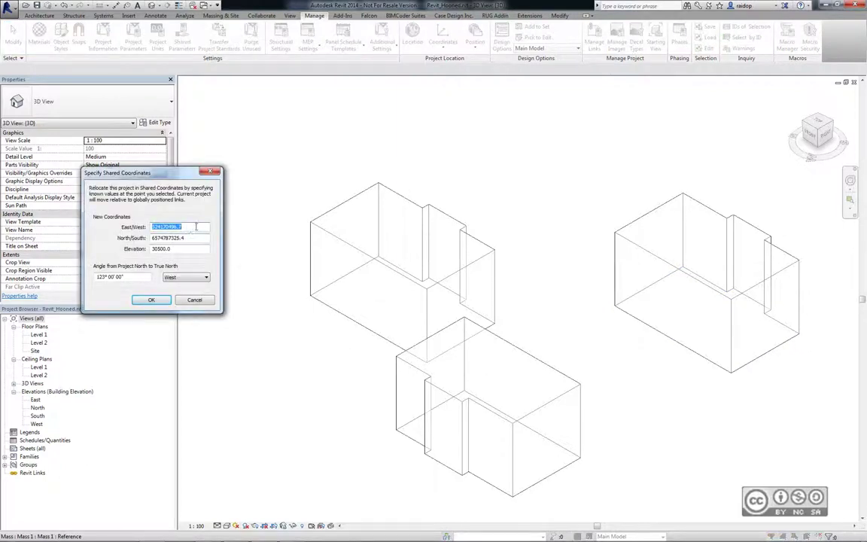
left_click(194, 238)
left_click(197, 300)
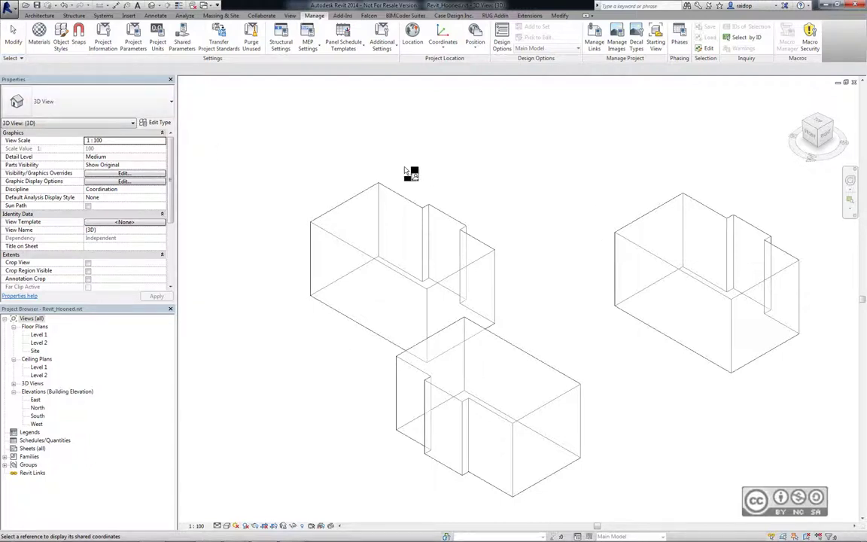
Step: Export the building to IFC 2x3 as Revit_Hooned, then switch to Navisworks
key("Escape")
left_click(14, 12)
mouse_move(32, 132)
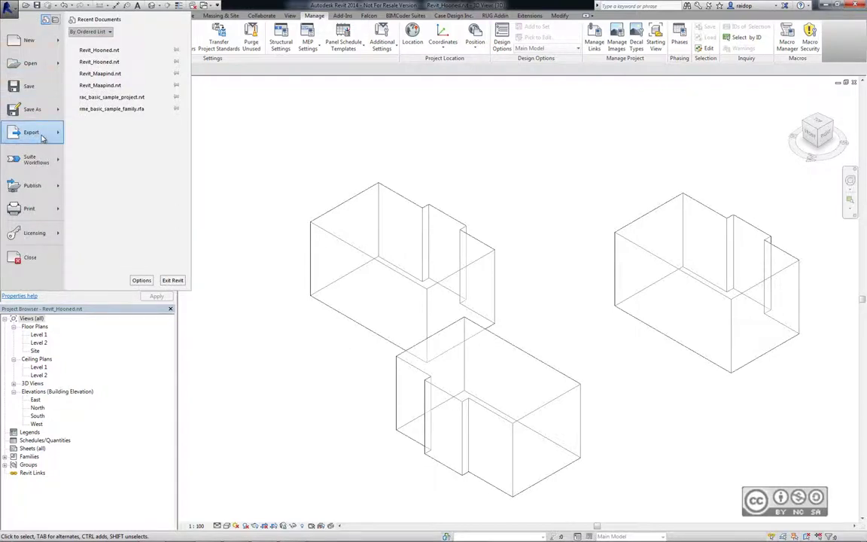
left_click(110, 243)
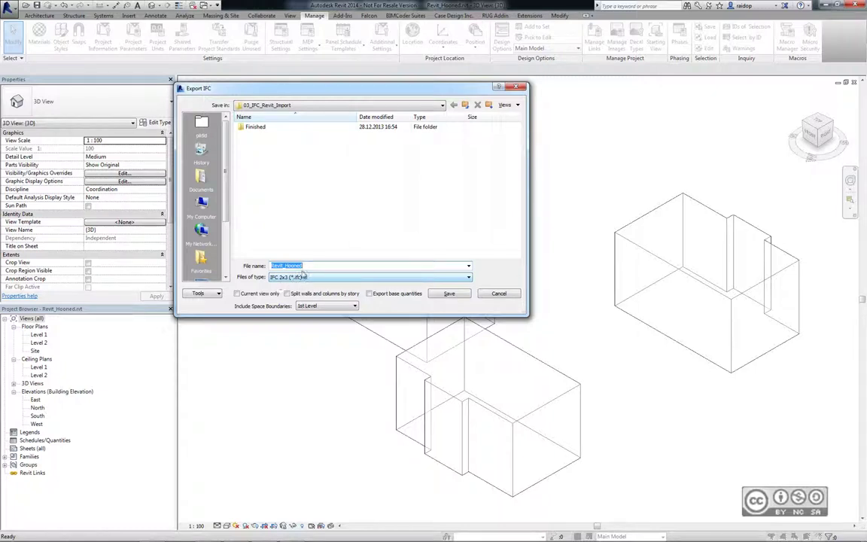
left_click(326, 266)
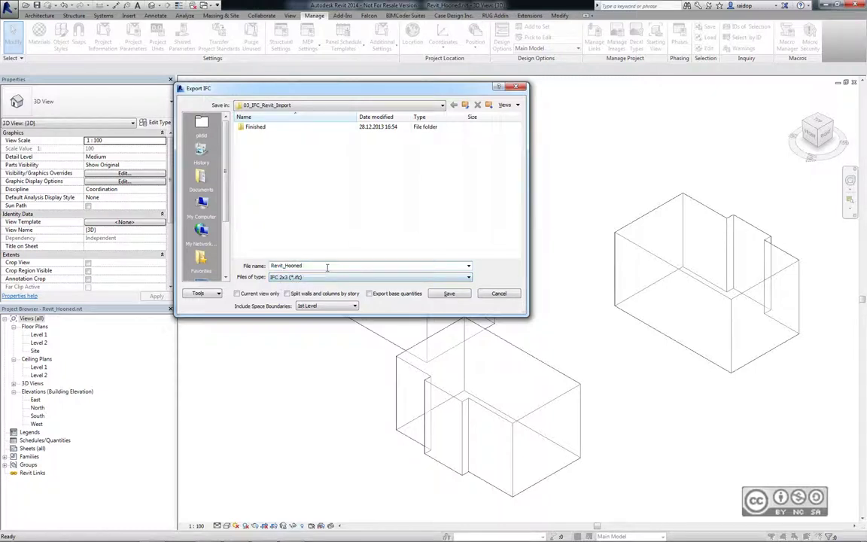
left_click(449, 293)
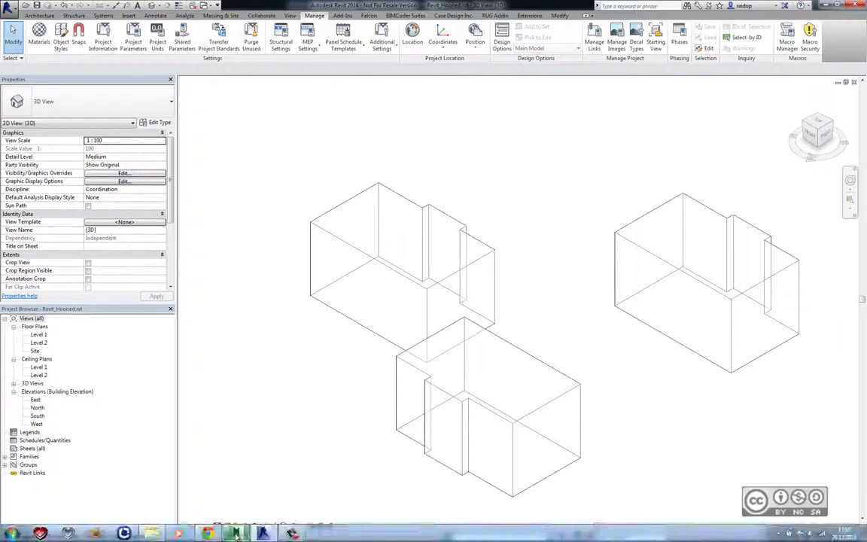
mouse_move(235, 533)
left_click(255, 480)
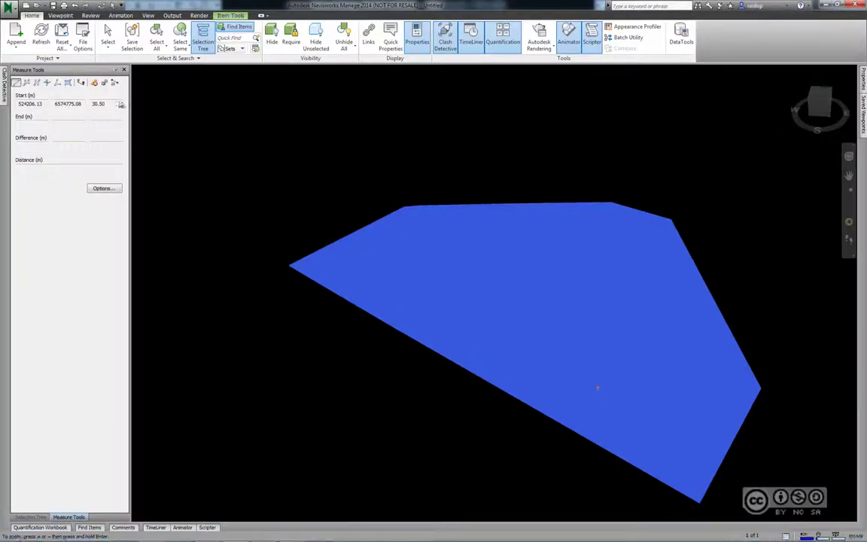
Step: Start a new Navisworks scene, append Revit_Hooned.ifc and orbit to a tilted view
left_click(27, 6)
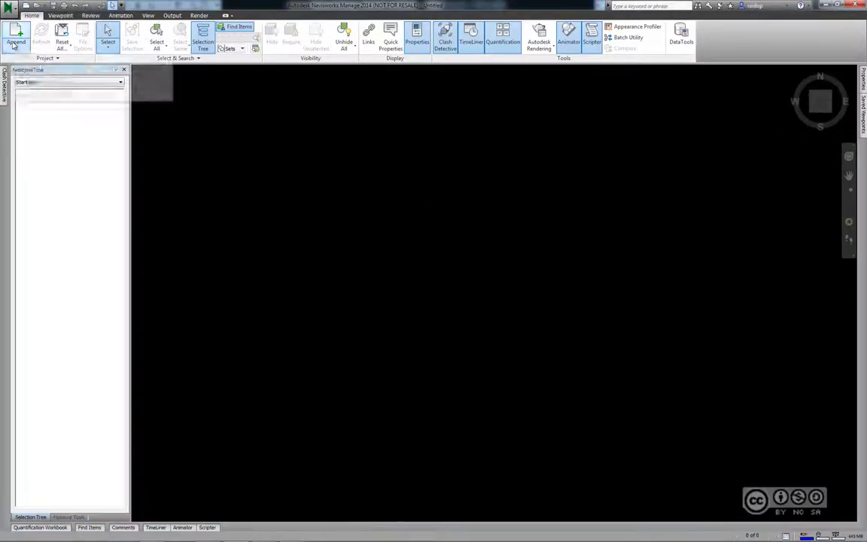
left_click(16, 47)
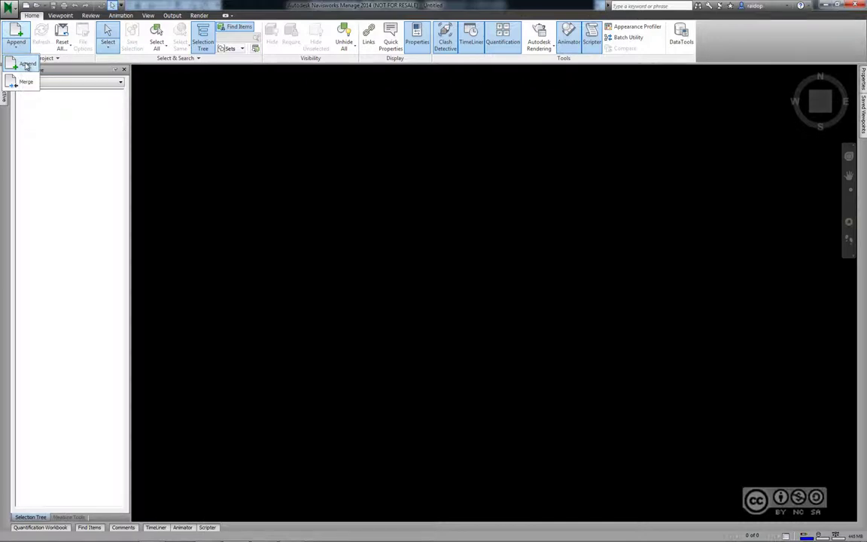
left_click(26, 65)
left_click(487, 295)
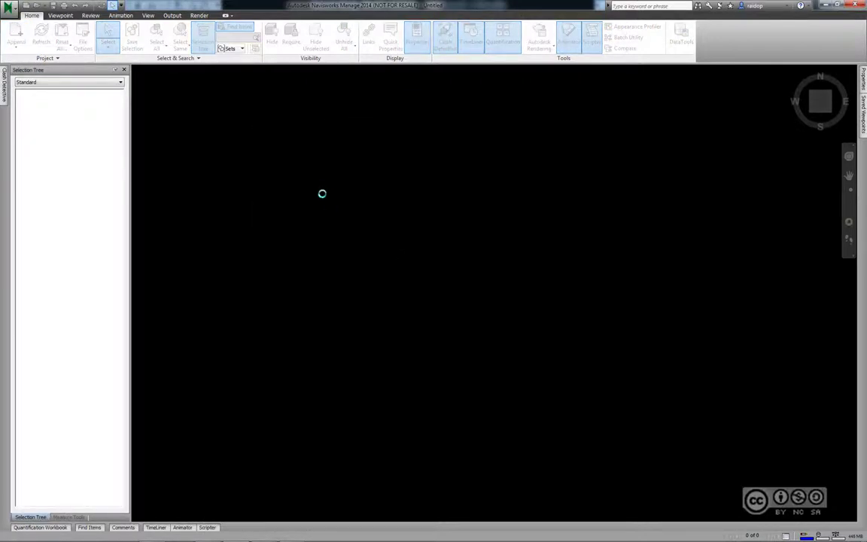
mouse_move(504, 397)
middle_mouse_down("shift")
mouse_move(501, 255)
mouse_move(430, 296)
middle_mouse_up("shift")
mouse_move(394, 333)
middle_mouse_down("shift")
mouse_move(692, 342)
mouse_move(551, 352)
mouse_move(413, 288)
middle_mouse_up("shift")
Step: Measure point-to-point on a block's bottom corner to read its elevation 0.00
left_click(69, 515)
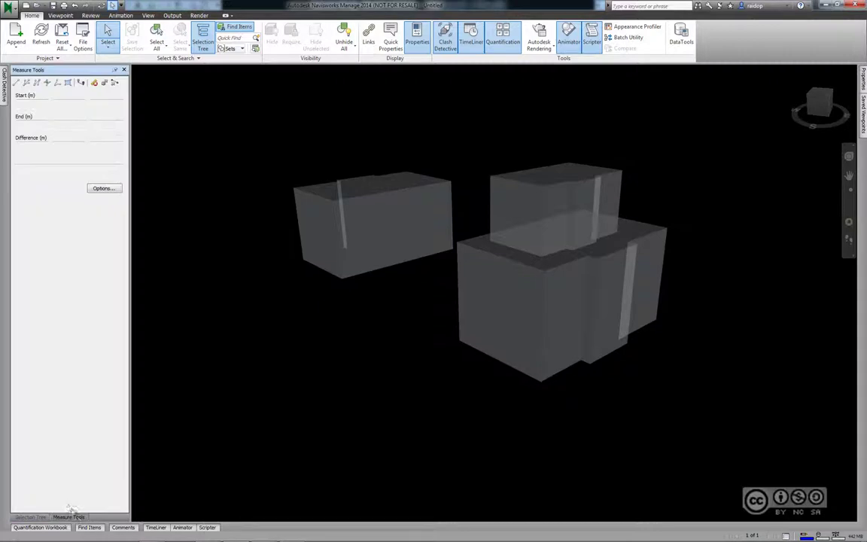
left_click(17, 85)
left_click(18, 84)
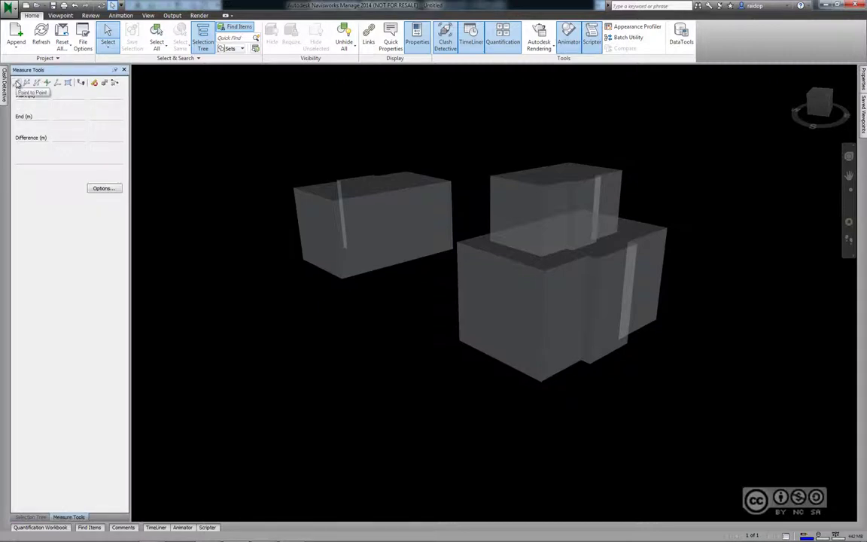
left_click(540, 382)
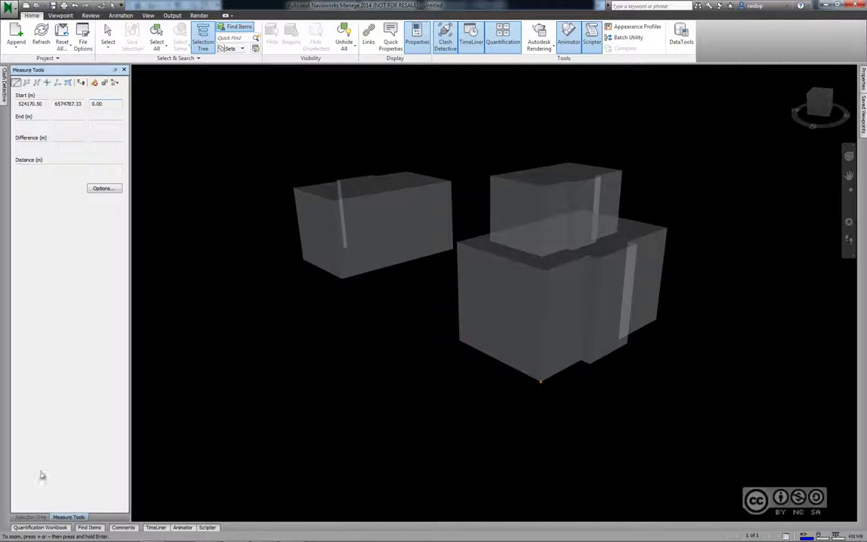
Step: Remove Revit_Hooned.ifc from the Selection Tree, leaving an empty scene
left_click(30, 516)
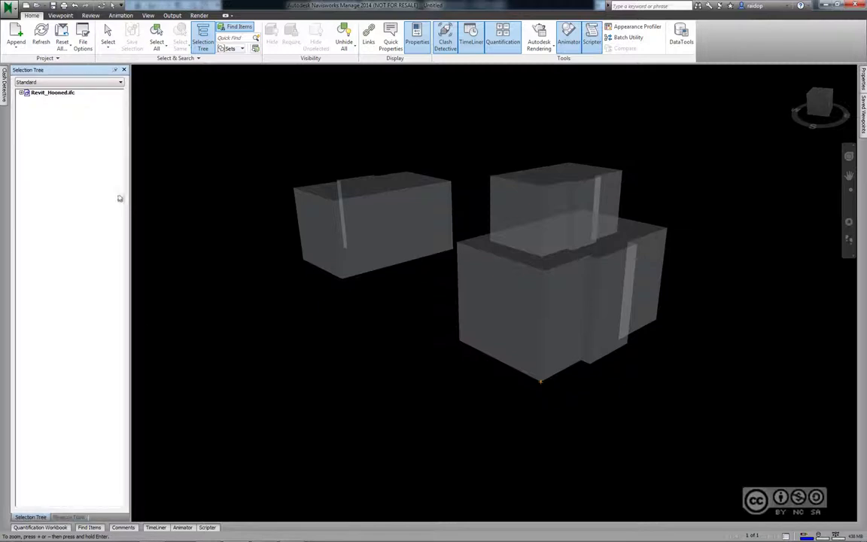
right_click(63, 94)
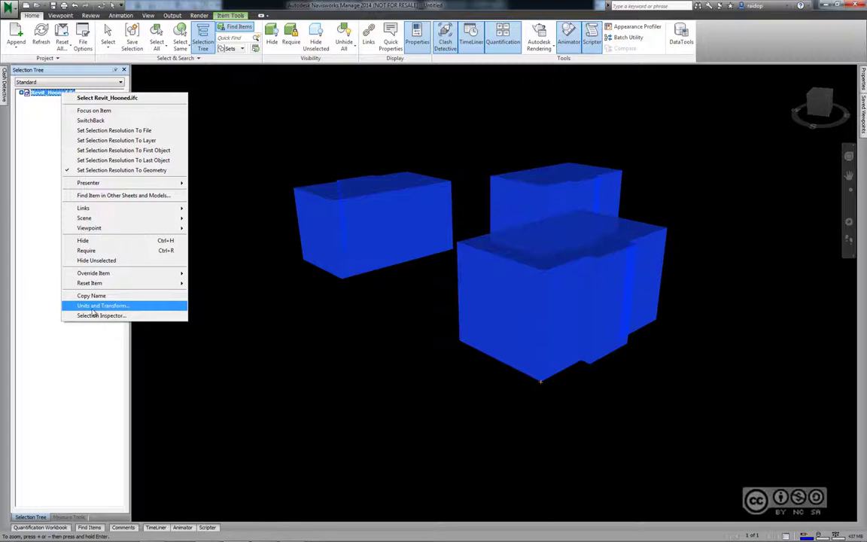
key("ctrl+n")
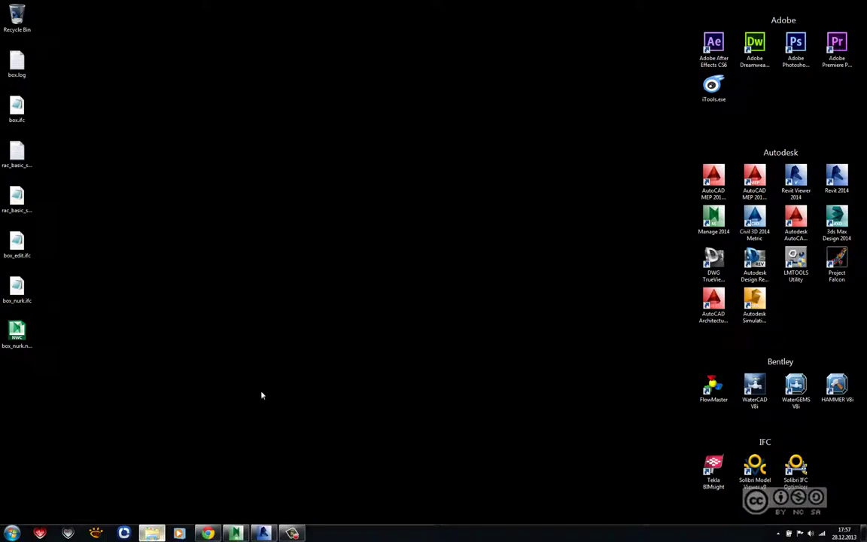
Step: Bring back the 03_IFC_Revit_Import folder and open Revit_Hooned.ifc as text
key("alt+Tab")
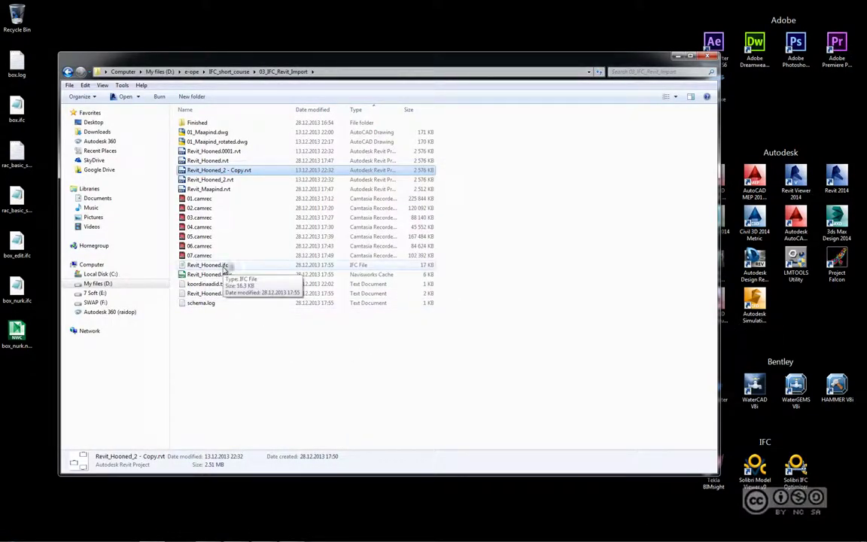
double_click(218, 265)
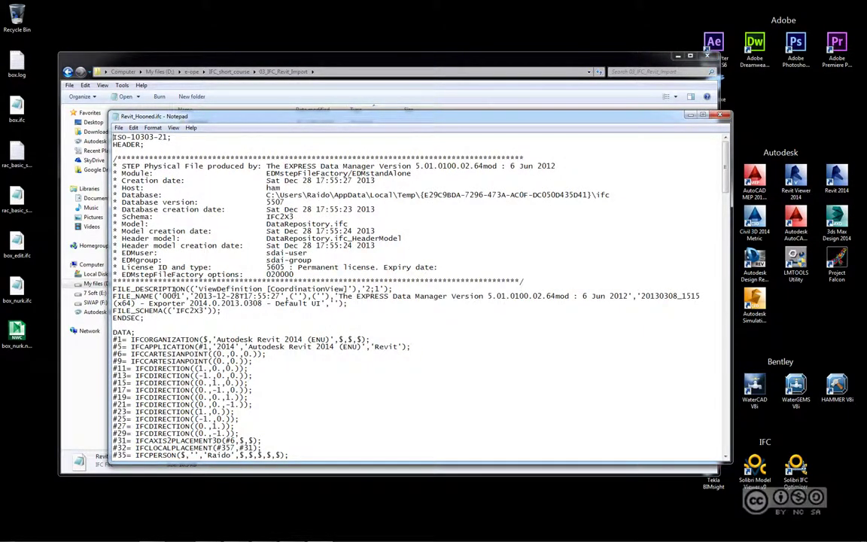
Step: Find the IFCSITE entry and trace its placement through lines #357 and #356
key("ctrl+f")
type("IFCSITE")
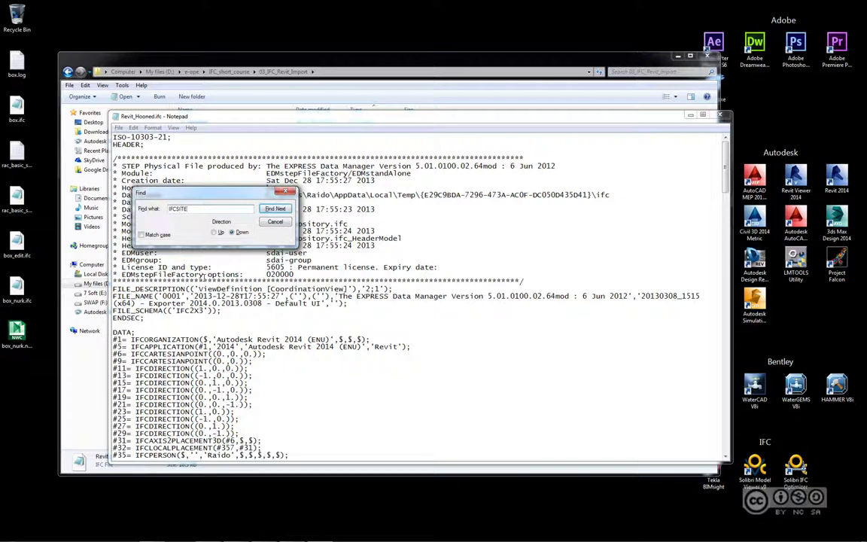
key("Return")
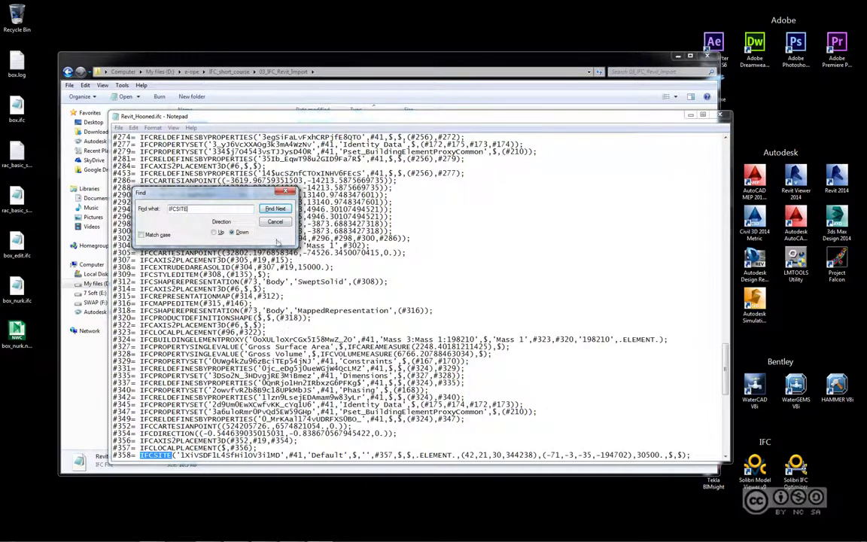
key("Escape")
scroll(417, 293, "down", 1)
scroll(418, 293, "down", 1)
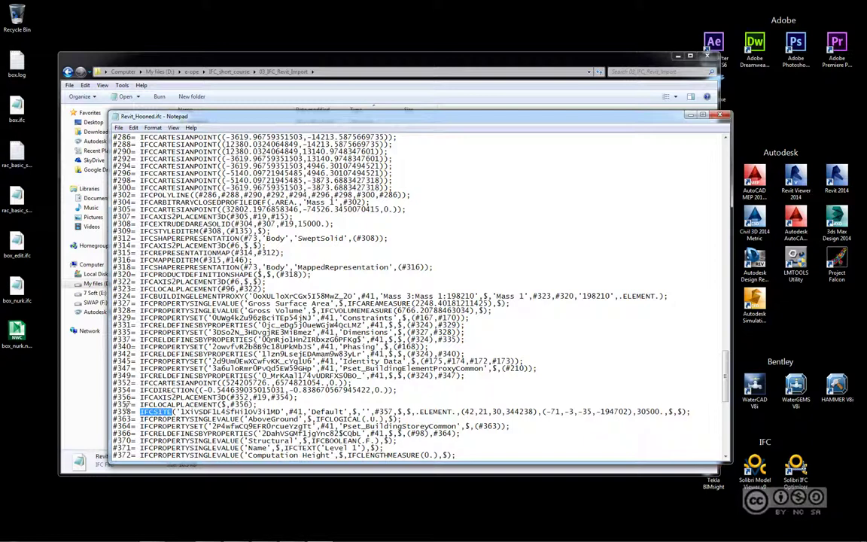
left_click_drag(113, 405, 218, 405)
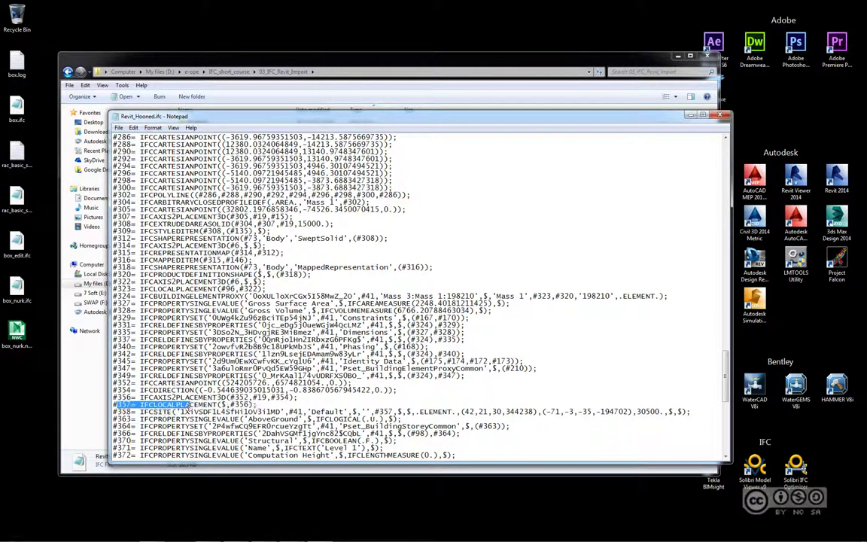
key("shift+End")
mouse_move(140, 397)
left_mouse_down()
mouse_move(250, 397)
mouse_move(350, 382)
left_mouse_up()
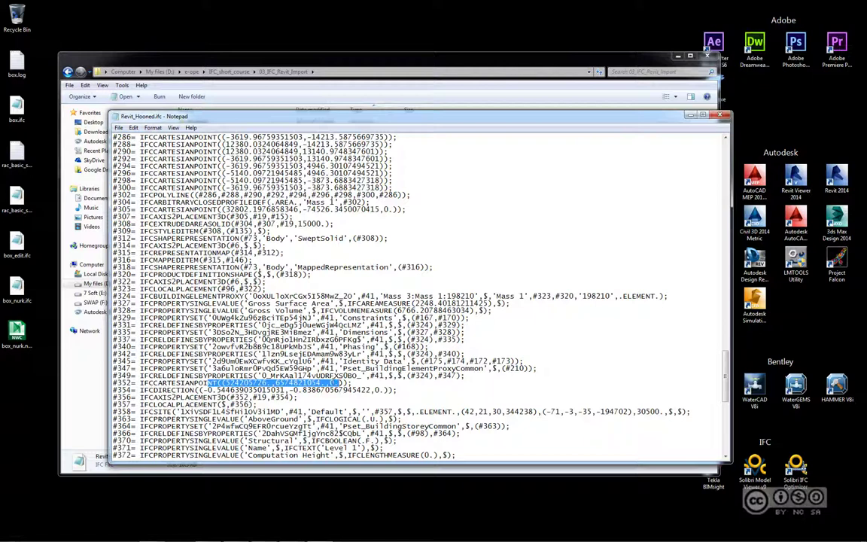
Step: Change the Z elevation value on line #352 to 3050
left_click(346, 383)
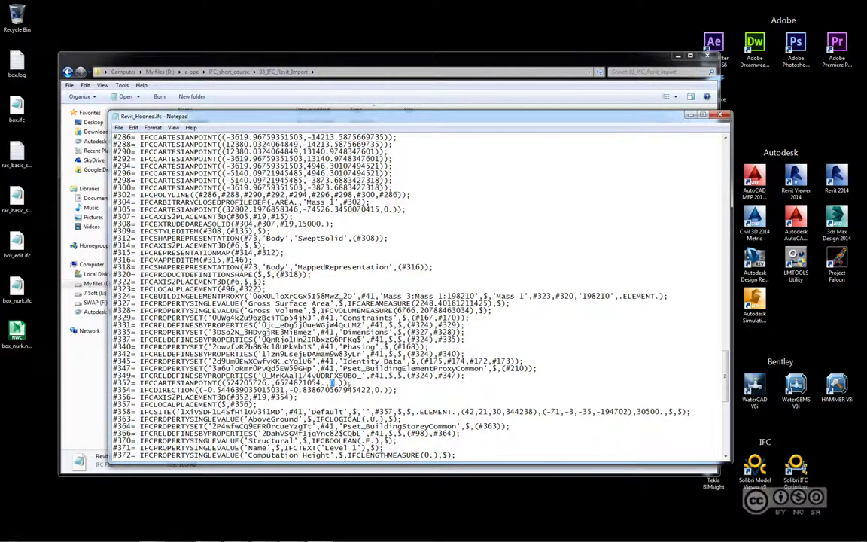
type("3050")
left_click_drag(720, 369, 713, 184)
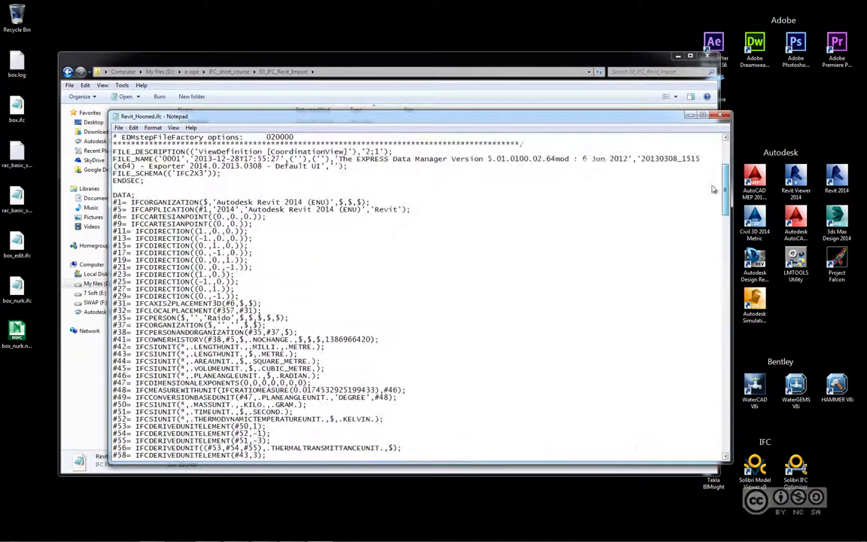
scroll(713, 184, "down", 3)
scroll(451, 241, "down", 3)
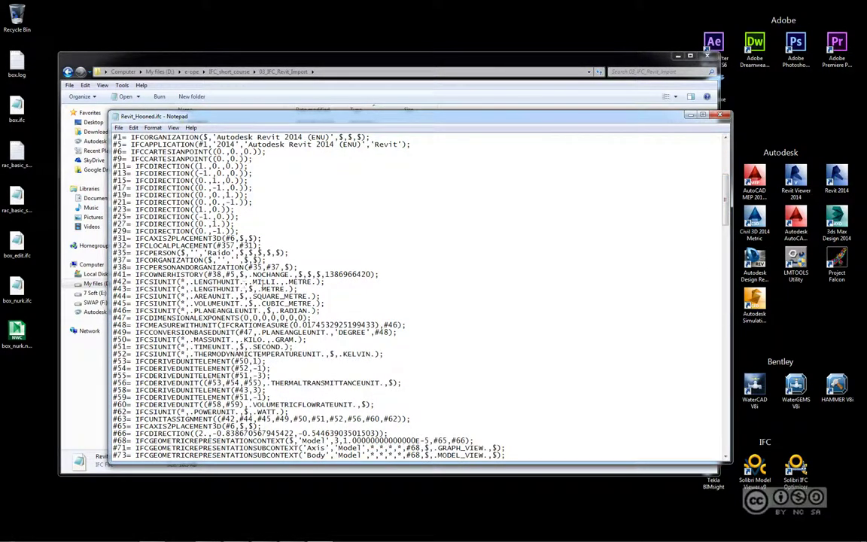
Step: Save the edited file as Revit_Hooned_z.ifc in 03_IFC_Revit_Import and close Notepad
key("alt+f")
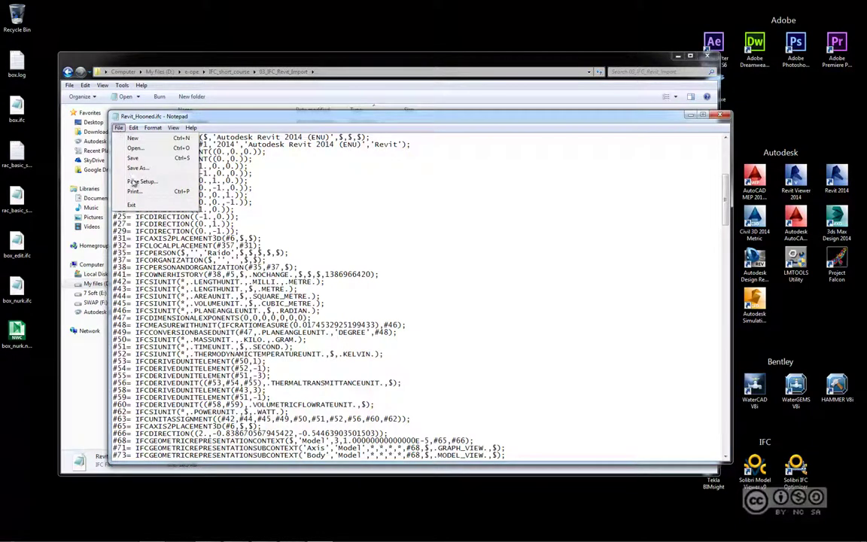
key("Escape")
key("alt+f")
key("a")
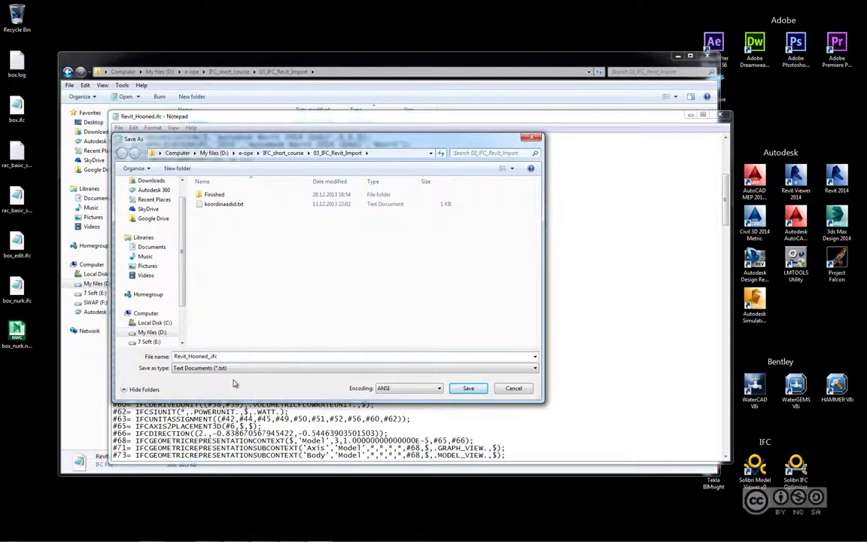
key("alt+Up")
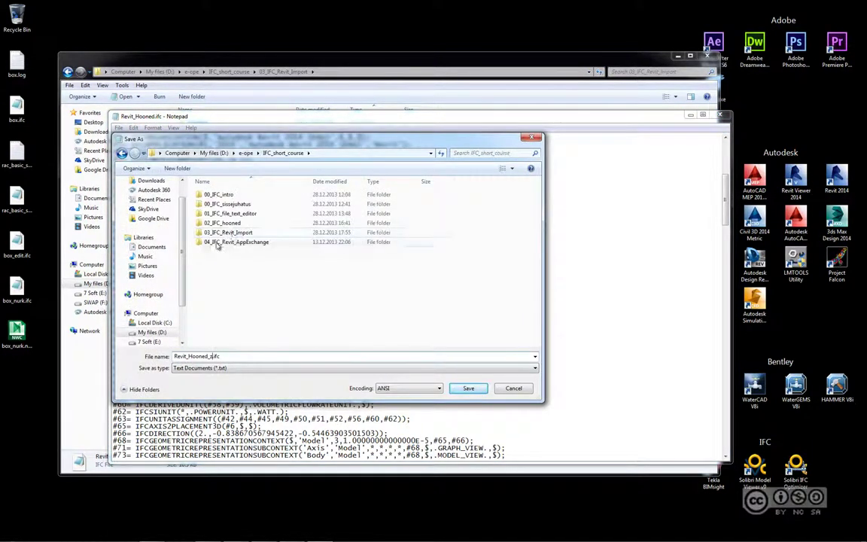
double_click(207, 211)
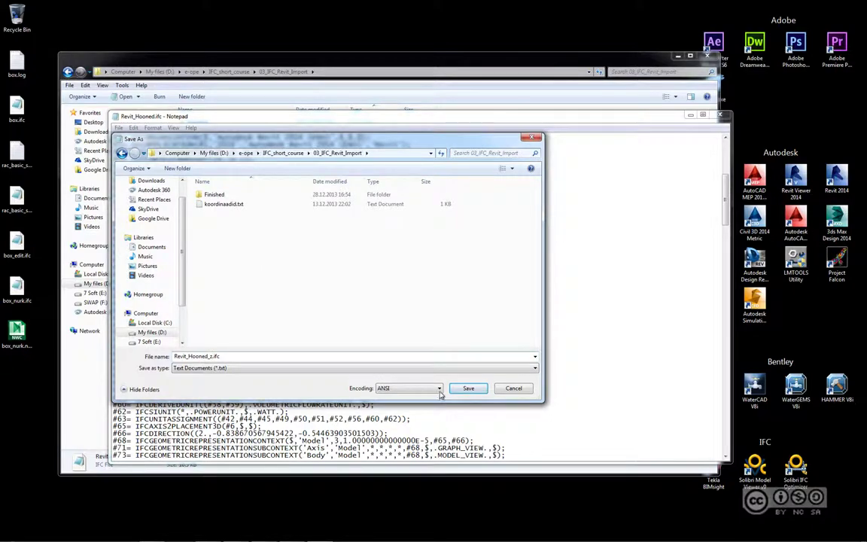
left_click(467, 387)
left_click(719, 116)
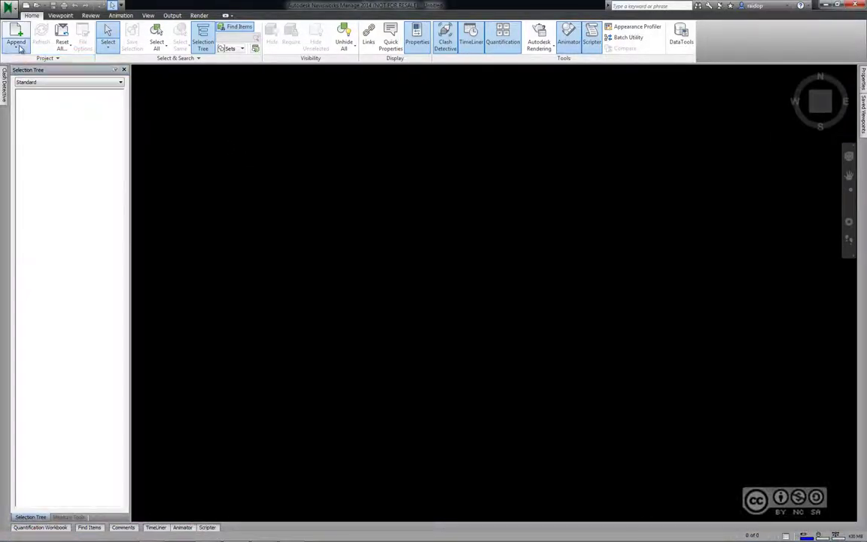
Step: Append Revit_Hooned_z.ifc to the Navisworks scene
left_click(16, 46)
left_click(25, 64)
left_click(336, 190)
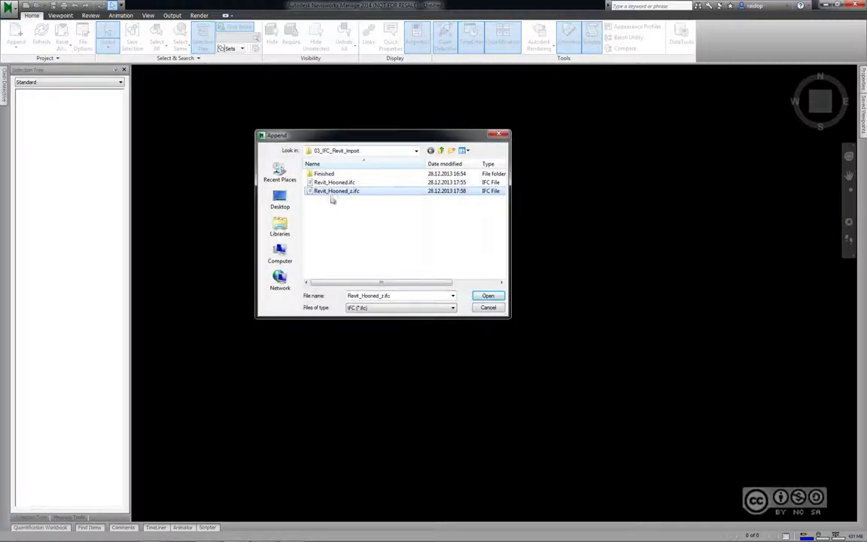
left_click(486, 296)
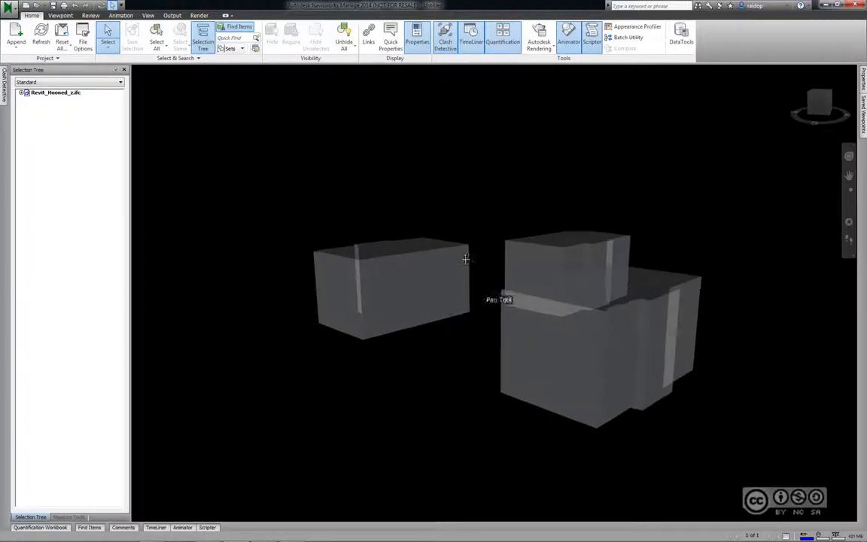
Step: Read a building box's bottom-corner coordinates with Point to Point, then minimise Navisworks
left_click(69, 516)
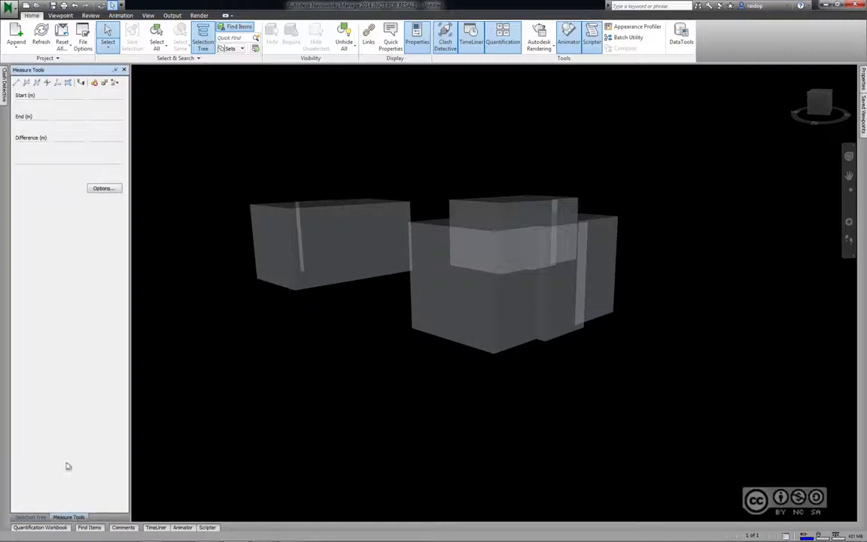
left_click(16, 83)
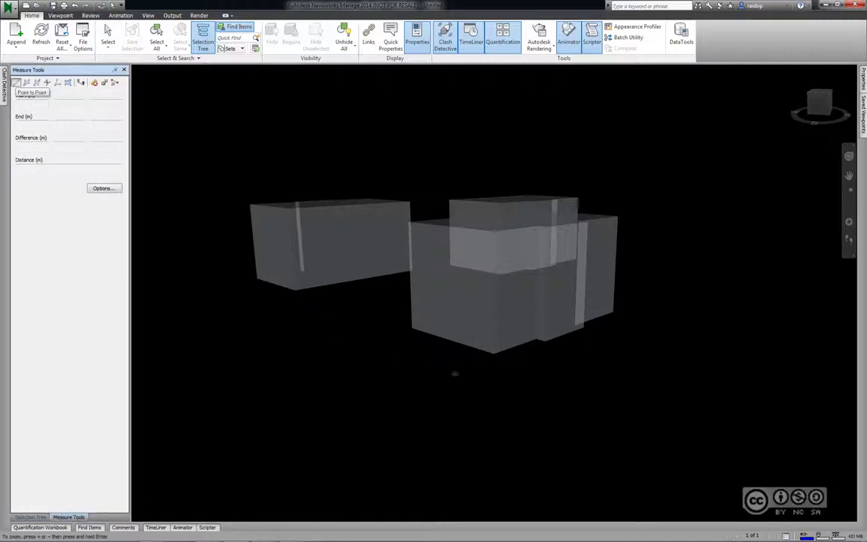
left_click(492, 353)
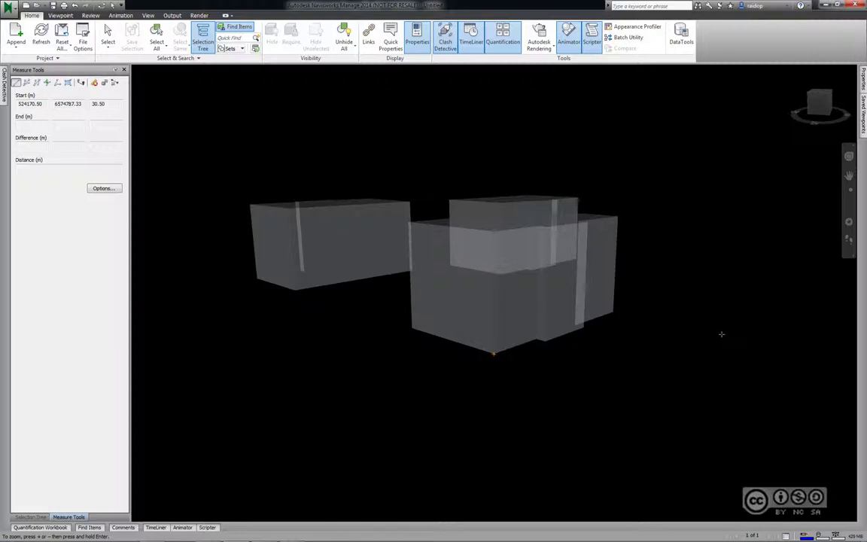
left_click(825, 6)
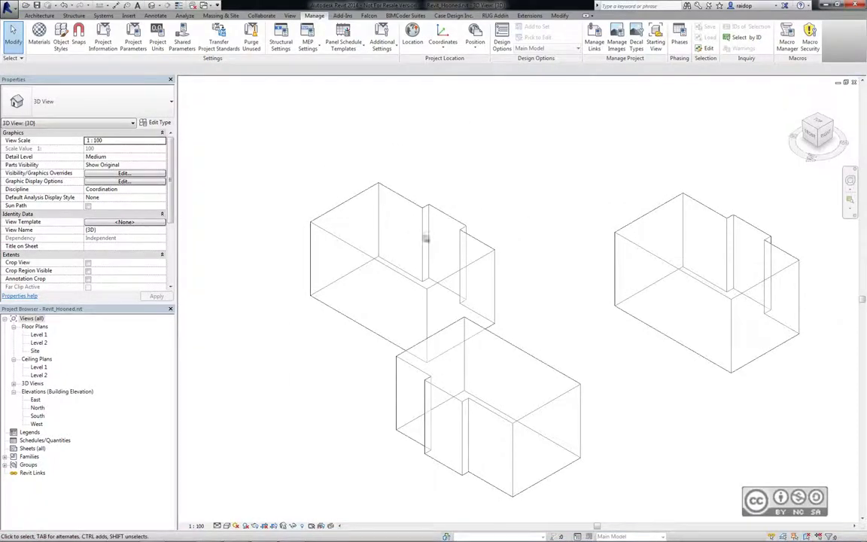
Step: Close Revit_Hooned, saving its changes, and open the Revit_Maapind.rvt terrain project
left_click(853, 81)
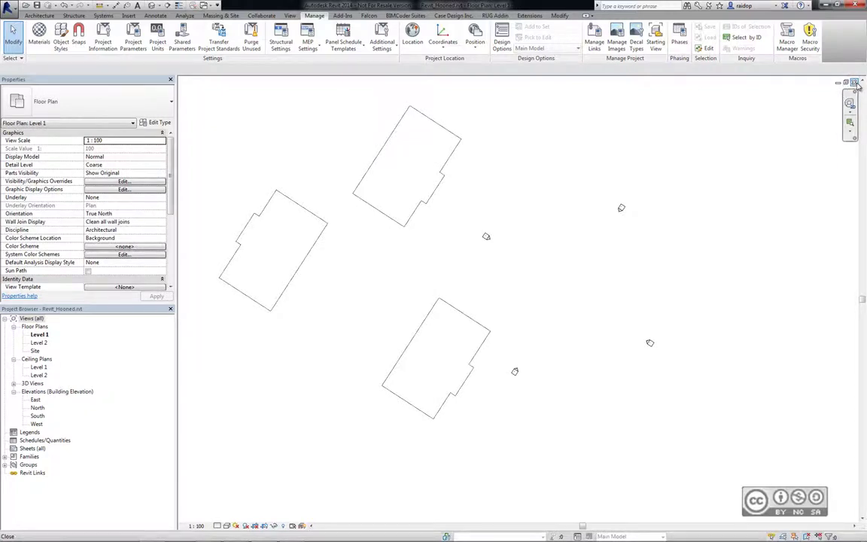
left_click(854, 82)
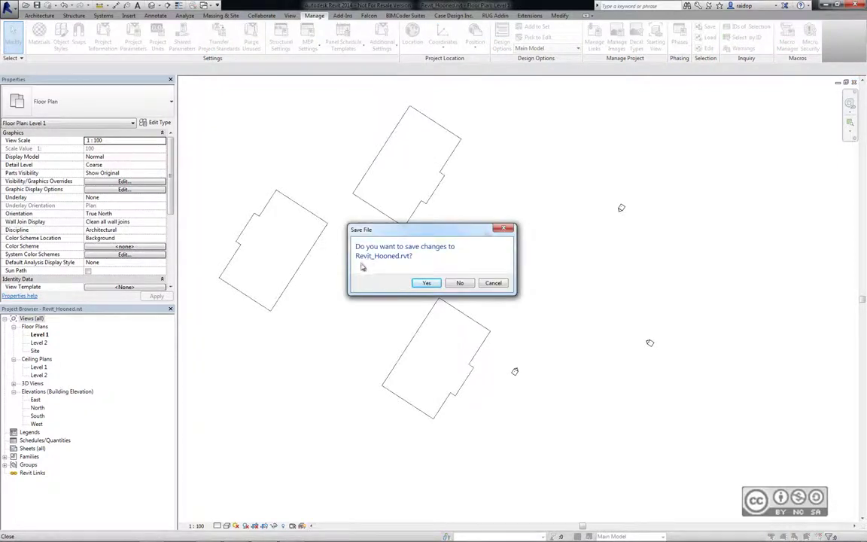
left_click(427, 283)
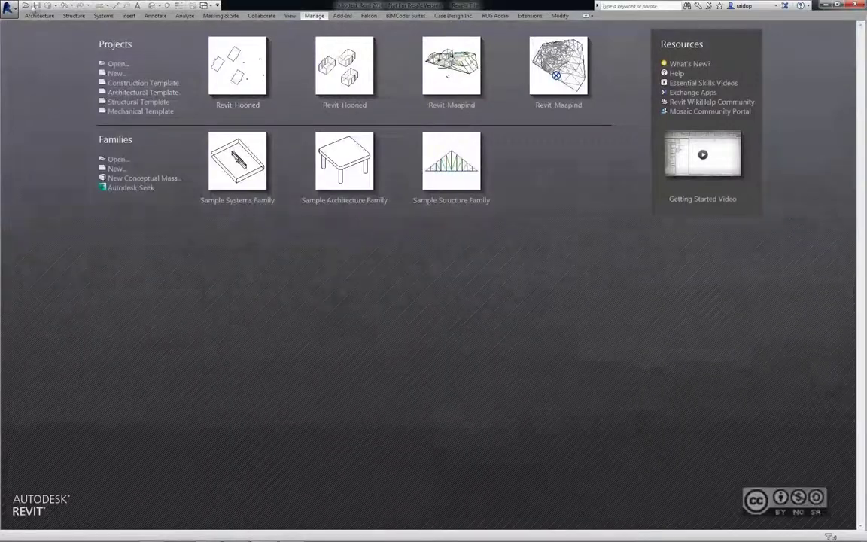
left_click(116, 63)
left_click(293, 252)
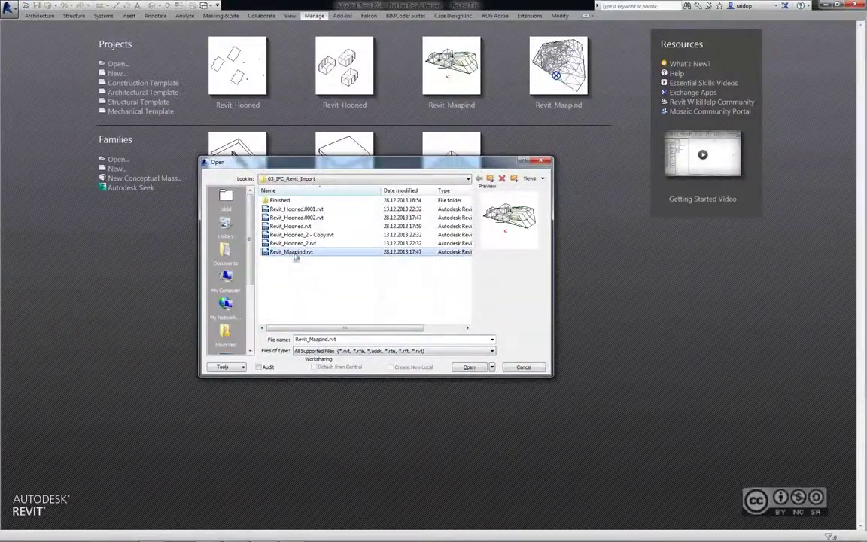
left_click(469, 367)
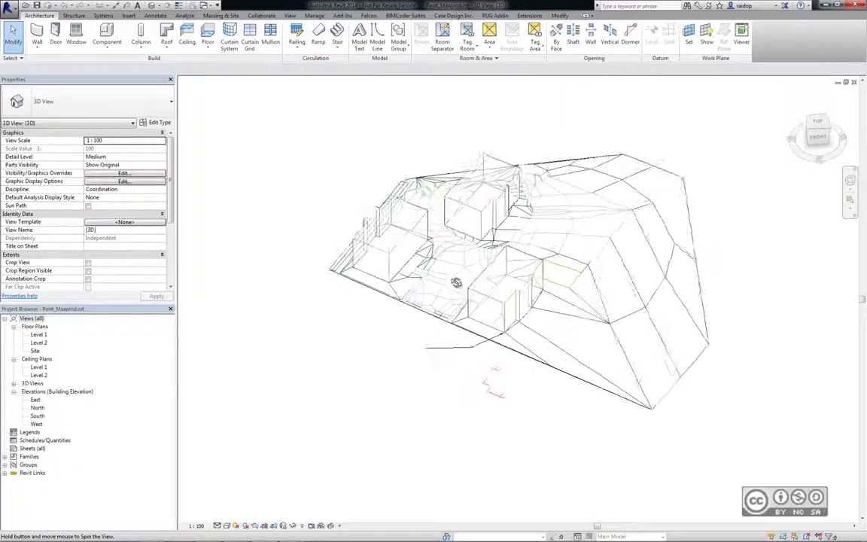
middle_click_drag(473, 284, 358, 128, "shift")
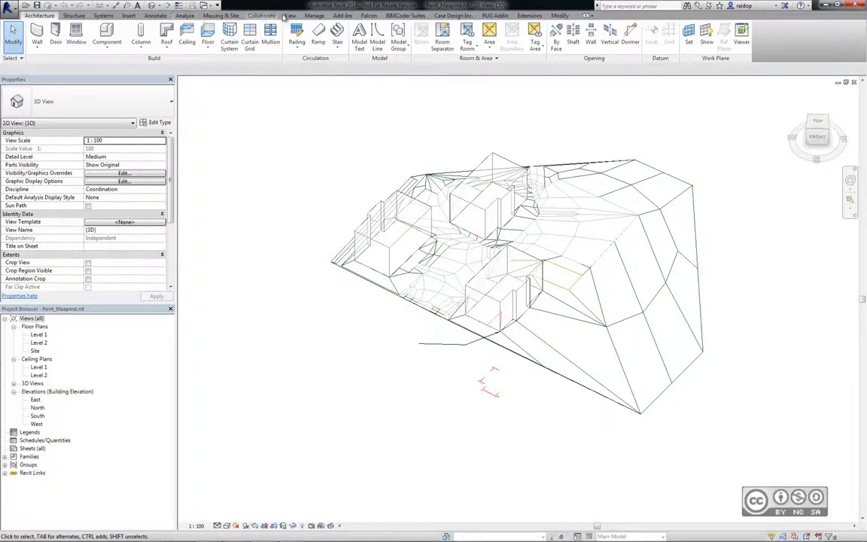
Step: Unload the linked Revit_Hooned.rvt building and the 01_Maapind.dwg CAD link in Manage Links
left_click(129, 16)
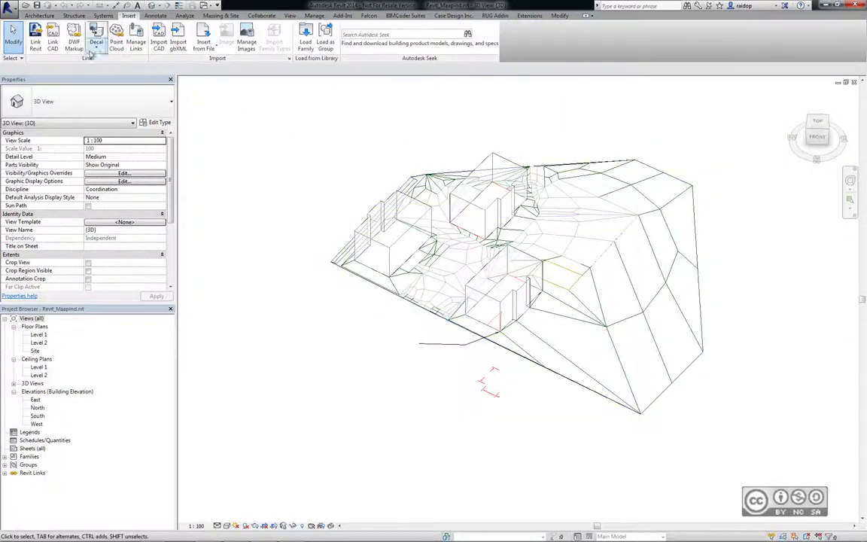
left_click(135, 37)
left_click(309, 191)
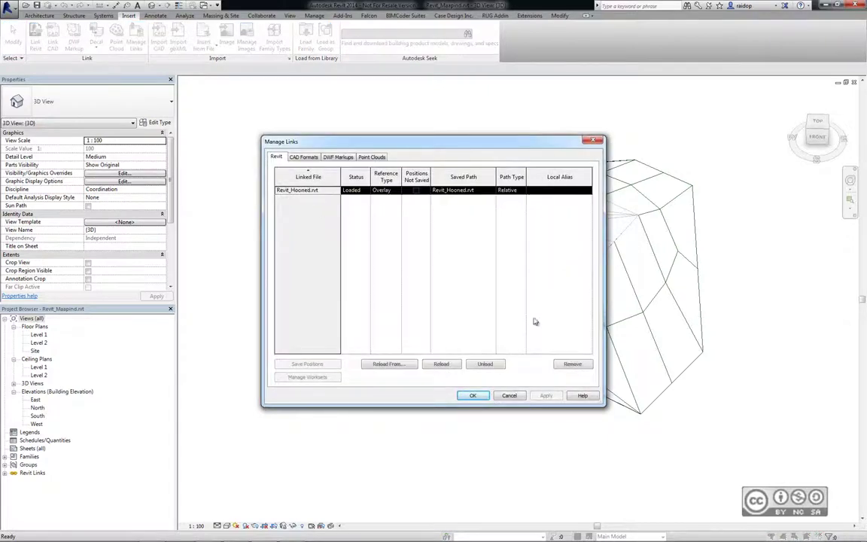
left_click(485, 363)
left_click(422, 270)
left_click(304, 158)
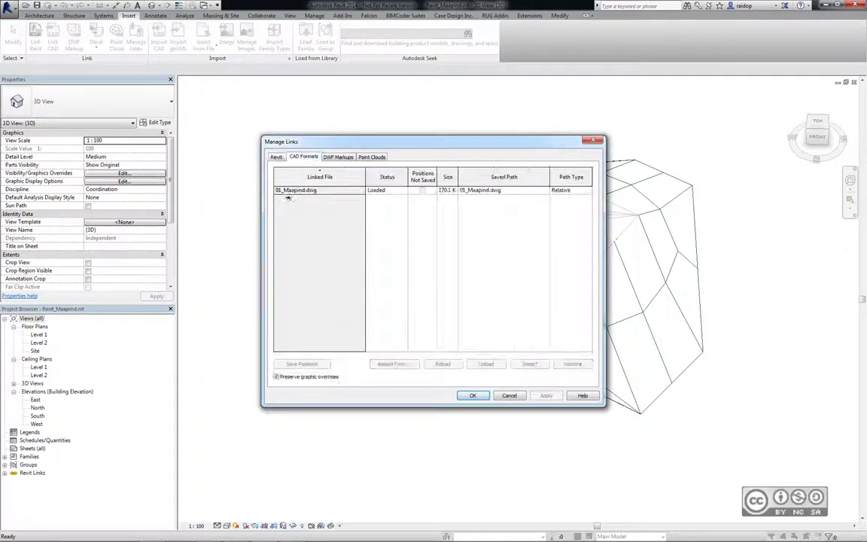
left_click(284, 190)
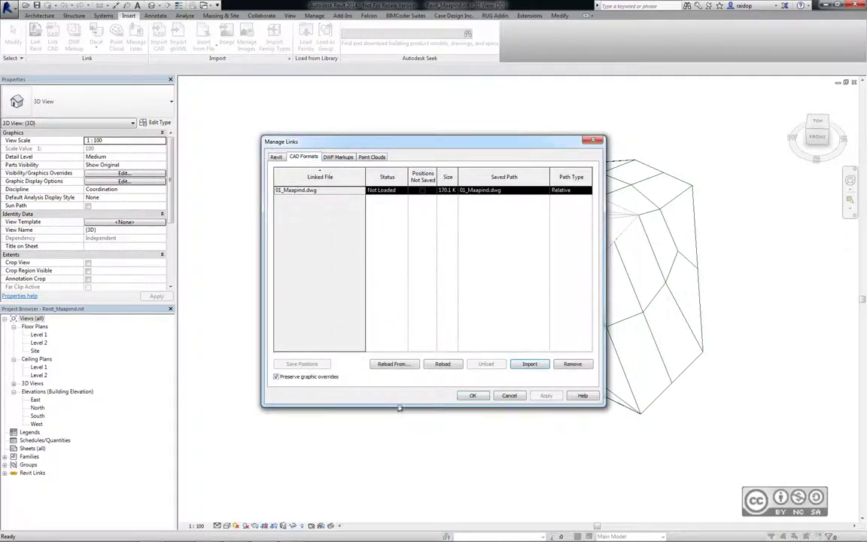
left_click(473, 395)
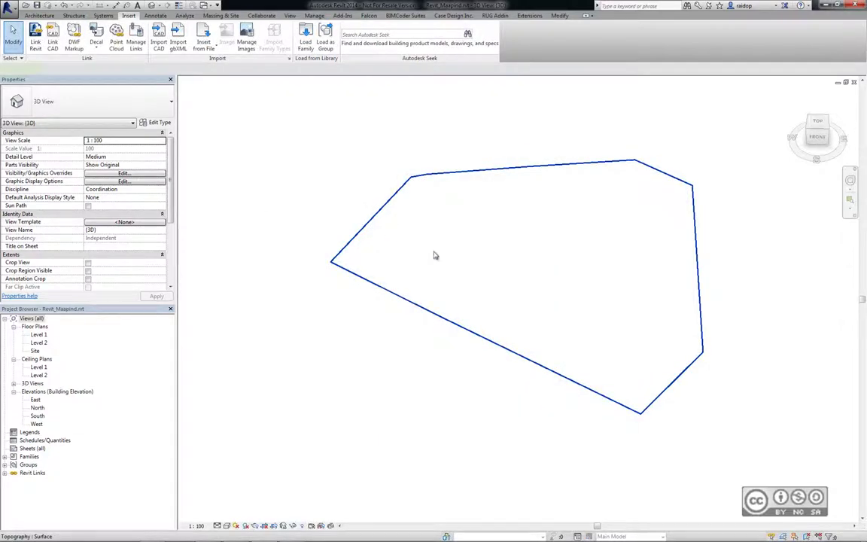
Step: Export the terrain project to IFC as Revit_Maapind
left_click(390, 227)
left_click(385, 164)
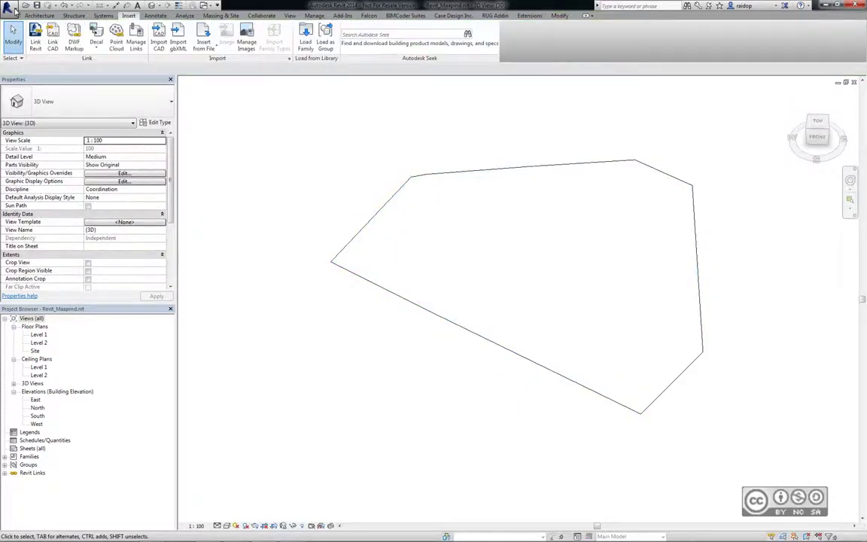
left_click(9, 8)
mouse_move(32, 132)
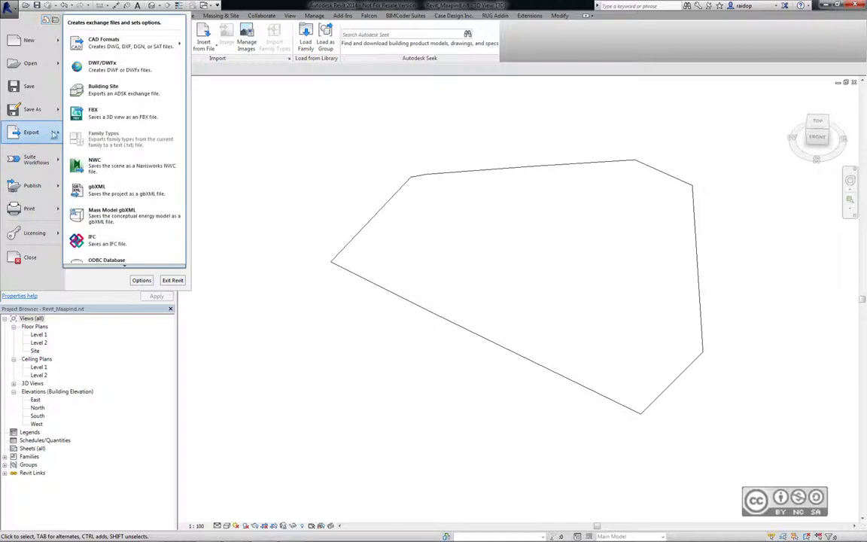
left_click(90, 218)
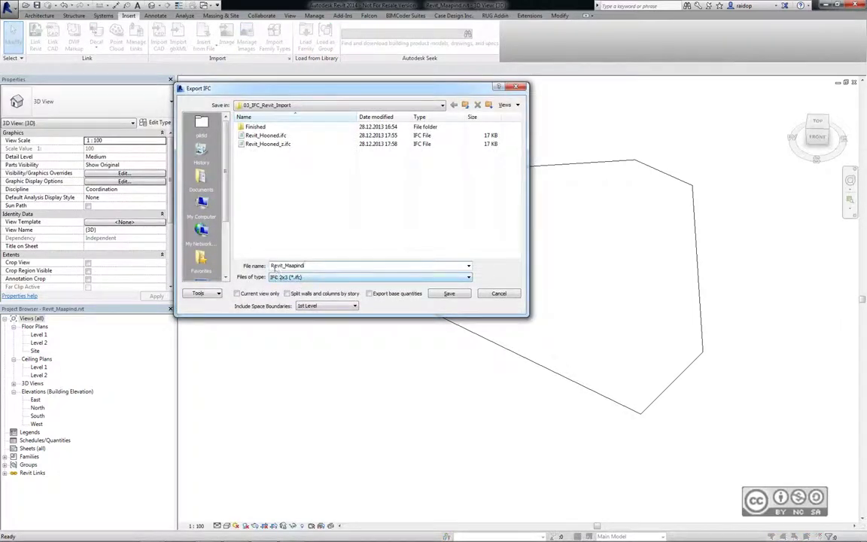
left_click(444, 293)
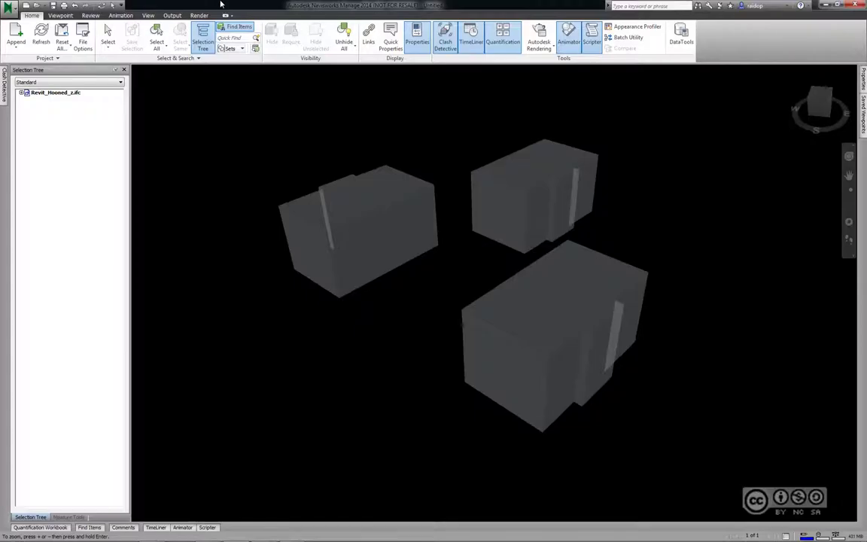
Step: Append Revit_Maapind.ifc to the Navisworks scene
left_click(16, 36)
left_click(329, 199)
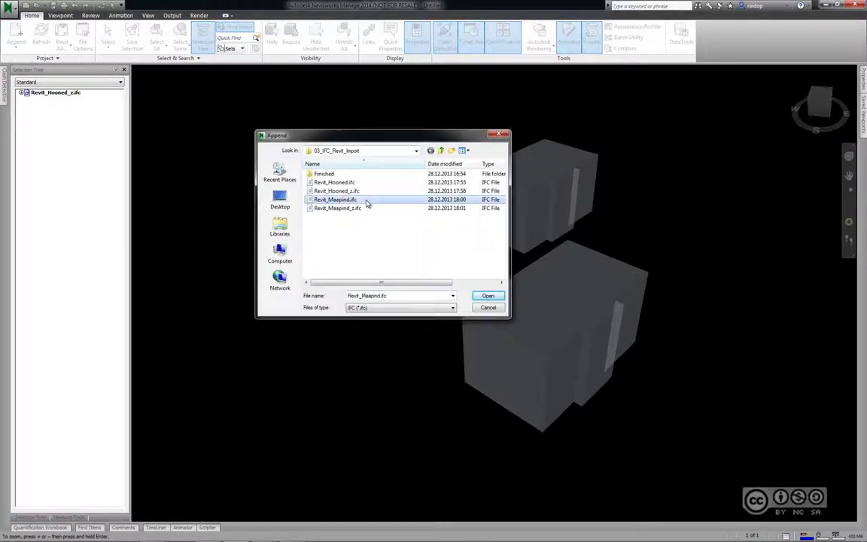
left_click(488, 295)
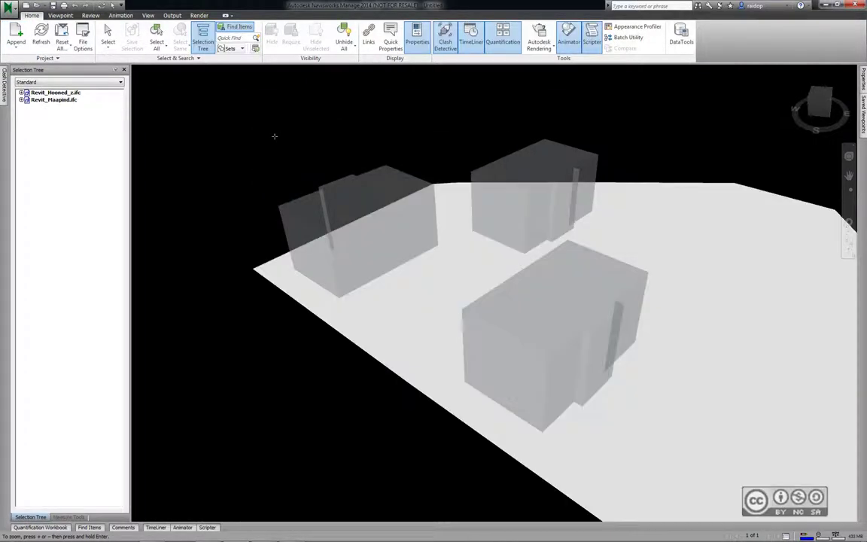
Step: Orbit and zoom to check the terrain lies beneath the three building blocks
middle_click_drag(443, 354, 545, 342, "shift")
scroll(553, 273, "up", 3)
scroll(553, 272, "down", 3)
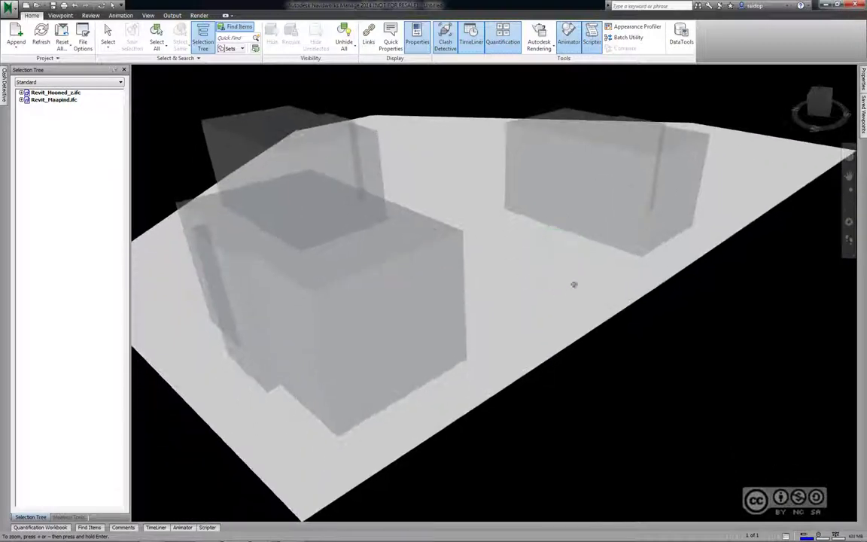
middle_click_drag(572, 285, 409, 290, "shift")
scroll(561, 285, "down", 3)
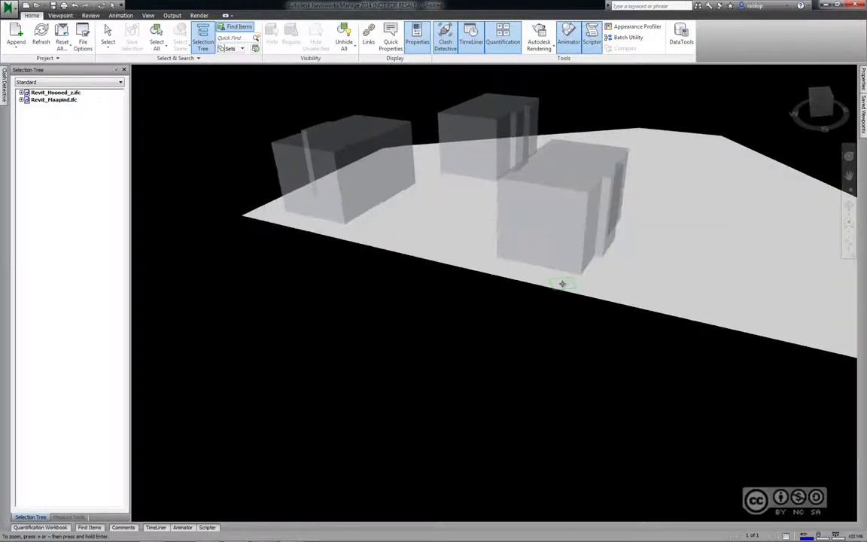
scroll(526, 285, "up", 3)
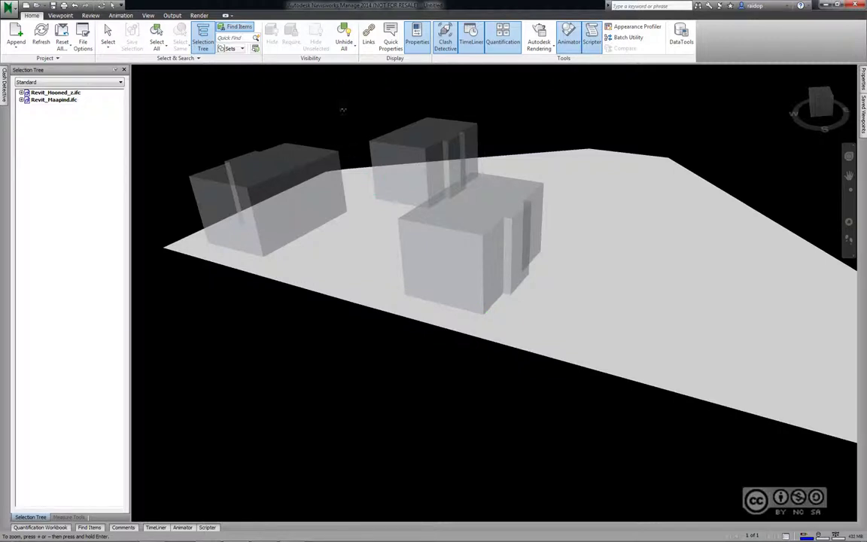
mouse_move(406, 219)
middle_mouse_down("shift")
mouse_move(406, 272)
mouse_move(419, 273)
mouse_move(393, 270)
mouse_move(295, 209)
mouse_move(268, 218)
middle_mouse_up("shift")
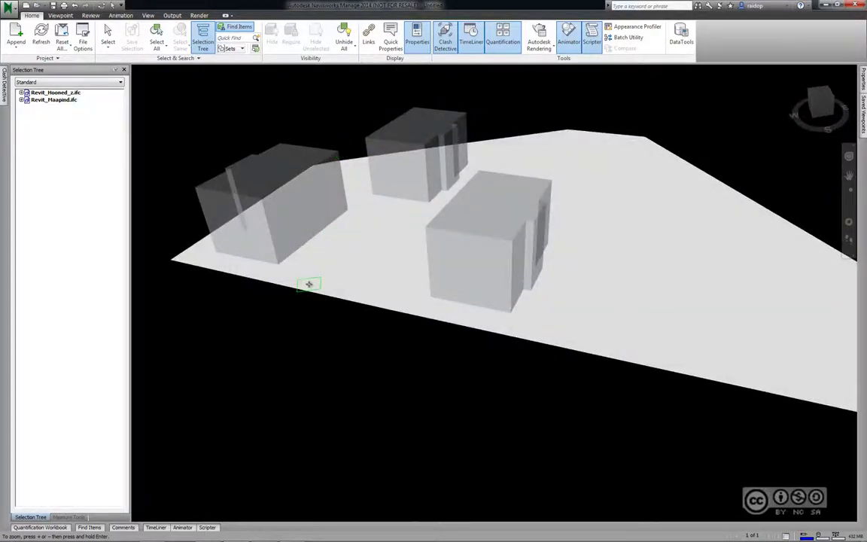